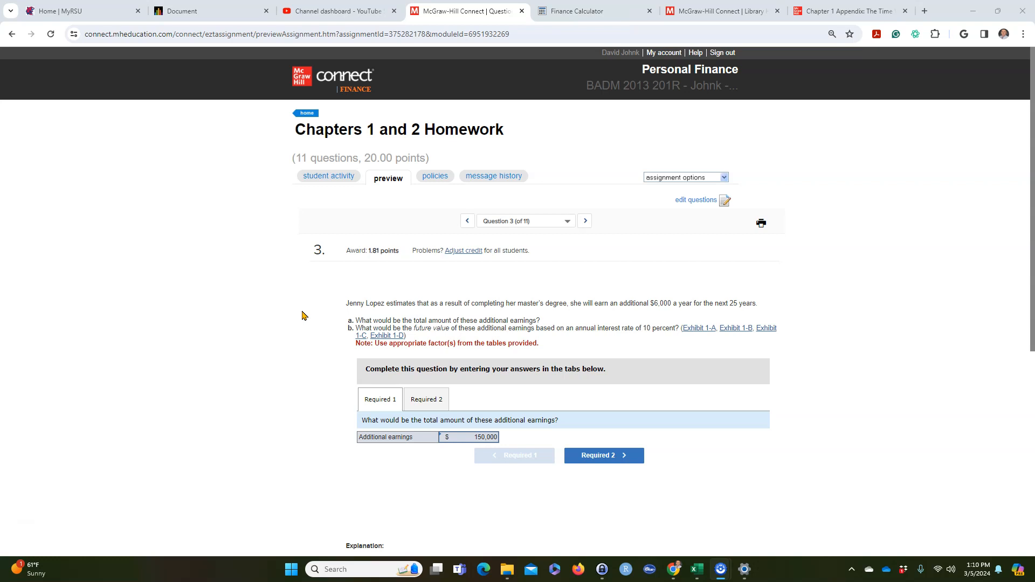
- Snip the question 3 problem text with parts a and b, and create a blank workbook in Excel
{"action": "key", "text": "super+shift+s"}
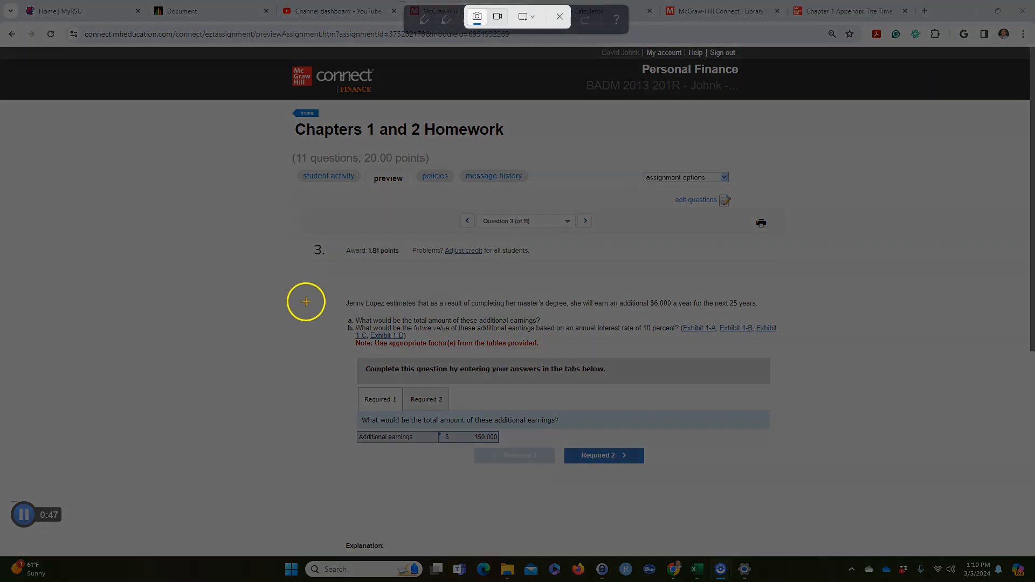
{"action": "left_click_drag", "start_coordinate": [340, 293], "coordinate": [813, 369]}
{"action": "left_click", "coordinate": [349, 570]}
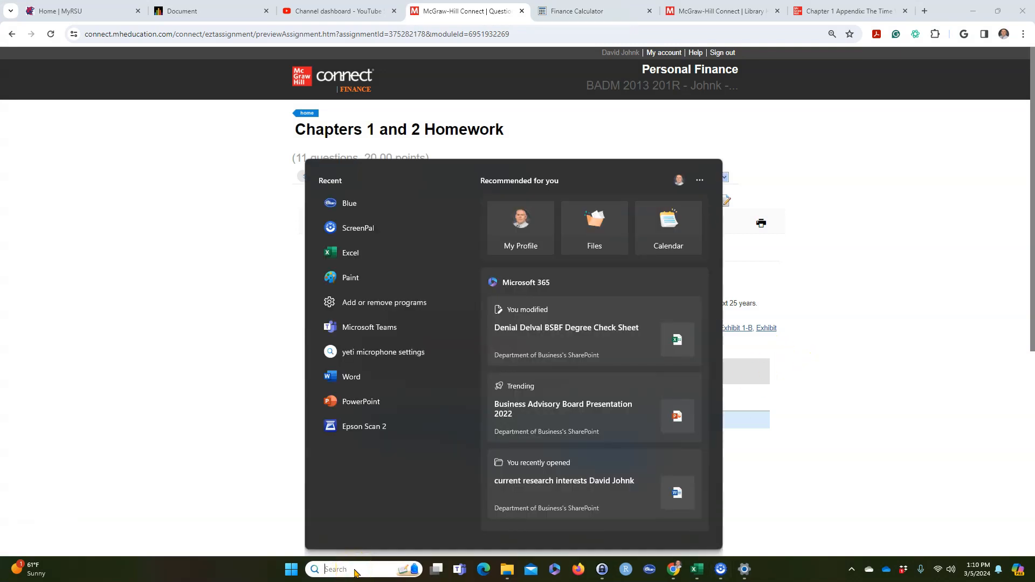
{"action": "type", "text": "excel"}
{"action": "key", "text": "Return"}
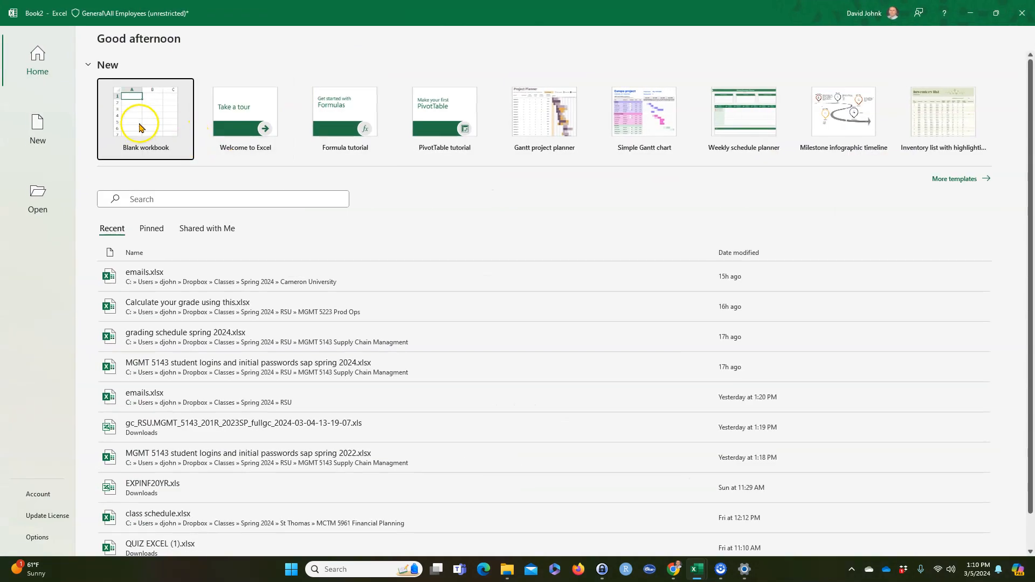
{"action": "left_click", "coordinate": [138, 128]}
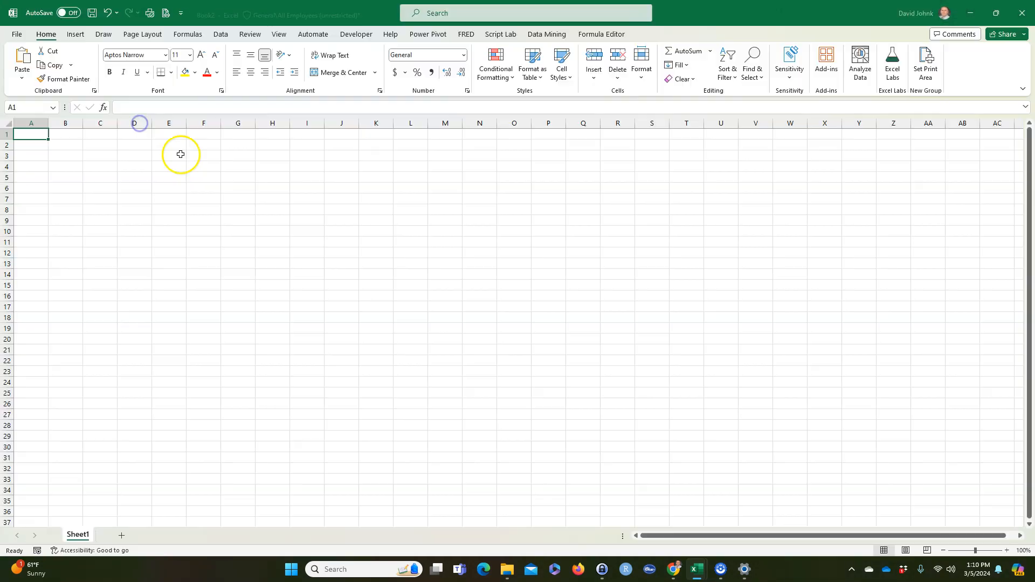
- Paste the snipped problem text as a picture at cell A1 of the blank sheet
{"action": "key", "text": "ctrl+v"}
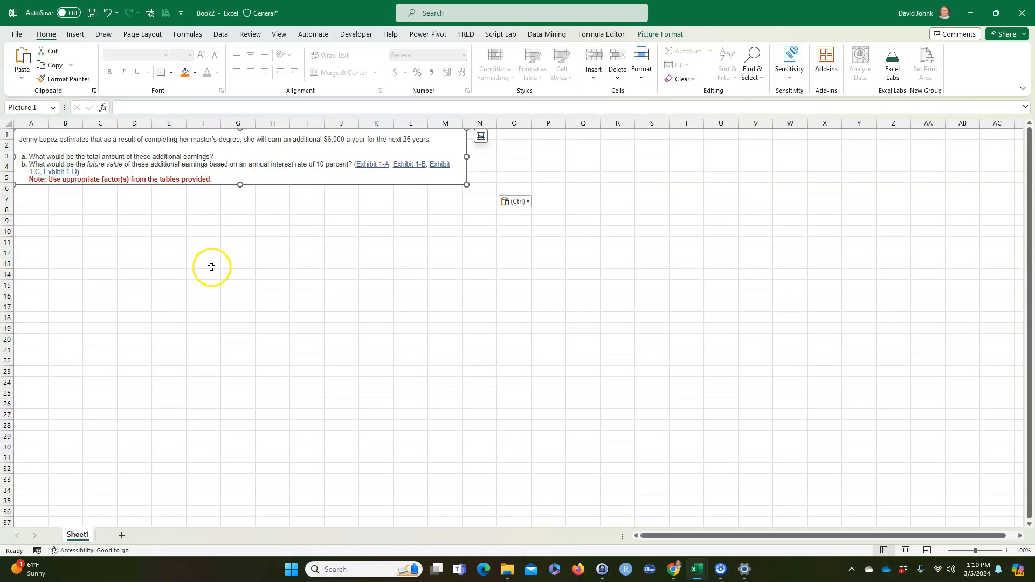
{"action": "left_click", "coordinate": [503, 349]}
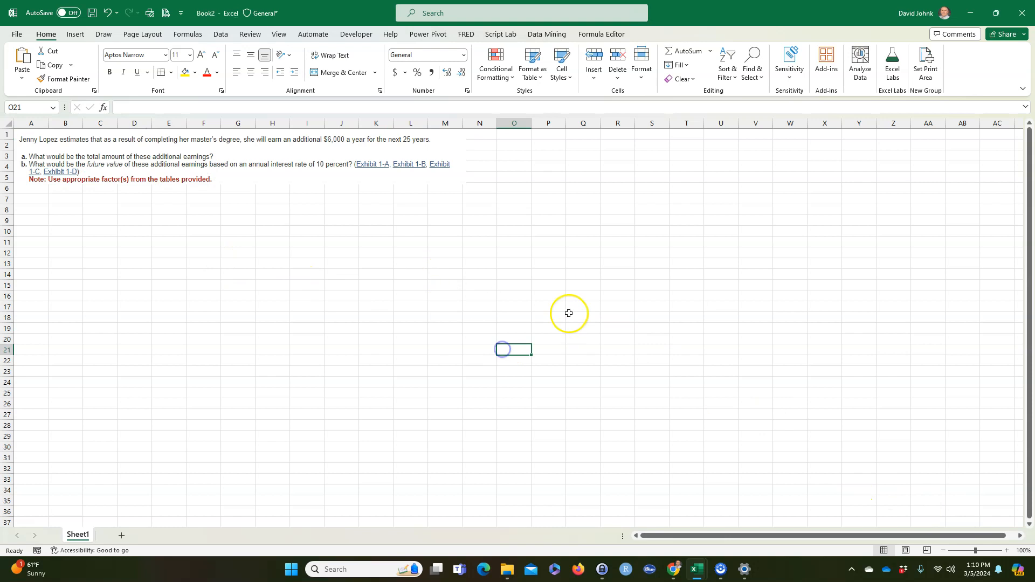
{"action": "left_click", "coordinate": [365, 163]}
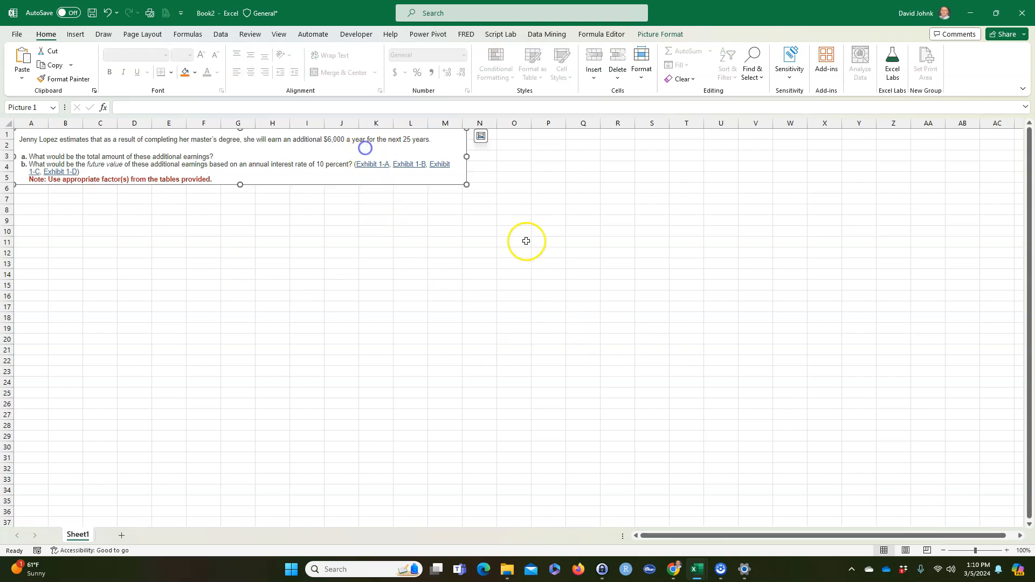
{"action": "left_click", "coordinate": [1006, 551]}
{"action": "left_click", "coordinate": [1006, 550]}
{"action": "left_click", "coordinate": [1006, 550]}
{"action": "left_click", "coordinate": [1005, 550]}
{"action": "left_click", "coordinate": [1006, 551]}
{"action": "left_click", "coordinate": [1006, 550]}
{"action": "left_click", "coordinate": [1006, 551]}
{"action": "left_click", "coordinate": [484, 400]}
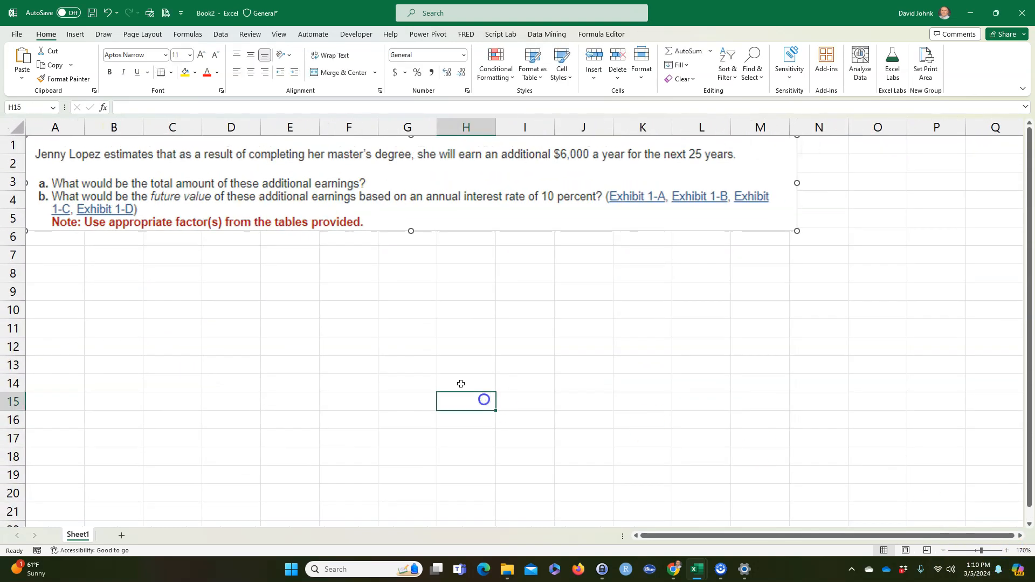
- Enter the heading "Given:" in cell A7 and format it bold and underlined
{"action": "left_click", "coordinate": [51, 254]}
{"action": "type", "text": "Gi"}
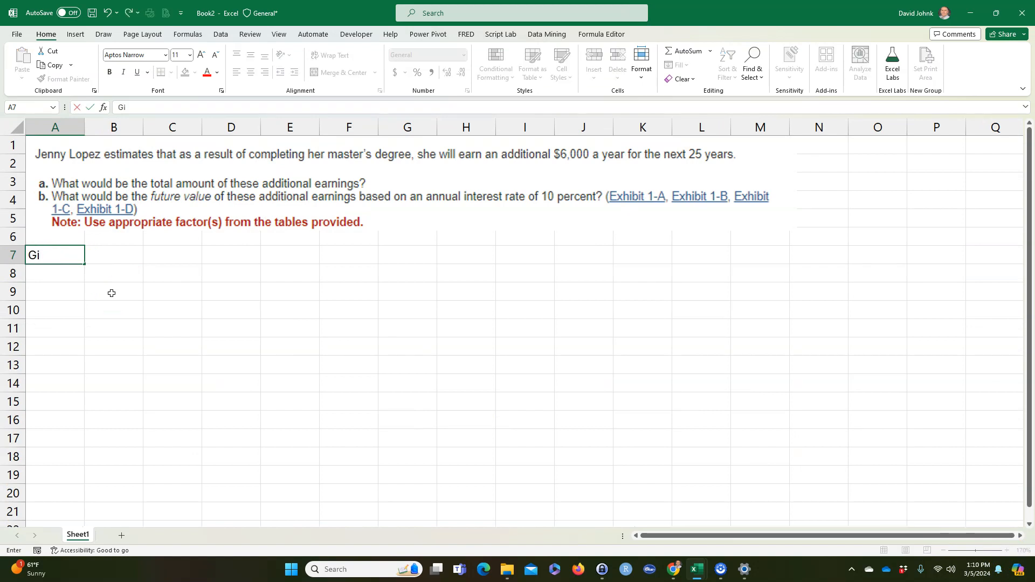
{"action": "type", "text": "ven:"}
{"action": "key", "text": "Return"}
{"action": "left_click", "coordinate": [43, 253]}
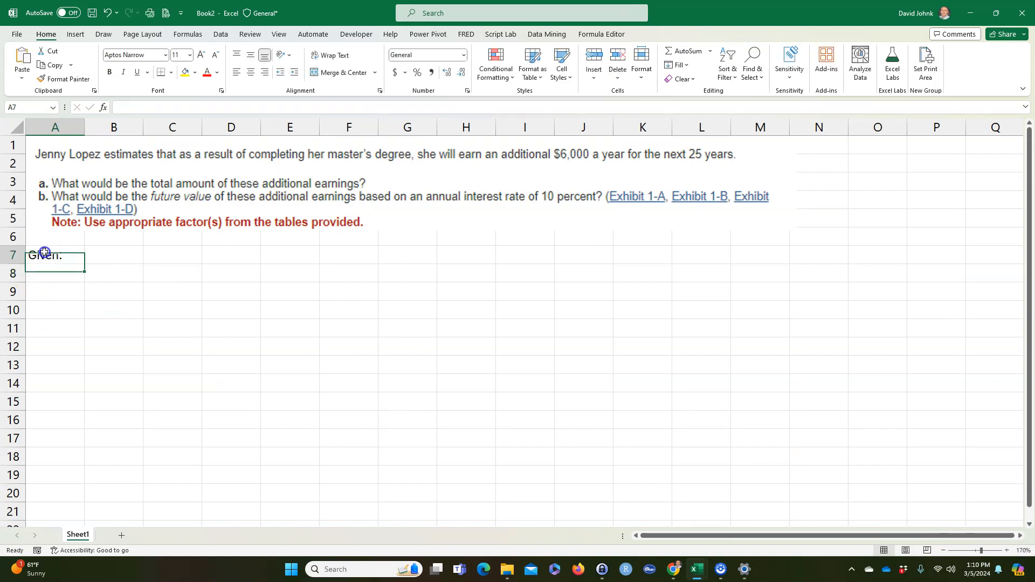
{"action": "left_click", "coordinate": [109, 71]}
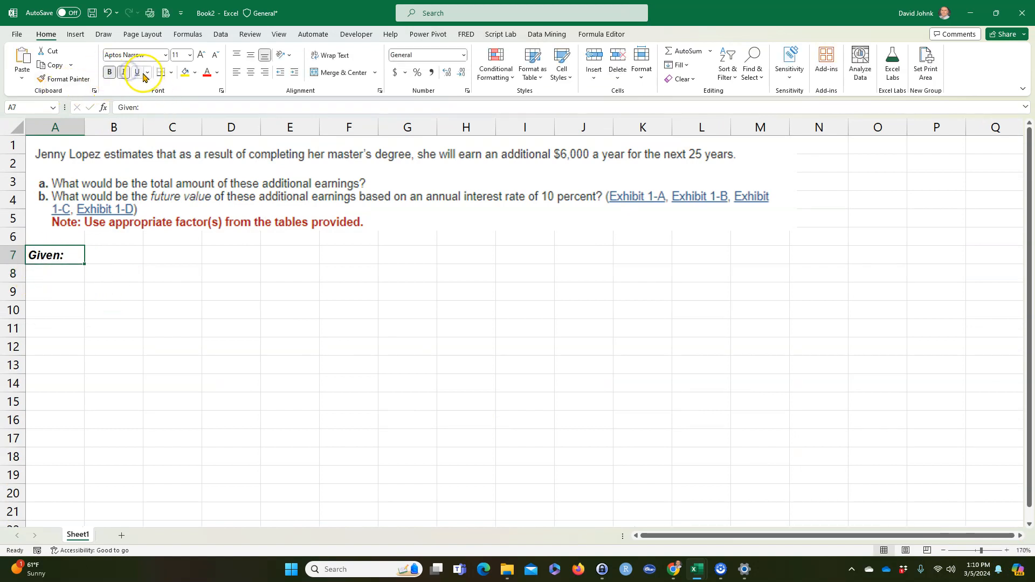
{"action": "left_click", "coordinate": [137, 71]}
- List the variable labels N, r, PV, PMT and FV in cells A8 through A12
{"action": "left_click", "coordinate": [55, 277]}
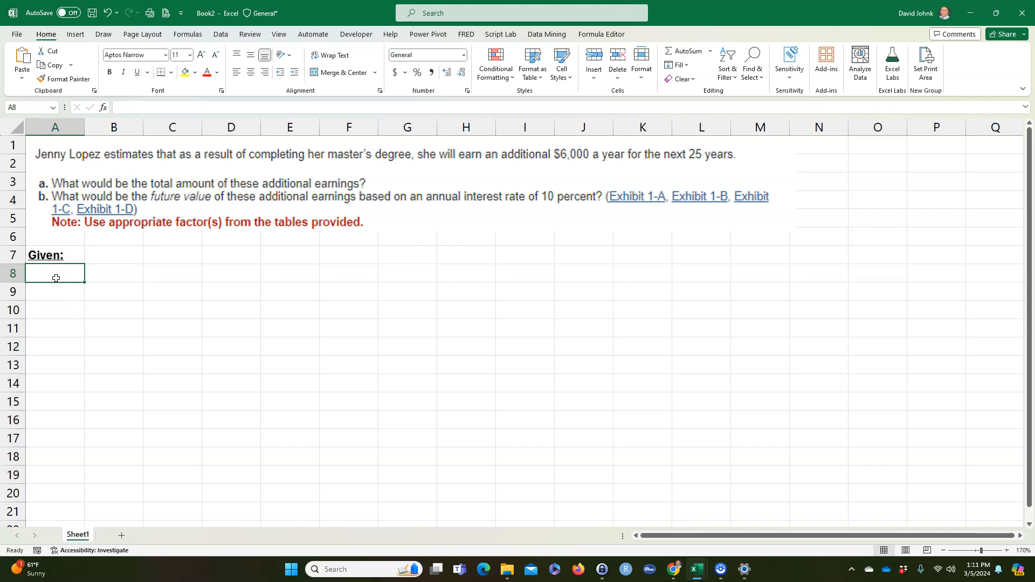
{"action": "type", "text": "N"}
{"action": "key", "text": "Return"}
{"action": "type", "text": "r"}
{"action": "key", "text": "Return"}
{"action": "type", "text": "PV"}
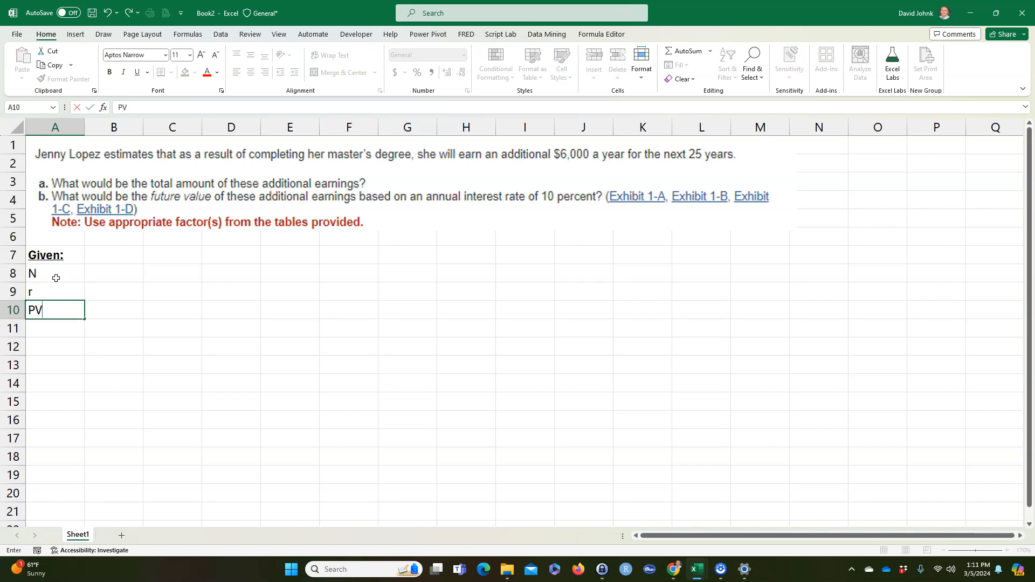
{"action": "key", "text": "Return"}
{"action": "type", "text": "PMT"}
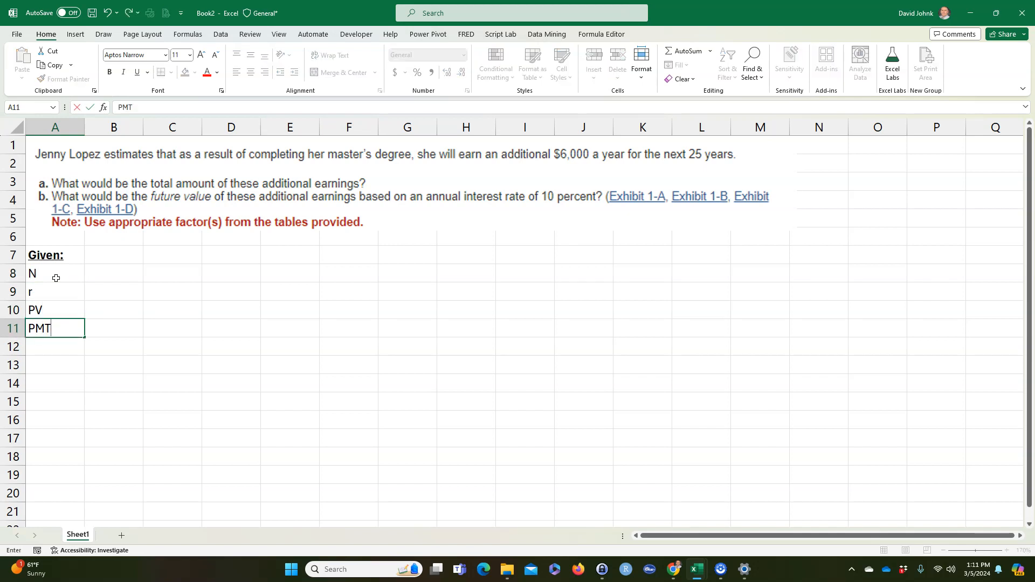
{"action": "key", "text": "Return"}
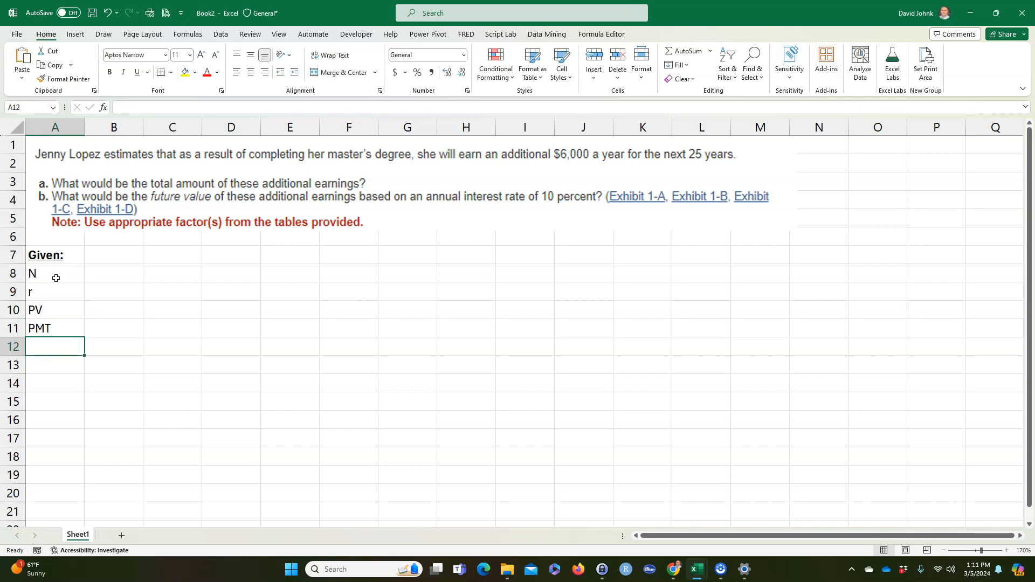
{"action": "type", "text": "FV"}
{"action": "key", "text": "Up"}
- Enter 25 for N in cell B8 with the unit "years" in C8
{"action": "key", "text": "Up"}
{"action": "key", "text": "Up"}
{"action": "key", "text": "Up"}
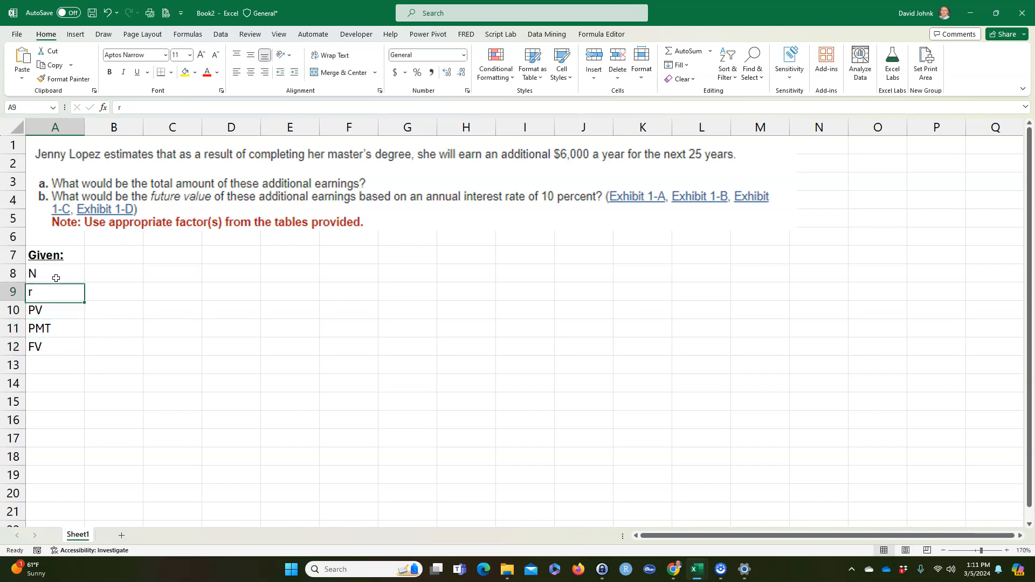
{"action": "key", "text": "Down"}
{"action": "key", "text": "Down"}
{"action": "key", "text": "Down"}
{"action": "key", "text": "Down"}
{"action": "key", "text": "Up"}
{"action": "key", "text": "Up"}
{"action": "key", "text": "Up"}
{"action": "key", "text": "Up"}
{"action": "key", "text": "Right"}
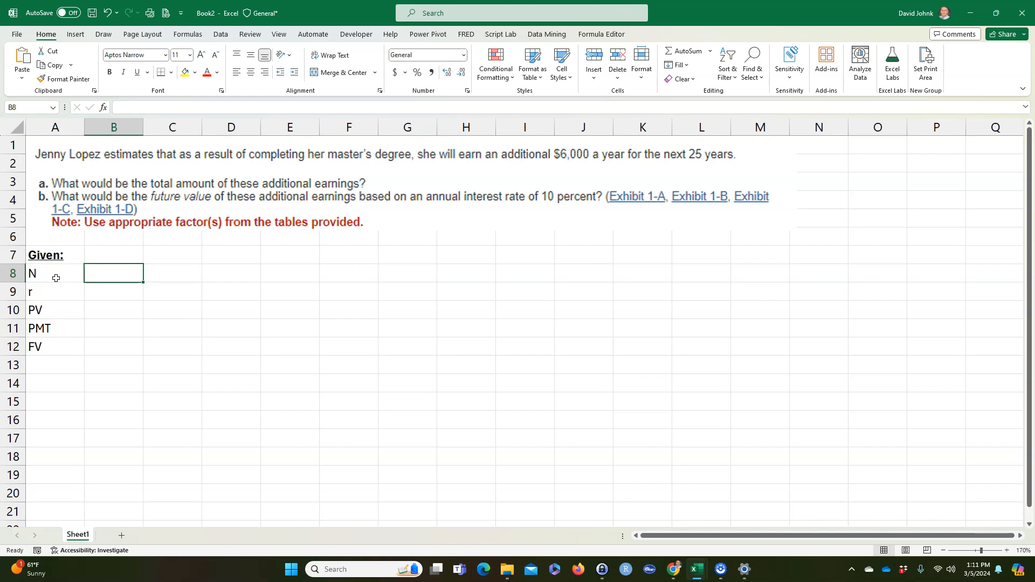
{"action": "type", "text": "25"}
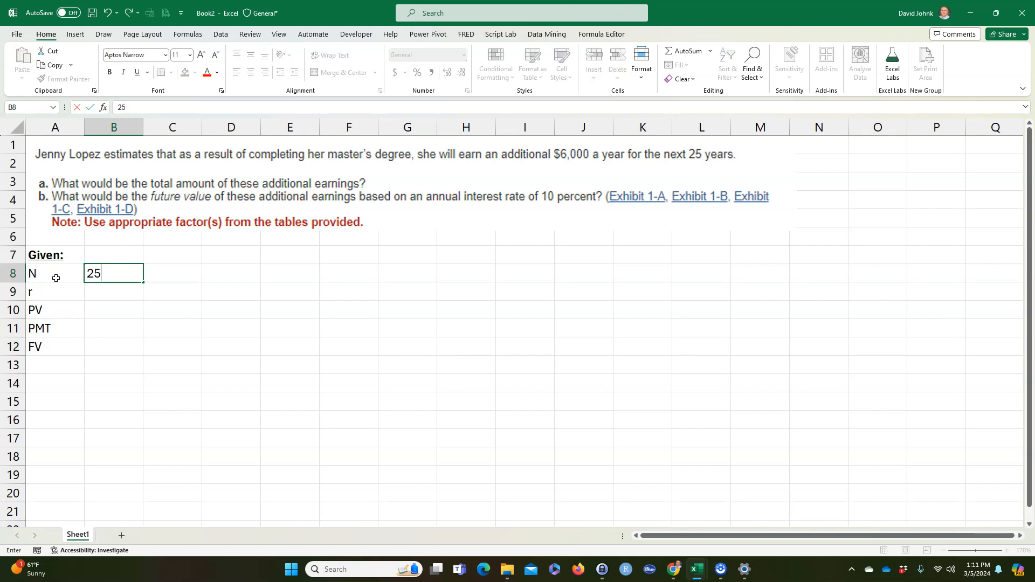
{"action": "key", "text": "Right"}
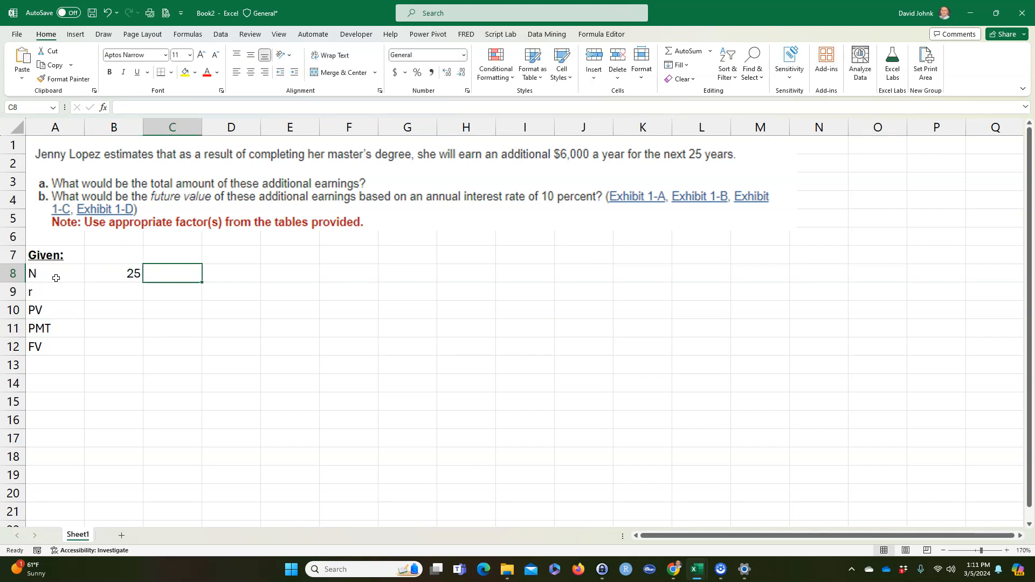
{"action": "type", "text": "years"}
{"action": "key", "text": "Return"}
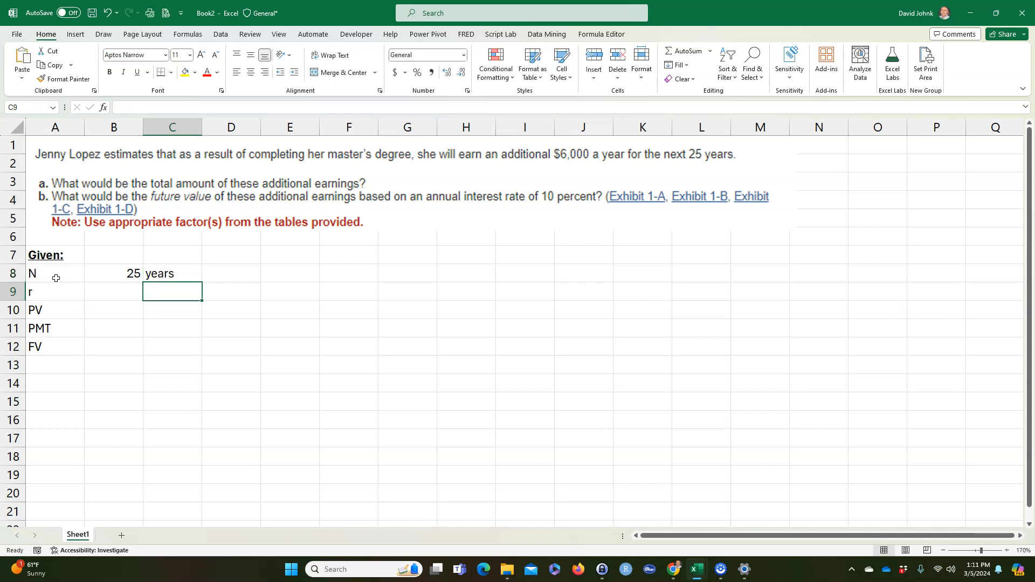
- Enter 10% for r in cell B9 with the text unit "/year" in C9
{"action": "key", "text": "Left"}
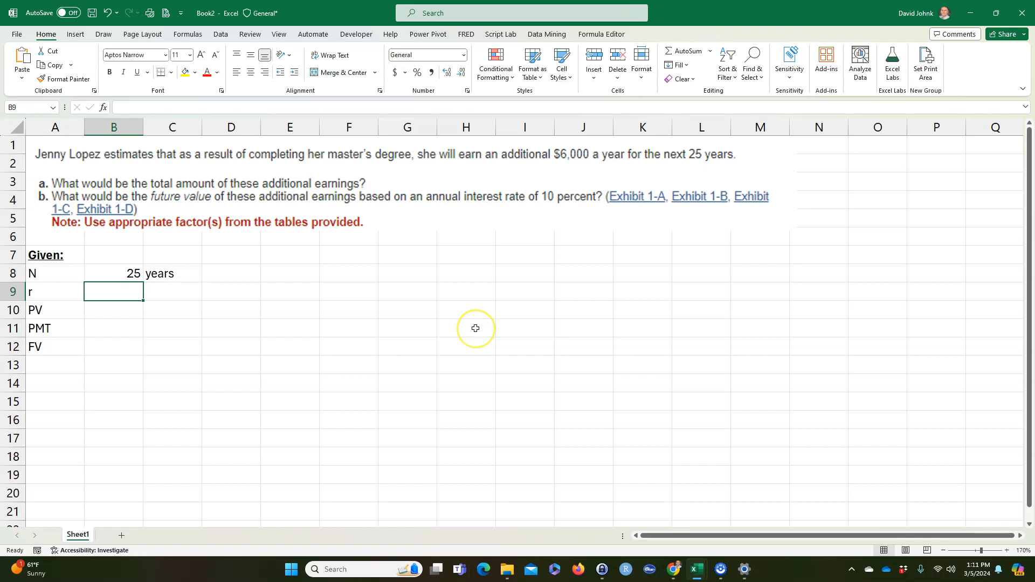
{"action": "type", "text": "10"}
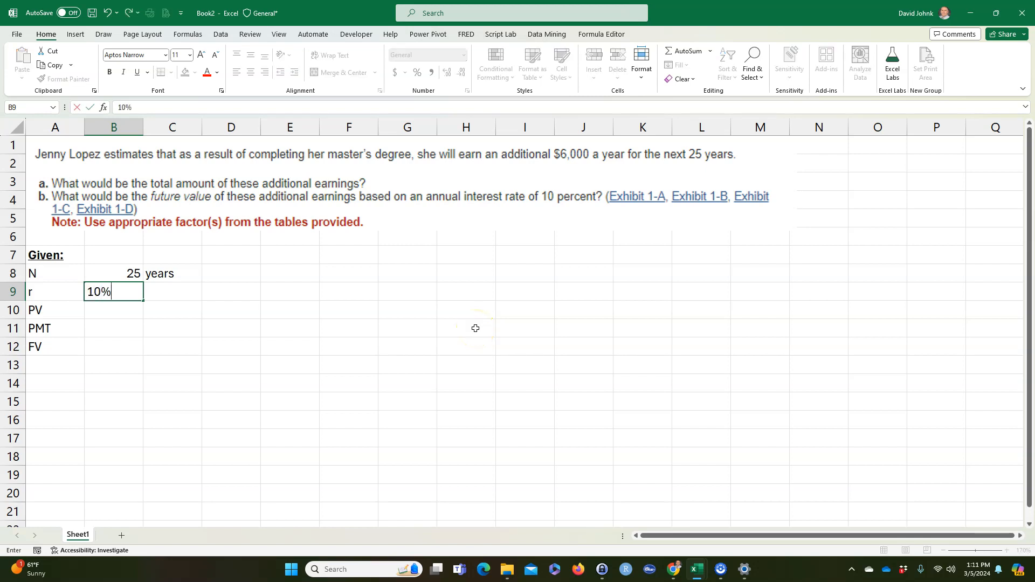
{"action": "key", "text": "Return"}
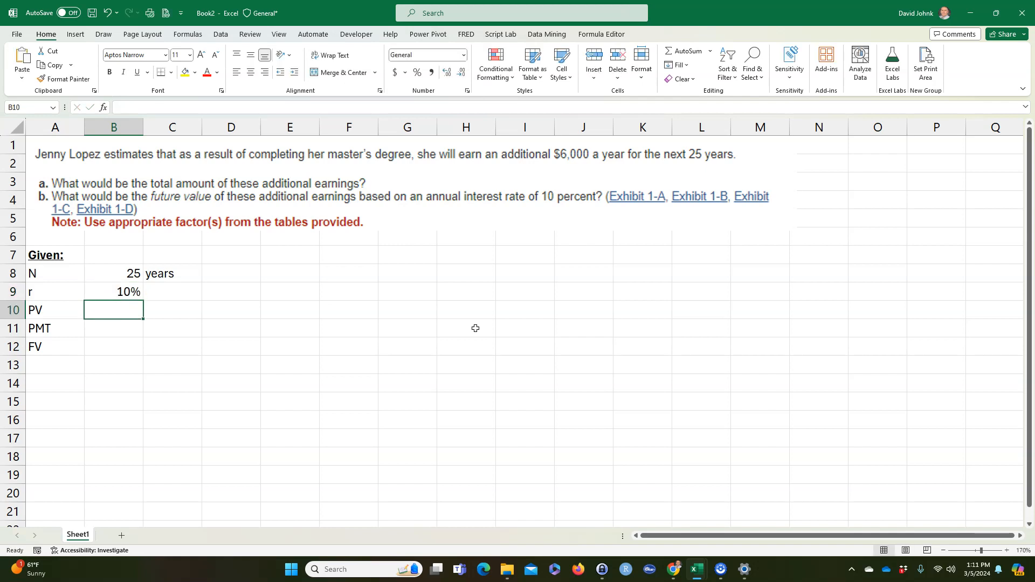
{"action": "key", "text": "Up"}
{"action": "key", "text": "Right"}
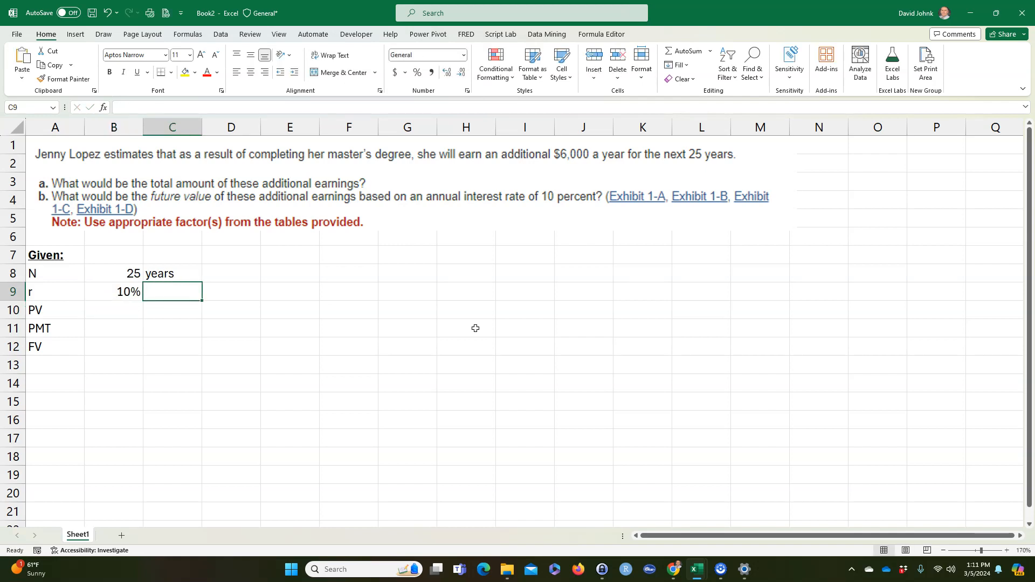
{"action": "type", "text": "'/year"}
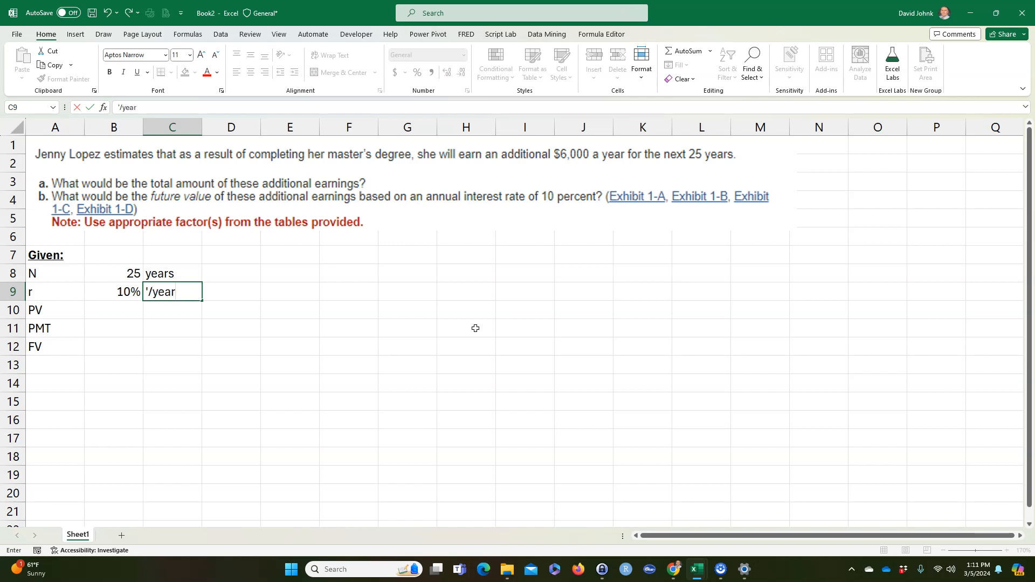
{"action": "key", "text": "Return"}
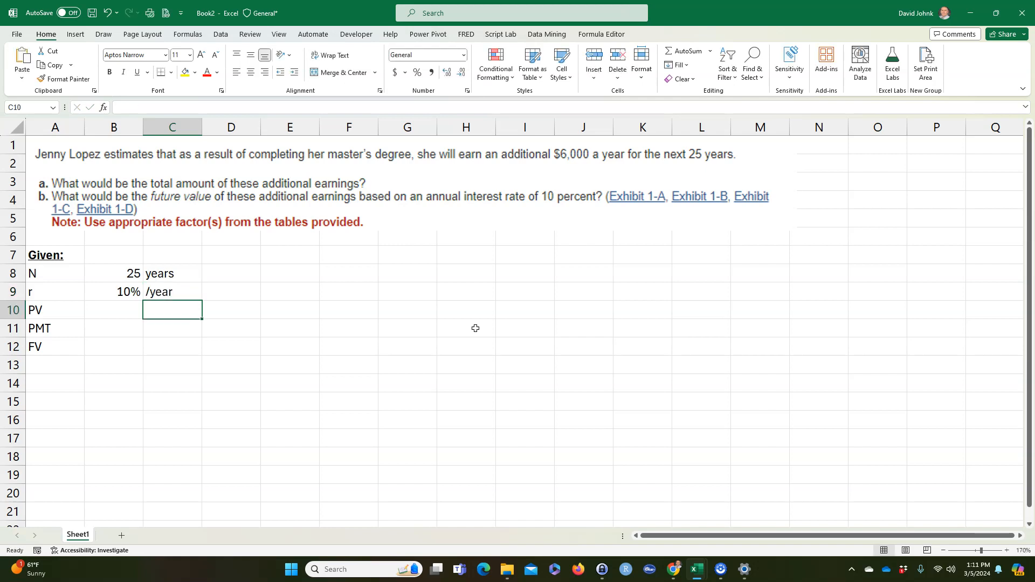
- Enter $0 for PV in B10 and -$6000 for PMT in B11, with the text unit "/year" in C11
{"action": "left_click", "coordinate": [112, 311]}
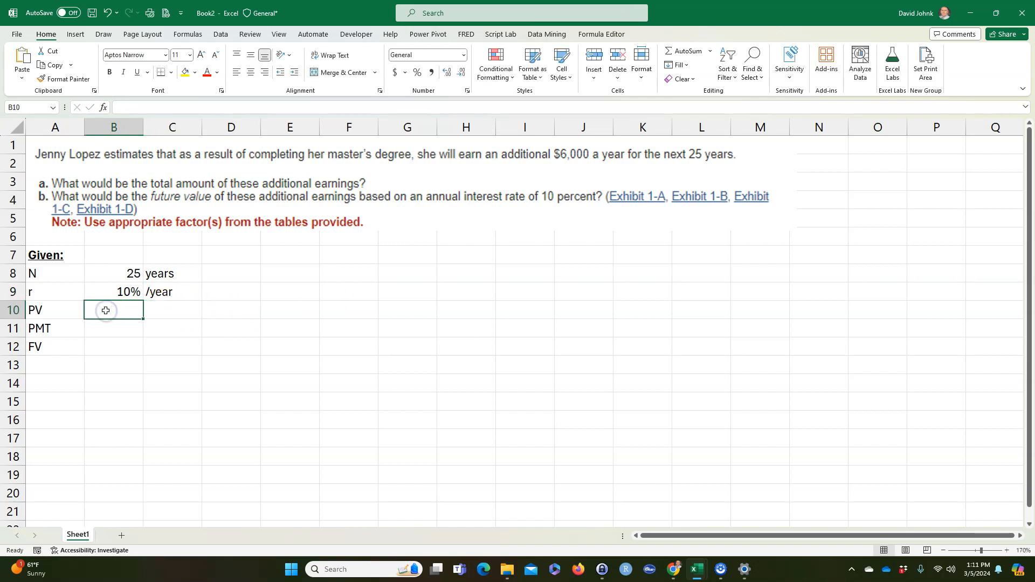
{"action": "type", "text": "$0"}
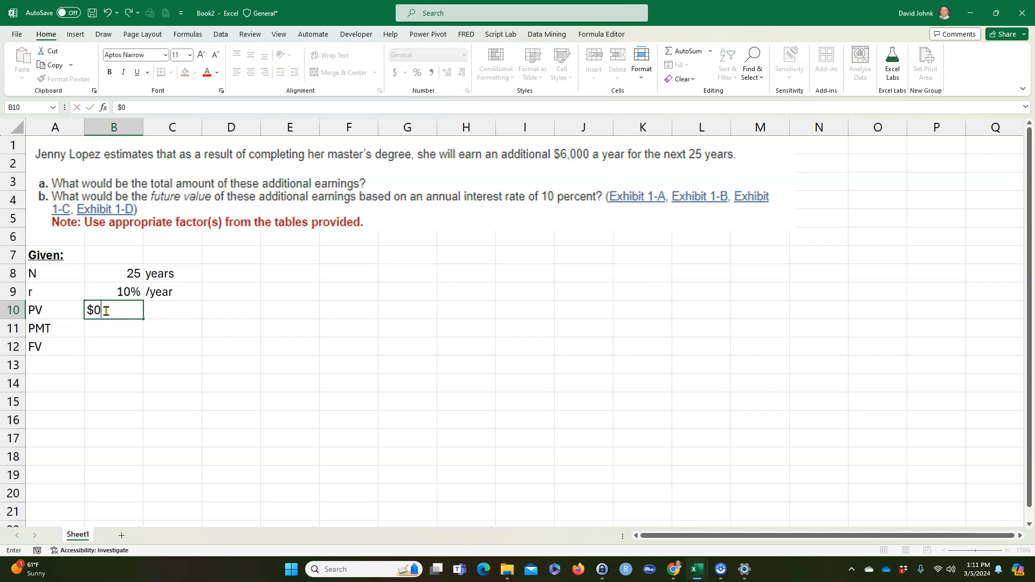
{"action": "key", "text": "Return"}
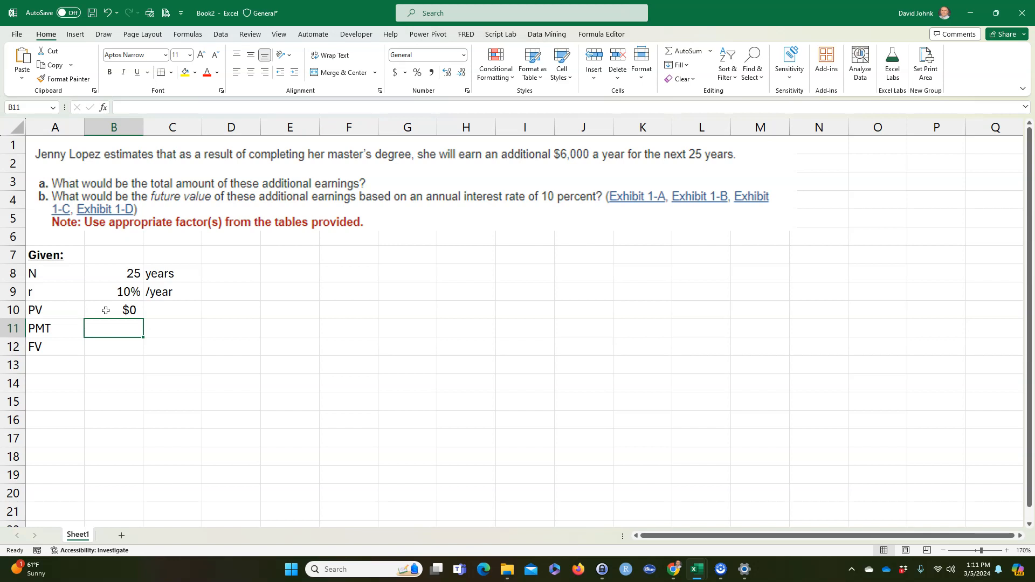
{"action": "type", "text": "-$6000"}
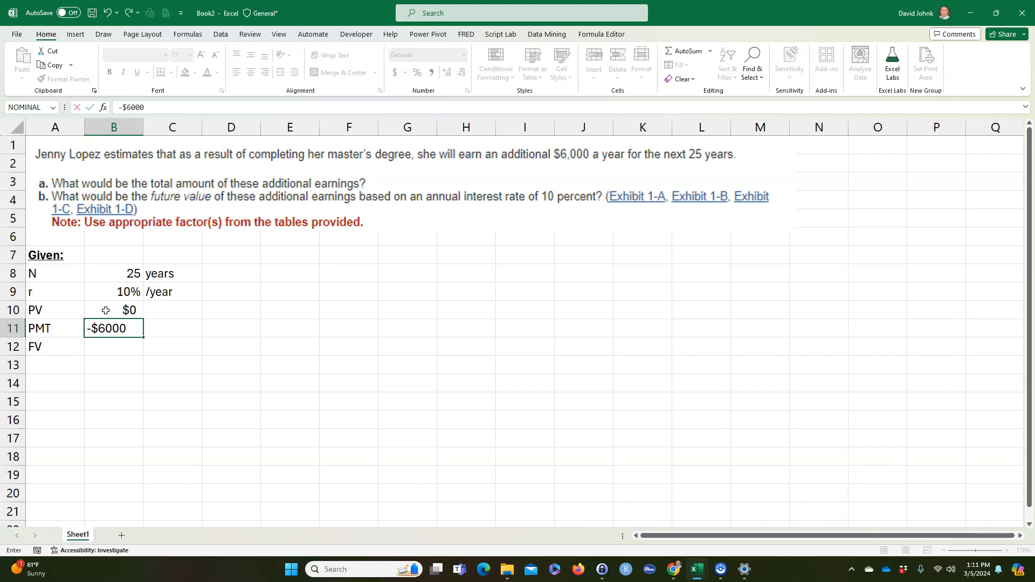
{"action": "key", "text": "Return"}
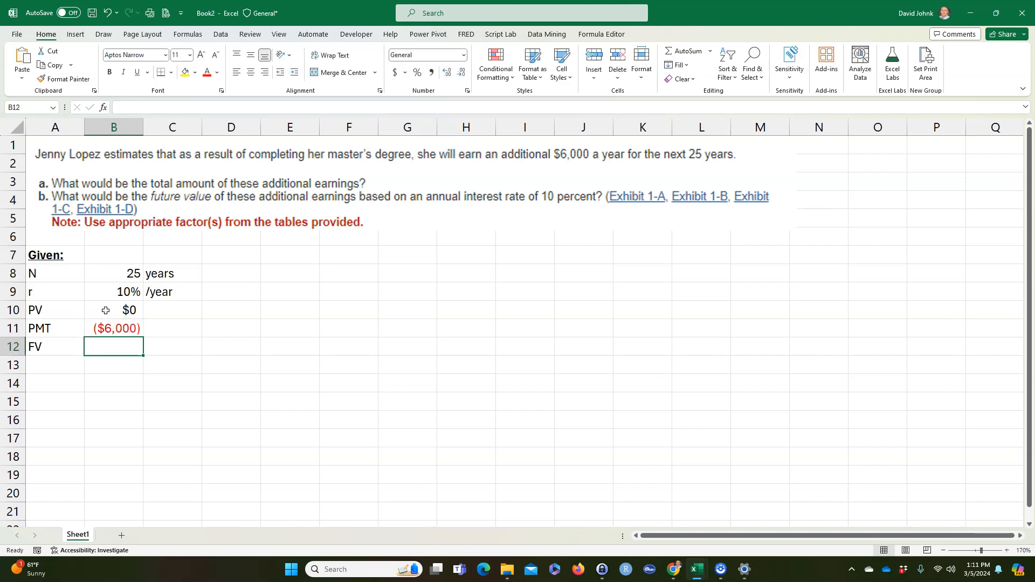
{"action": "left_click", "coordinate": [164, 326]}
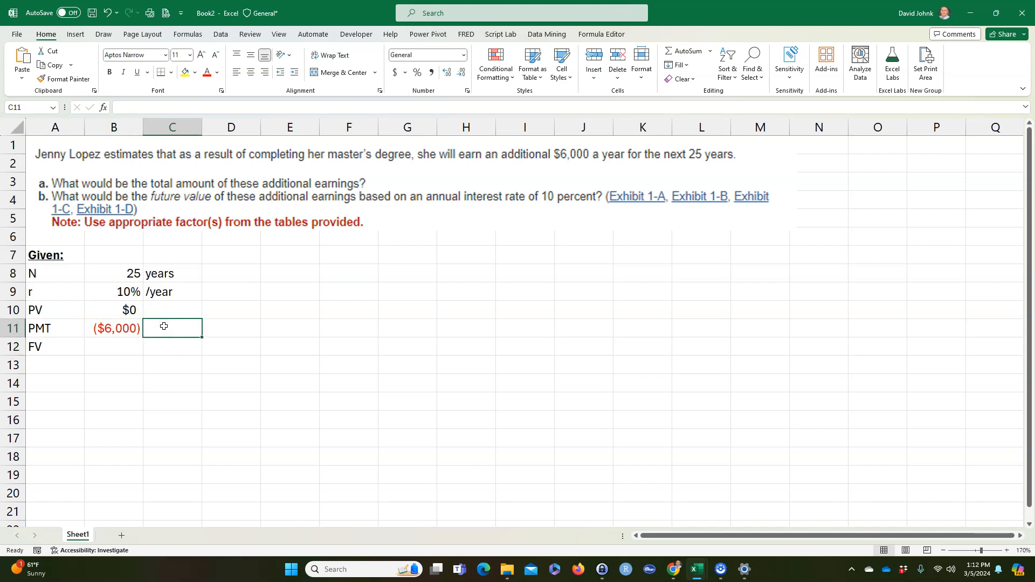
{"action": "type", "text": "'/year"}
{"action": "key", "text": "Return"}
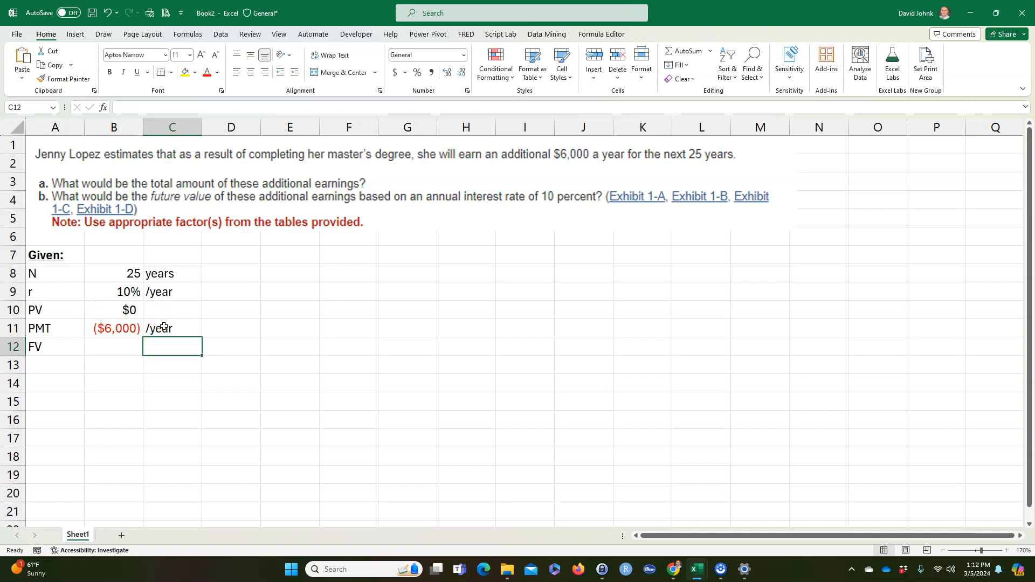
- Mark FV as the unknown by entering "?" in cell B12
{"action": "left_click", "coordinate": [115, 347]}
{"action": "type", "text": "?"}
{"action": "key", "text": "Return"}
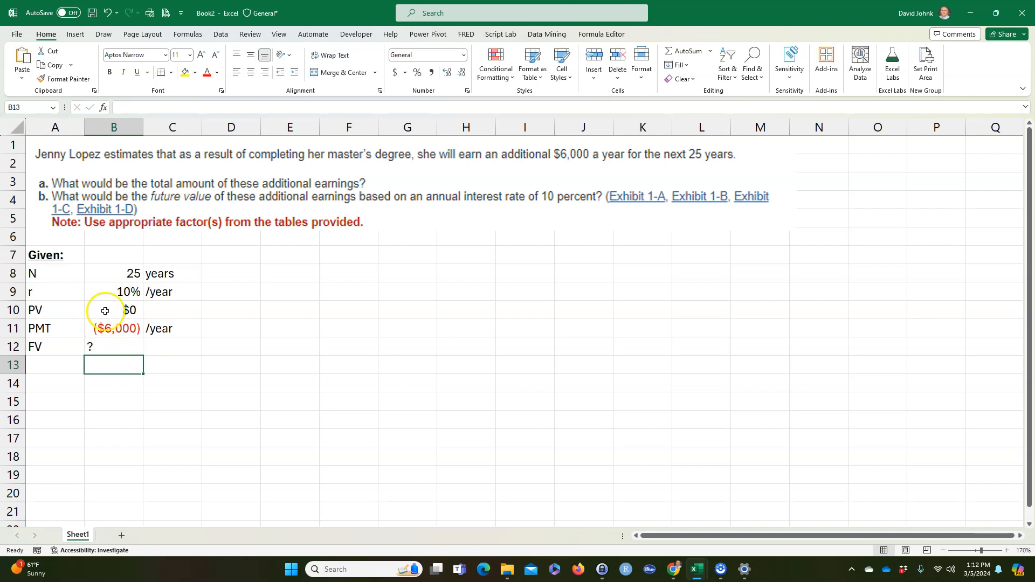
{"action": "left_click", "coordinate": [50, 368]}
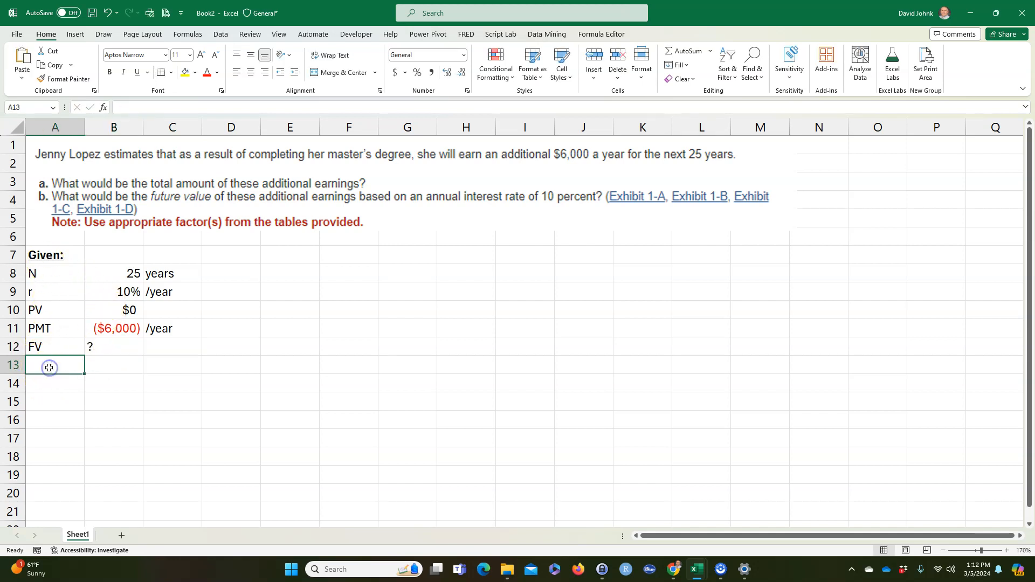
- Enter the heading "Find:" in cell A13 and format it bold and underlined
{"action": "type", "text": "Find:"}
{"action": "key", "text": "Return"}
{"action": "left_click", "coordinate": [49, 368]}
{"action": "left_click", "coordinate": [109, 72]}
{"action": "left_click", "coordinate": [137, 71]}
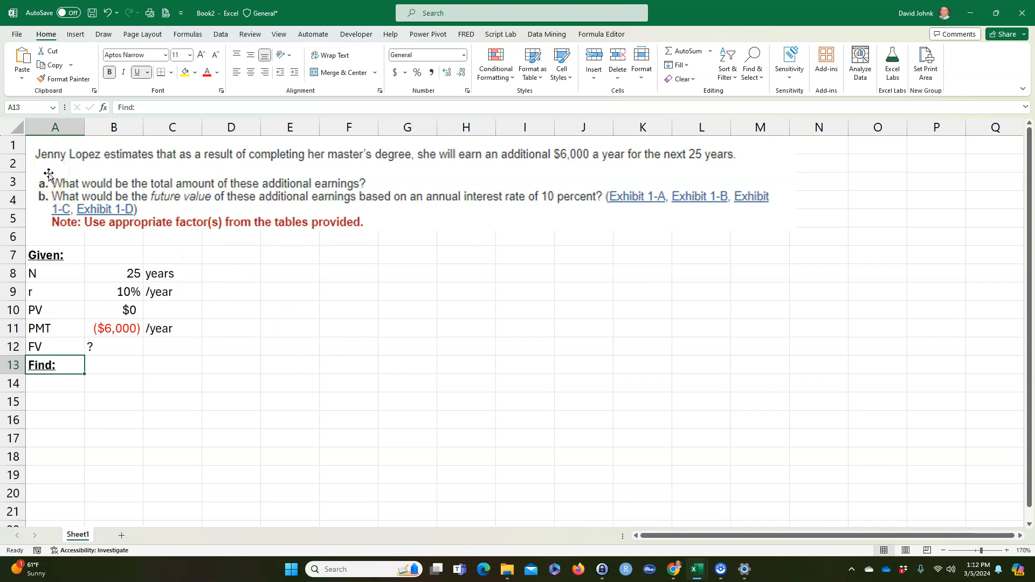
- Capture question a's text from the problem picture with OCR, paste it into cell A14, and close the OCR window
{"action": "left_click_drag", "start_coordinate": [49, 175], "coordinate": [358, 192]}
{"action": "key", "text": "ctrl+c"}
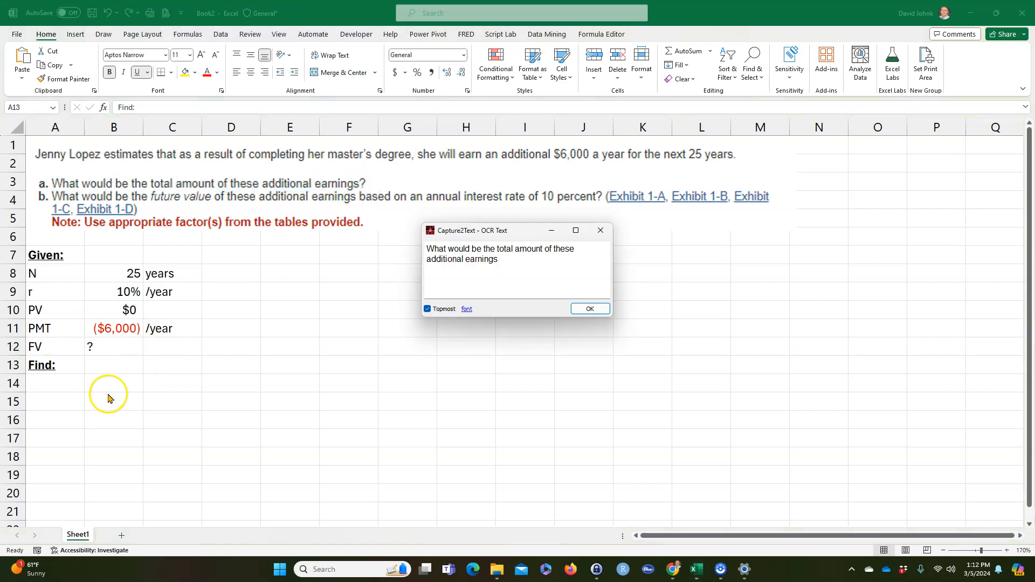
{"action": "left_click", "coordinate": [57, 384]}
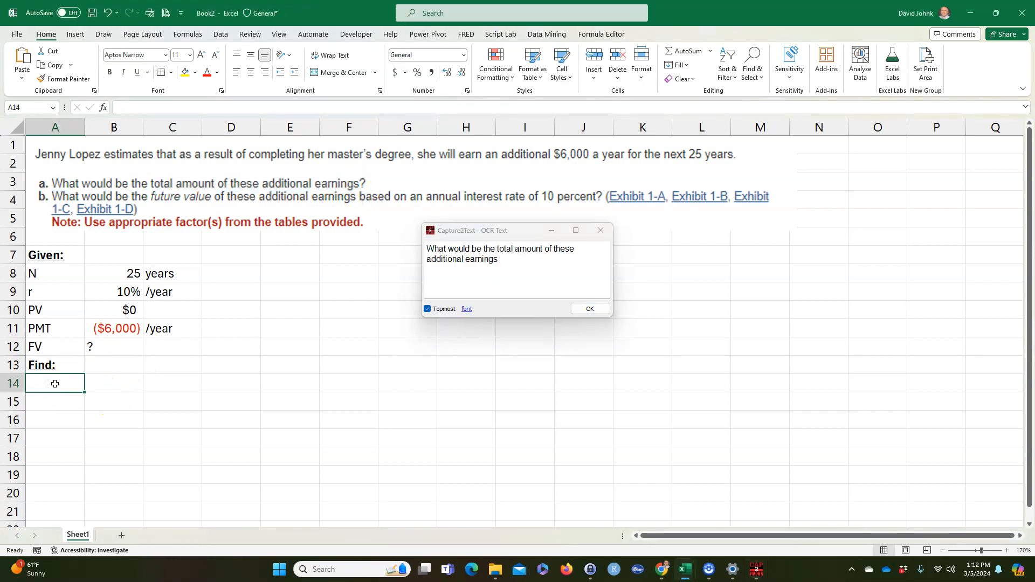
{"action": "key", "text": "ctrl+v"}
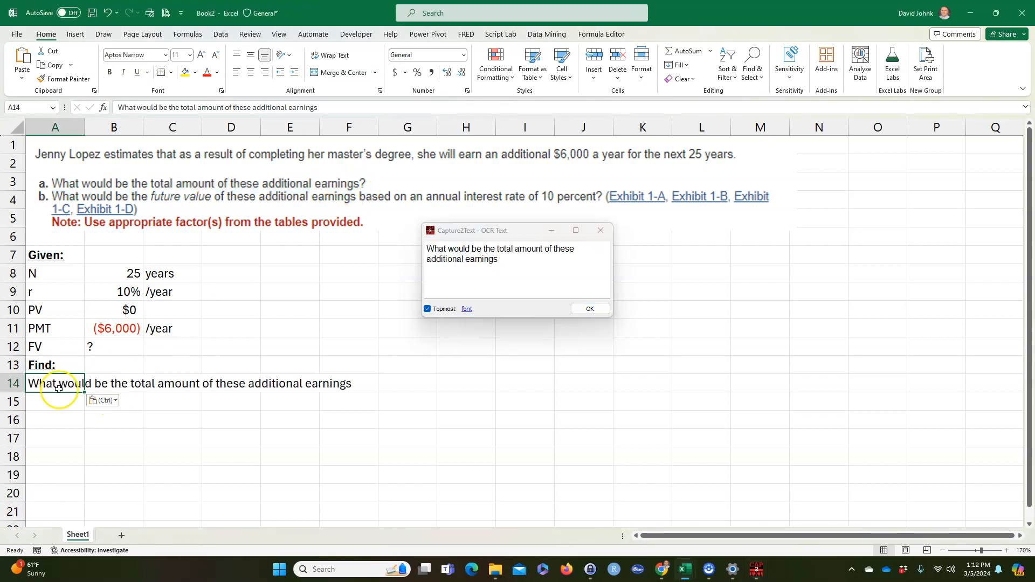
{"action": "left_click", "coordinate": [590, 308]}
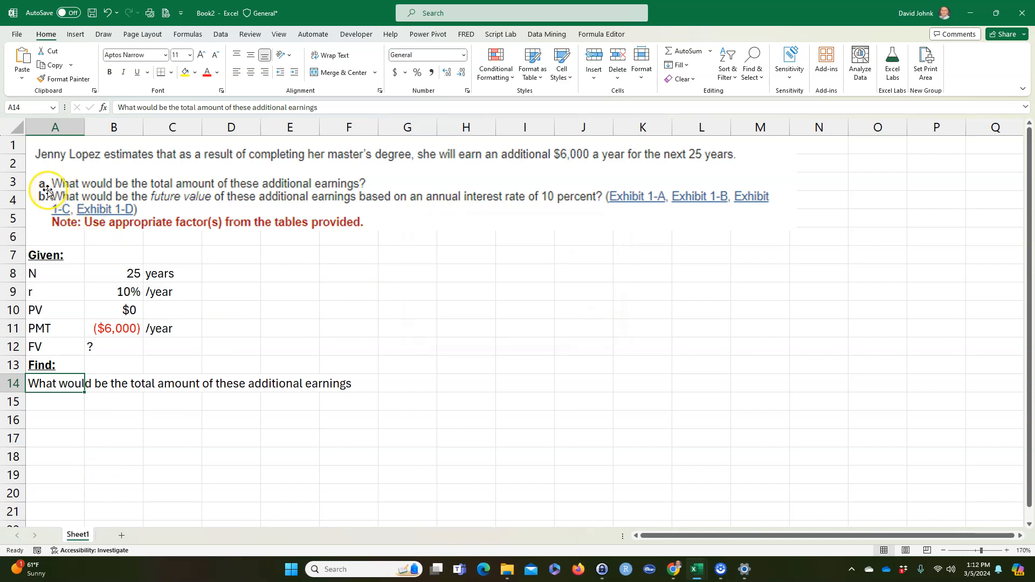
- Capture question b's text up to "10 percent" from the problem picture with OCR and paste it into cell A15
{"action": "left_click_drag", "start_coordinate": [48, 190], "coordinate": [596, 204]}
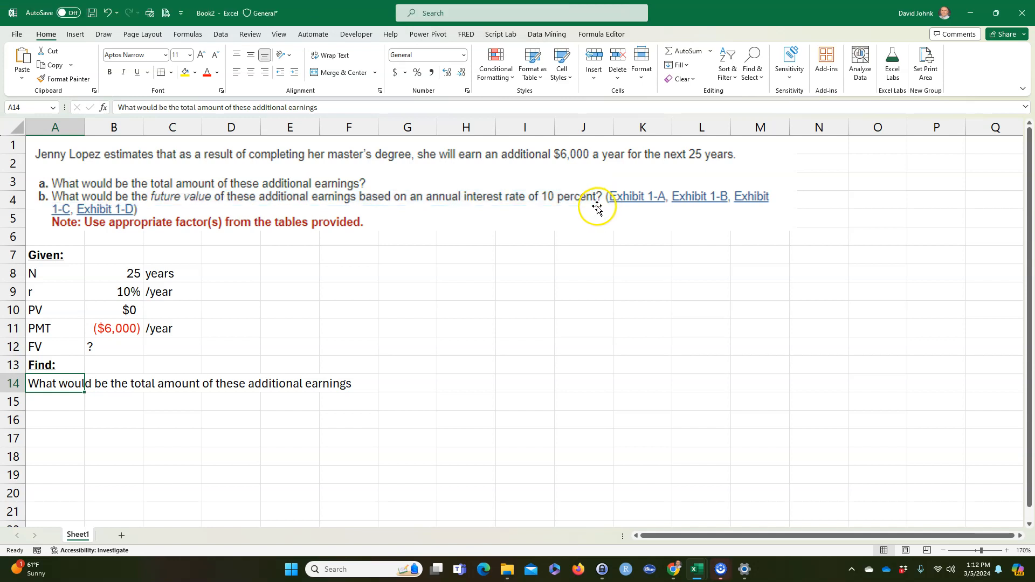
{"action": "left_click", "coordinate": [61, 402]}
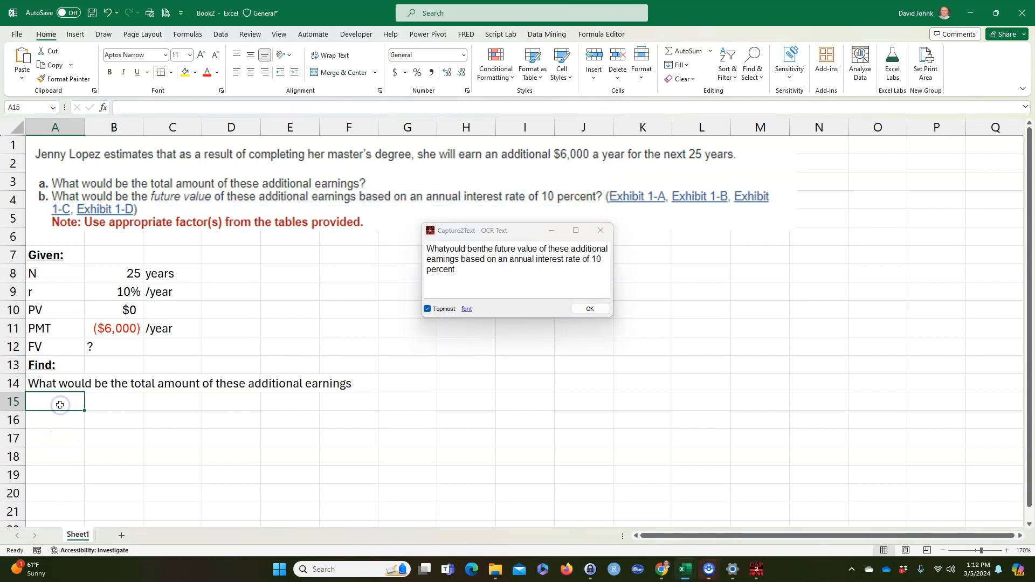
{"action": "type", "text": "Whatyould benthe future value of these additional eamings based on an annual interest rate of 10 percent"}
{"action": "left_click", "coordinate": [266, 463]}
- Mark both questions as unknown by entering "?" in G14 and K15, and close the OCR window
{"action": "left_click", "coordinate": [407, 383]}
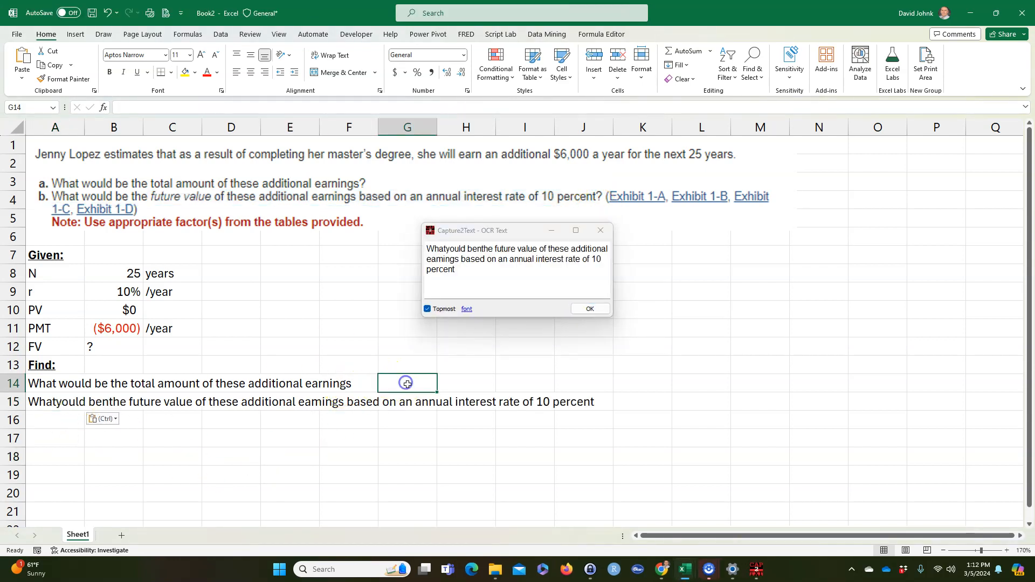
{"action": "type", "text": "?"}
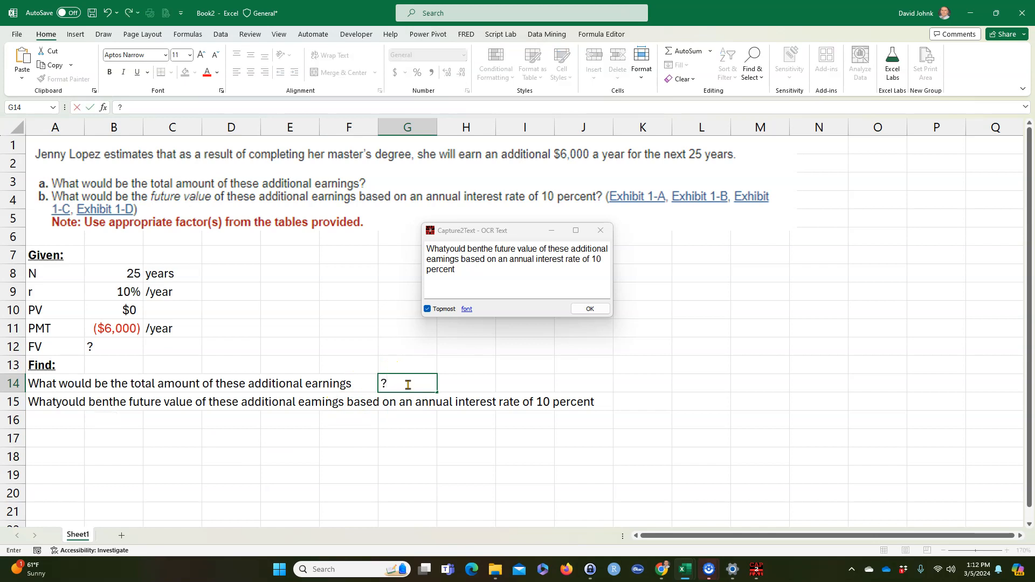
{"action": "left_click", "coordinate": [641, 403]}
{"action": "type", "text": "?"}
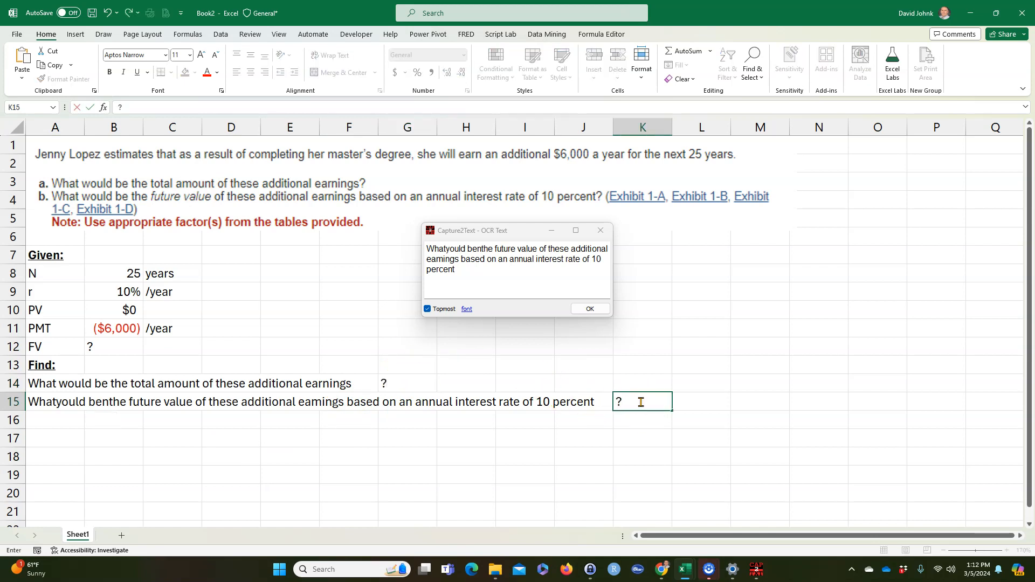
{"action": "left_click", "coordinate": [370, 439]}
{"action": "left_click", "coordinate": [602, 310]}
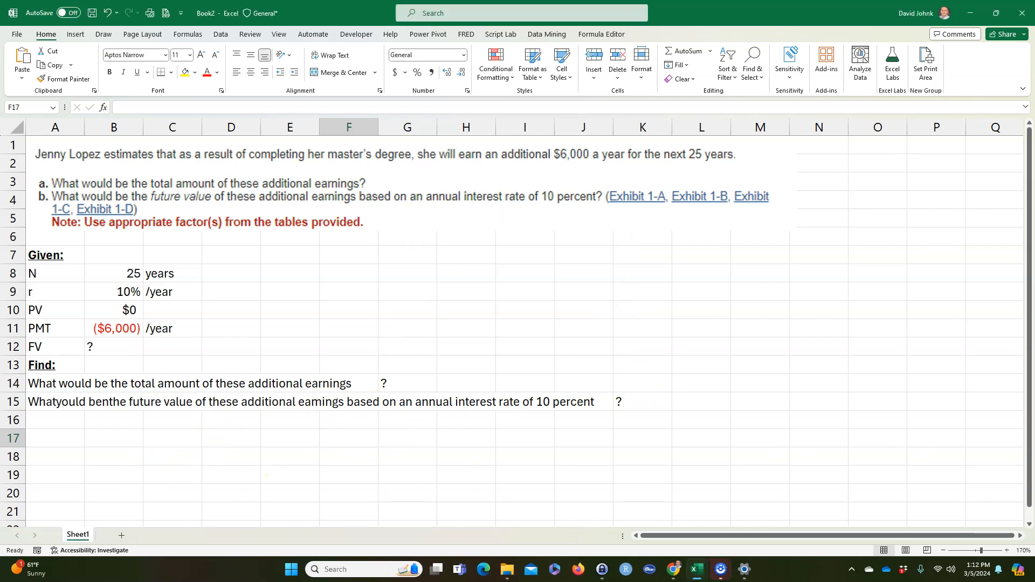
- Paste the Personal Finance textbook cover picture into the sheet and move it past column Q, clear of the problem area
{"action": "left_click", "coordinate": [891, 287]}
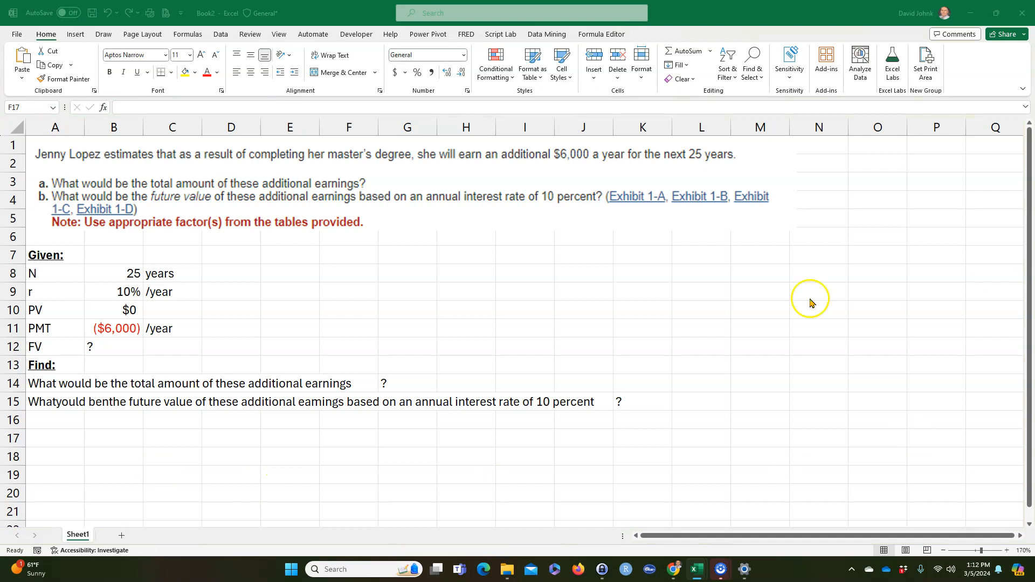
{"action": "left_click", "coordinate": [662, 255]}
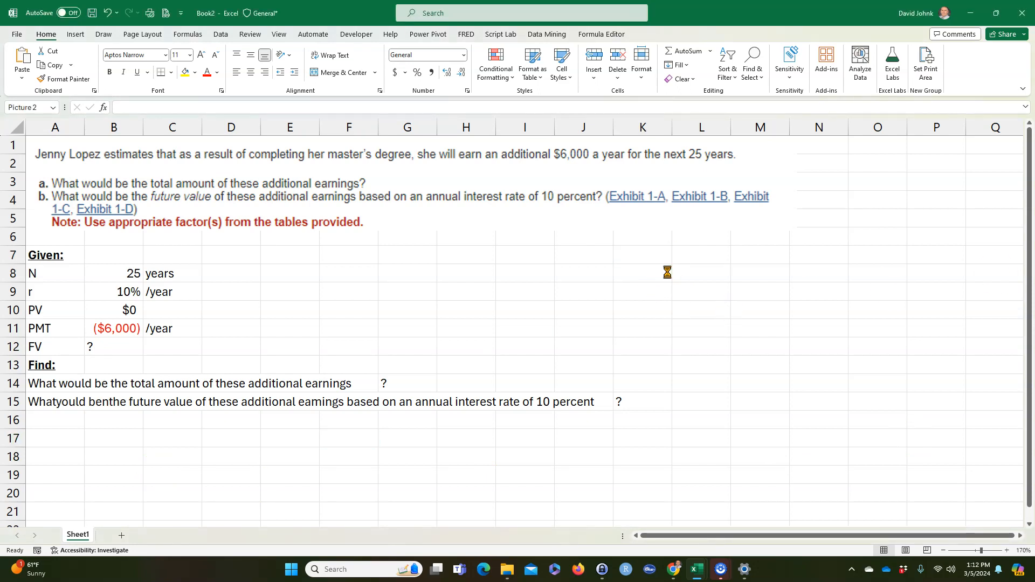
{"action": "key", "text": "ctrl+v"}
{"action": "left_click_drag", "start_coordinate": [613, 245], "coordinate": [716, 209]}
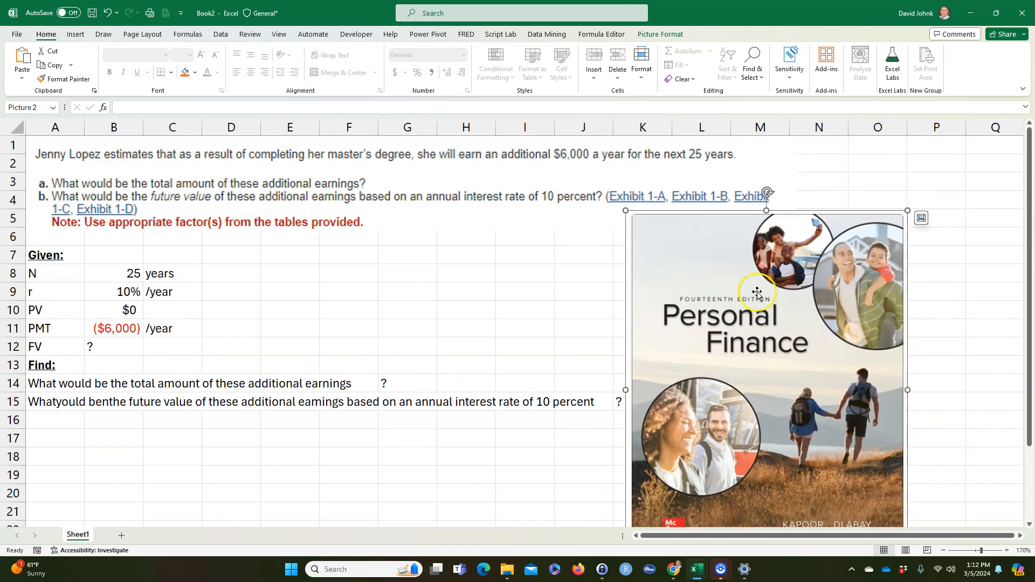
{"action": "left_click_drag", "start_coordinate": [669, 213], "coordinate": [656, 146]}
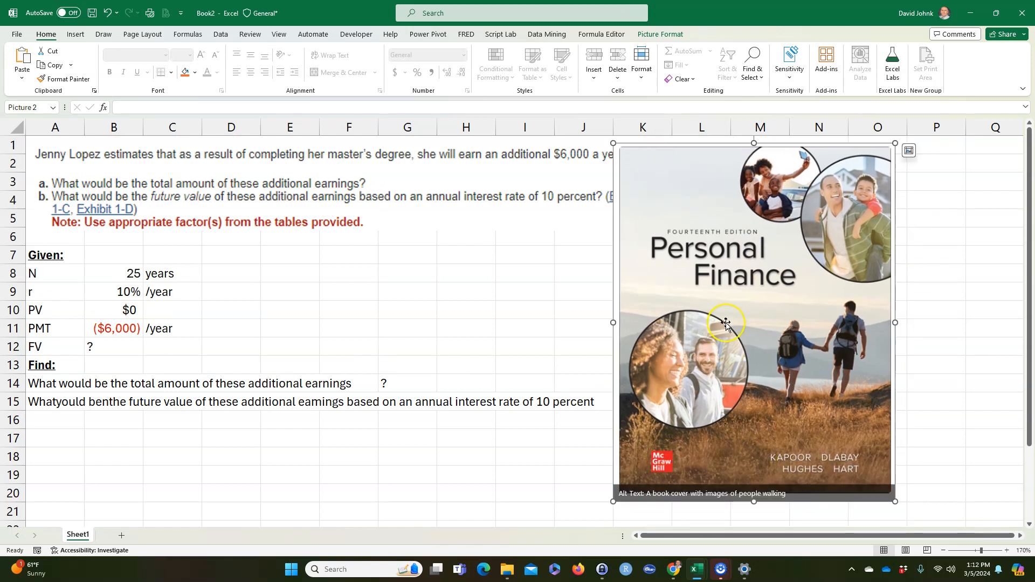
{"action": "left_click_drag", "start_coordinate": [655, 199], "coordinate": [1025, 266]}
{"action": "left_click_drag", "start_coordinate": [616, 156], "coordinate": [1024, 273]}
{"action": "left_click_drag", "start_coordinate": [788, 536], "coordinate": [746, 534]}
{"action": "left_click", "coordinate": [187, 439]}
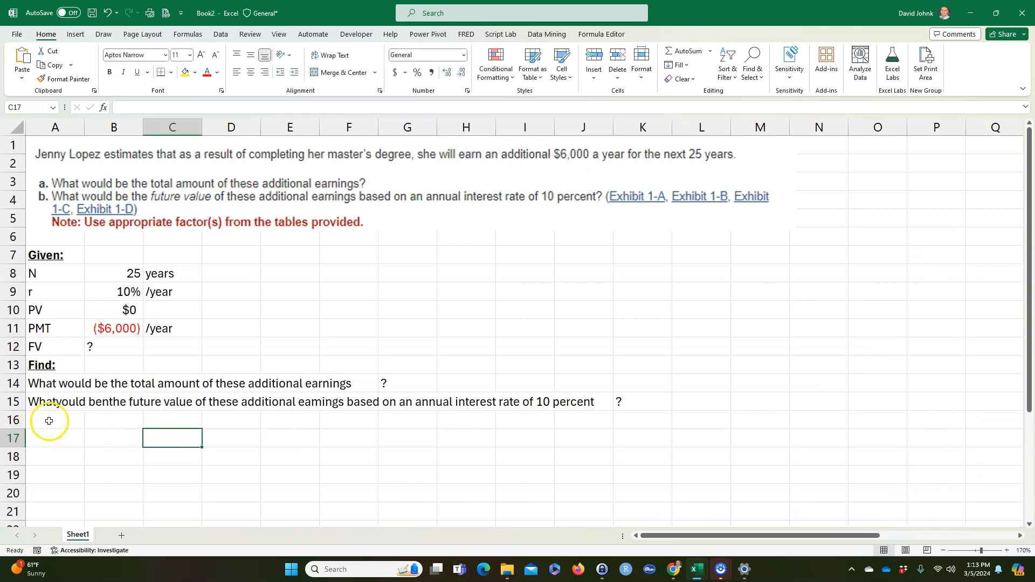
- Enter the heading "Solution:" in cell A16 and format it bold and underlined
{"action": "left_click", "coordinate": [49, 421]}
{"action": "type", "text": "Solu"}
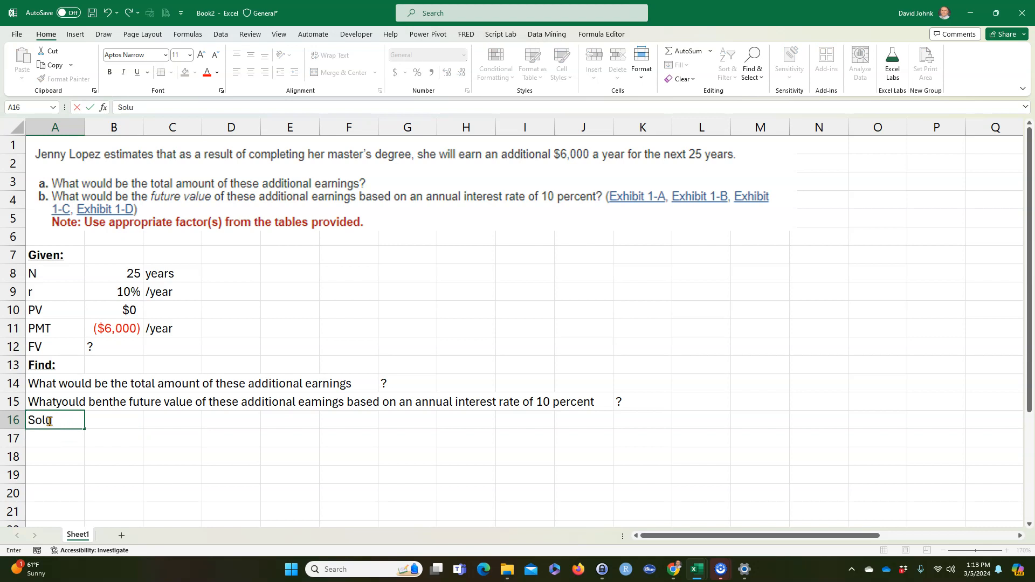
{"action": "type", "text": "tion:"}
{"action": "key", "text": "Return"}
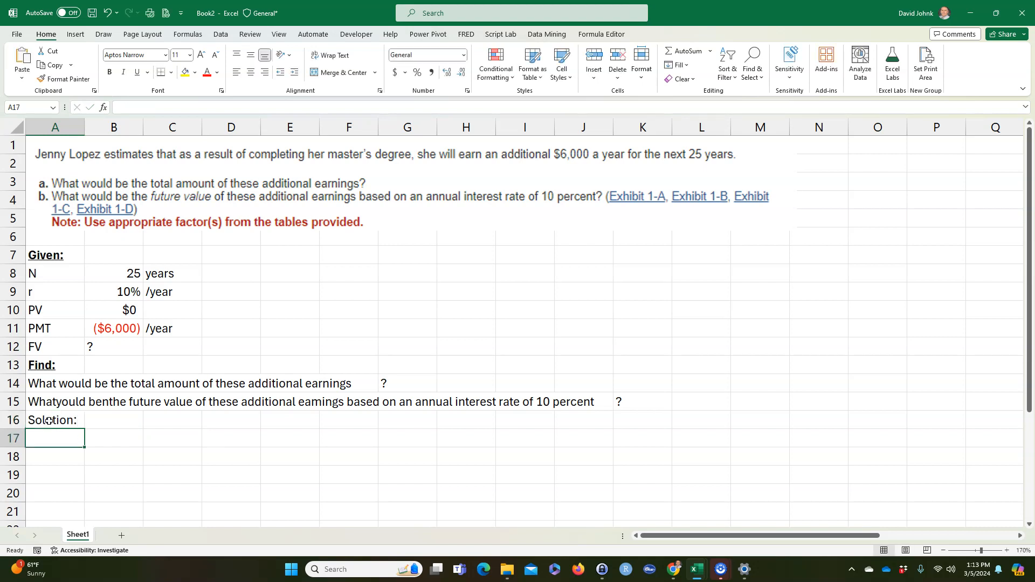
{"action": "left_click", "coordinate": [49, 421]}
{"action": "left_click", "coordinate": [109, 71]}
{"action": "left_click", "coordinate": [137, 72]}
- Paste the Exhibit 1-B future value table picture and place it beside the problem, starting around column M below row 8
{"action": "left_click", "coordinate": [151, 420]}
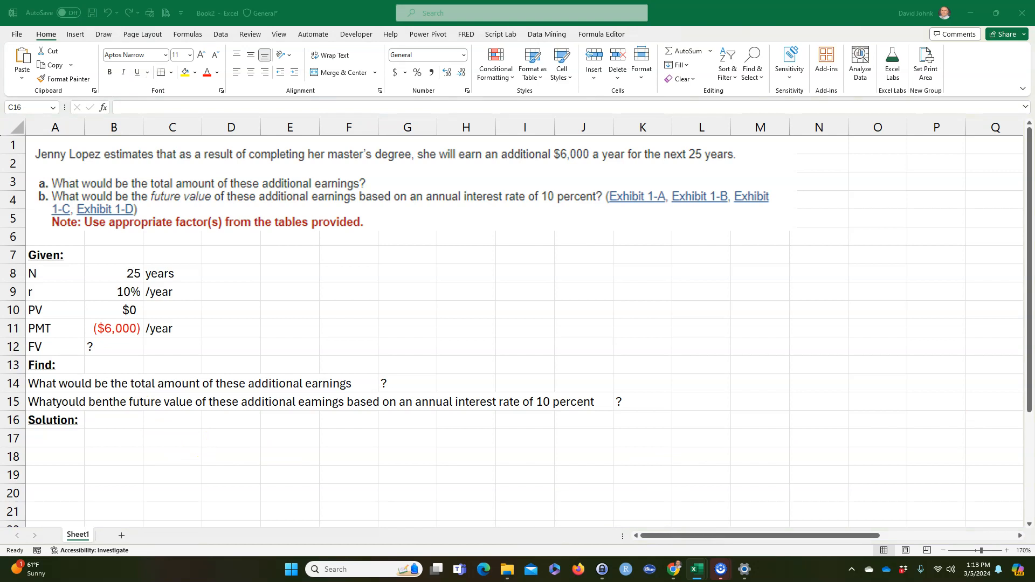
{"action": "left_click", "coordinate": [404, 274]}
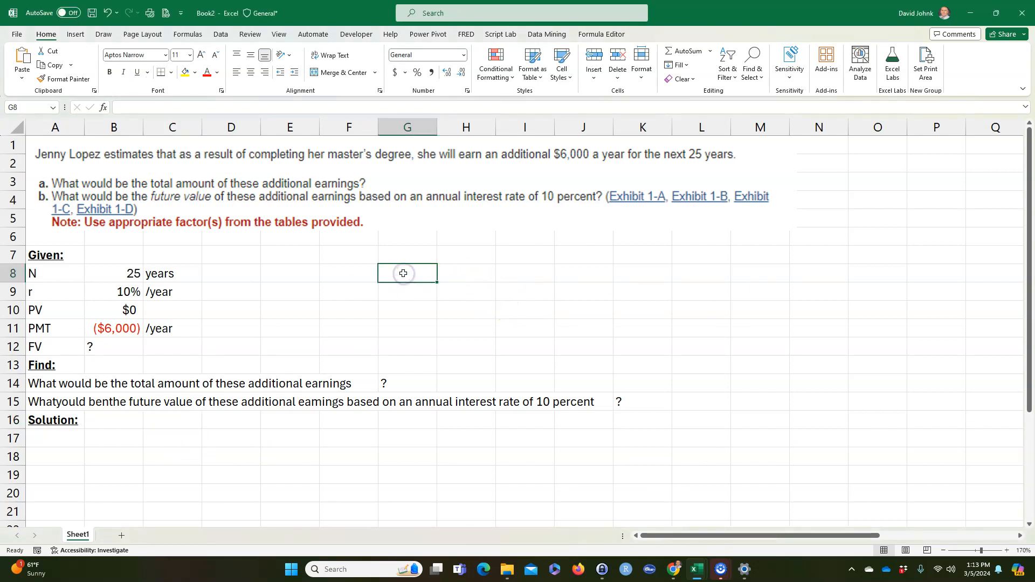
{"action": "key", "text": "ctrl+v"}
{"action": "left_click_drag", "start_coordinate": [389, 279], "coordinate": [726, 296]}
- Repeat question a's text in cell A17 by linking it with the formula =A14
{"action": "left_click", "coordinate": [46, 438]}
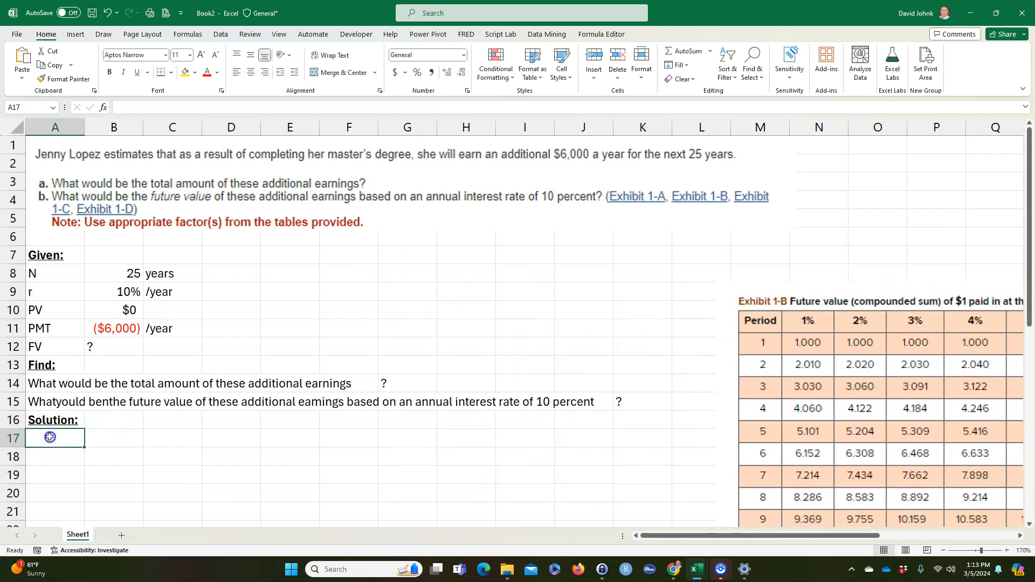
{"action": "type", "text": "="}
{"action": "left_click", "coordinate": [40, 384]}
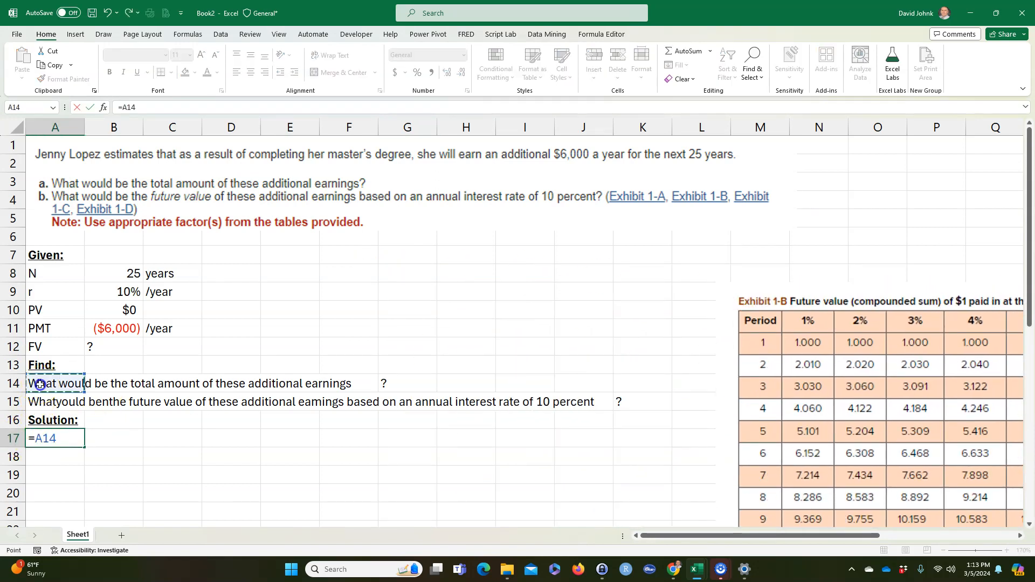
{"action": "key", "text": "Return"}
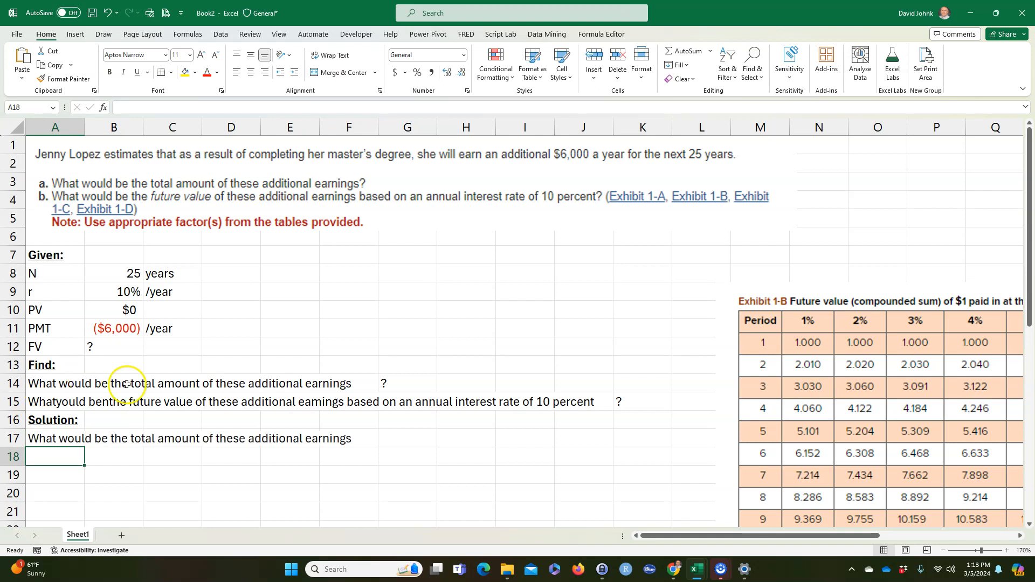
- Compute the total additional earnings in G17 with =B8*-B11 and widen column G to fit the result
{"action": "left_click", "coordinate": [387, 440]}
{"action": "type", "text": "="}
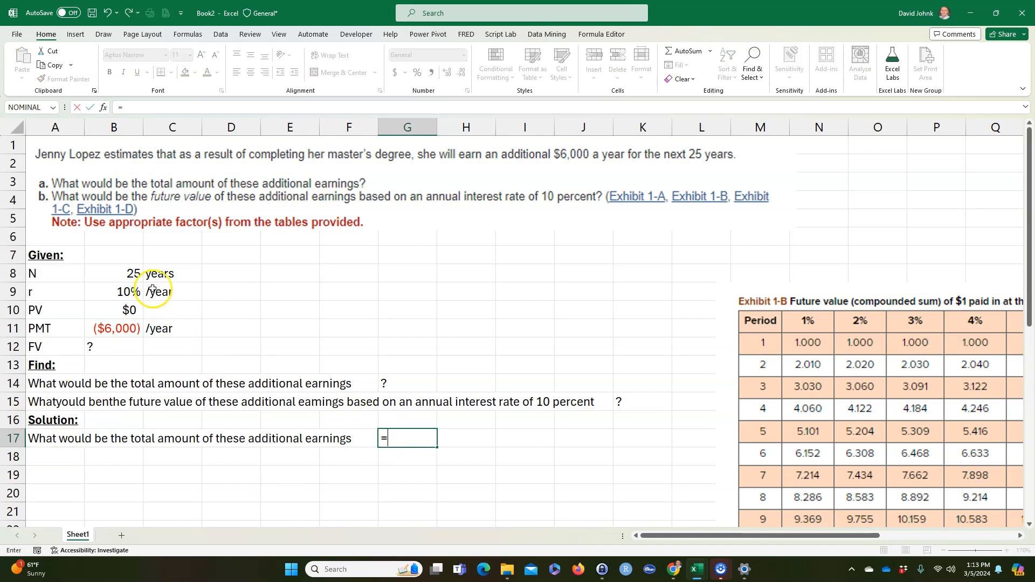
{"action": "left_click", "coordinate": [128, 269]}
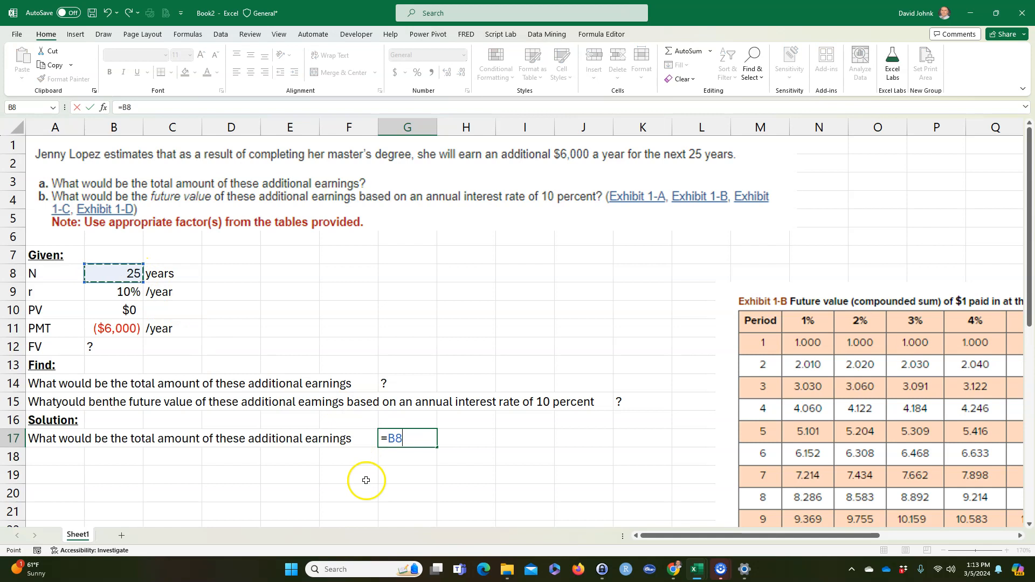
{"action": "left_click", "coordinate": [115, 275]}
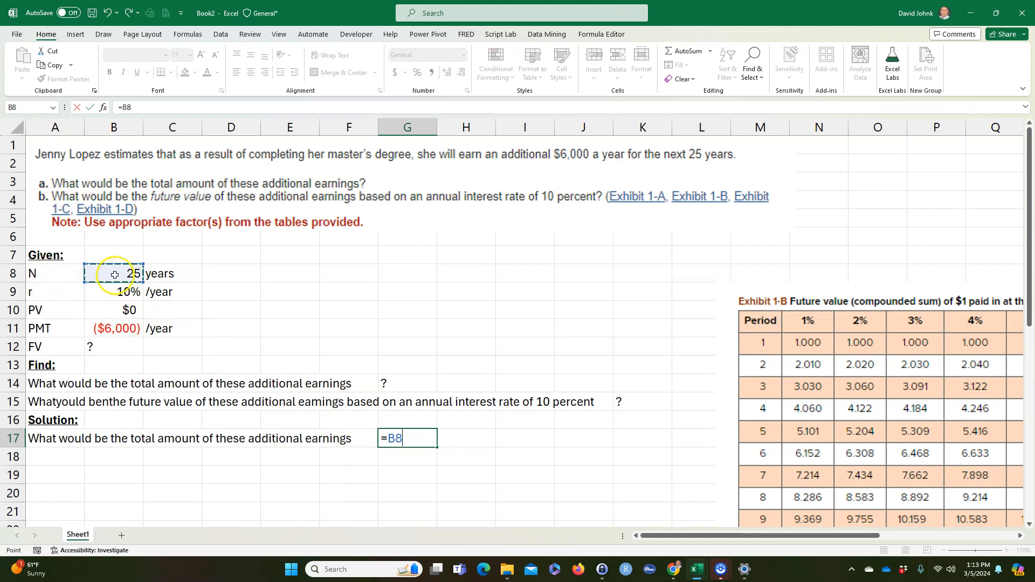
{"action": "type", "text": "*"}
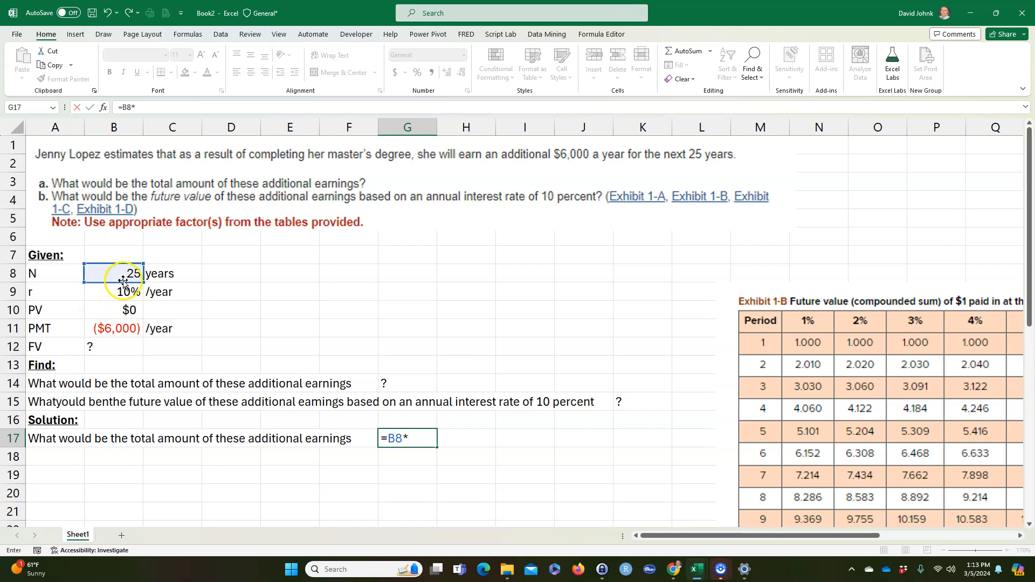
{"action": "left_click", "coordinate": [115, 329]}
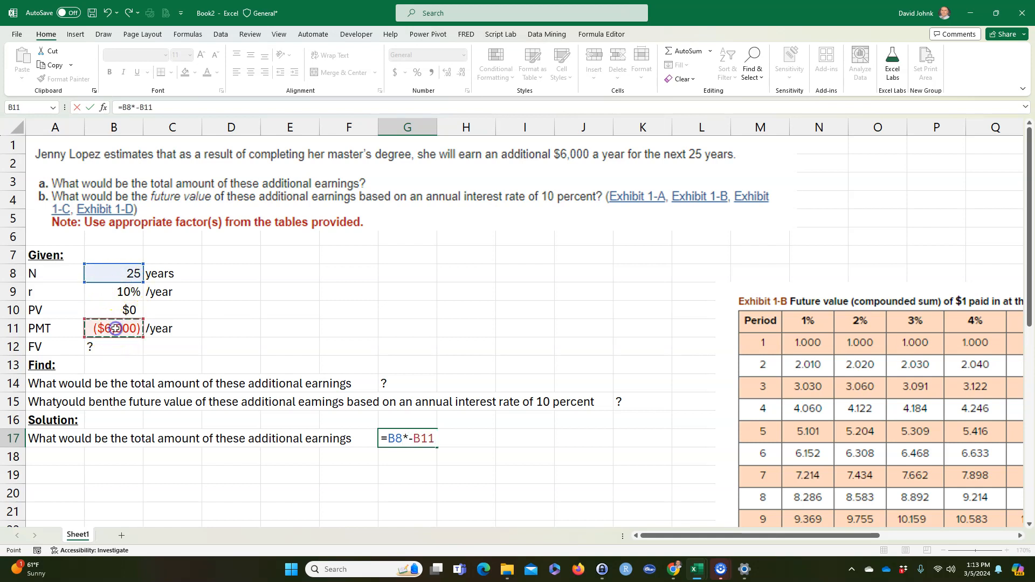
{"action": "key", "text": "Return"}
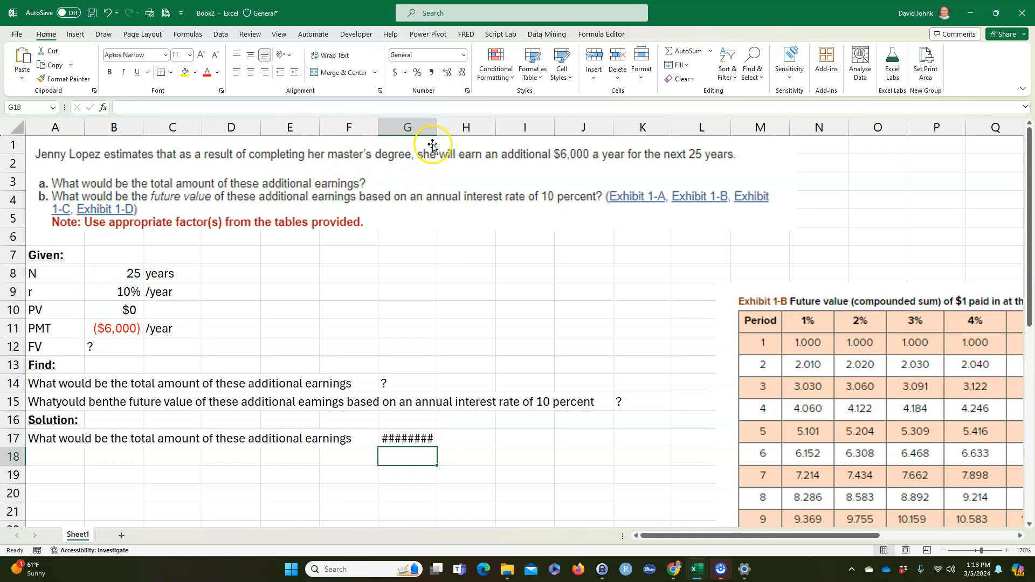
{"action": "left_click", "coordinate": [431, 127]}
{"action": "left_click_drag", "start_coordinate": [437, 127], "coordinate": [451, 127]}
- Display G17's formula as text in cell H17 using the FORMULATEXT function
{"action": "left_click", "coordinate": [488, 442]}
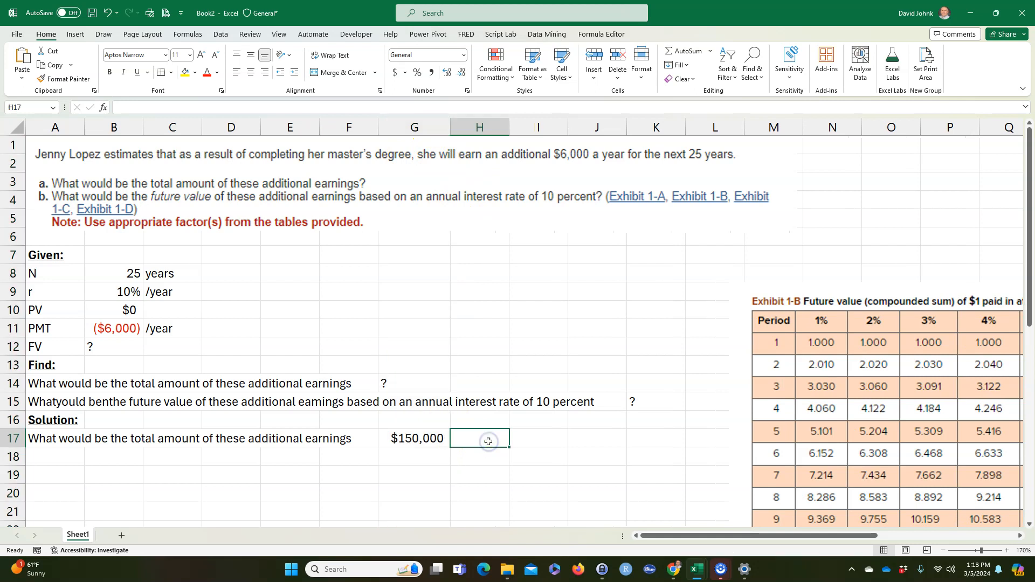
{"action": "type", "text": "=form"}
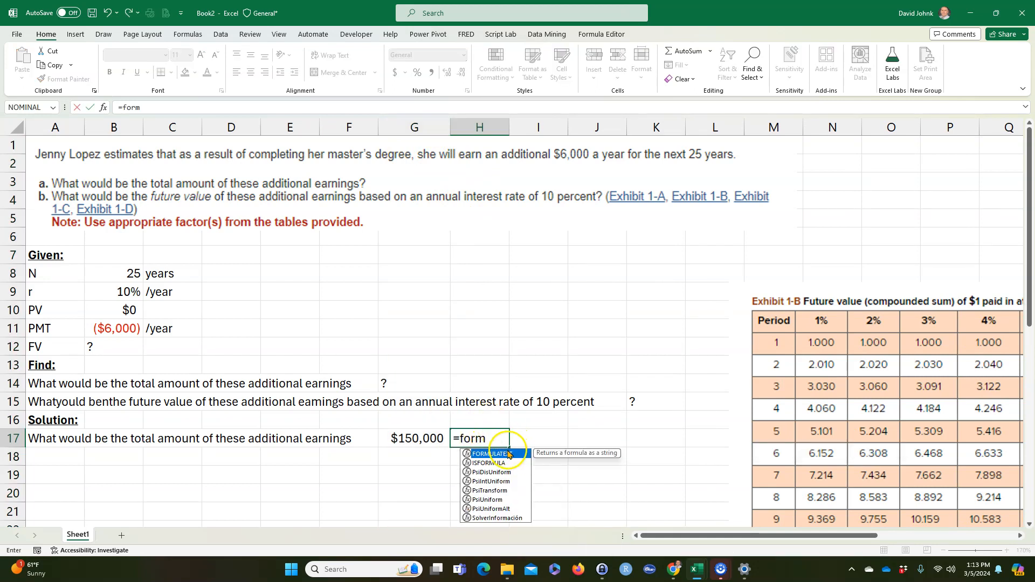
{"action": "double_click", "coordinate": [494, 453]}
{"action": "left_click", "coordinate": [412, 437]}
{"action": "key", "text": "Return"}
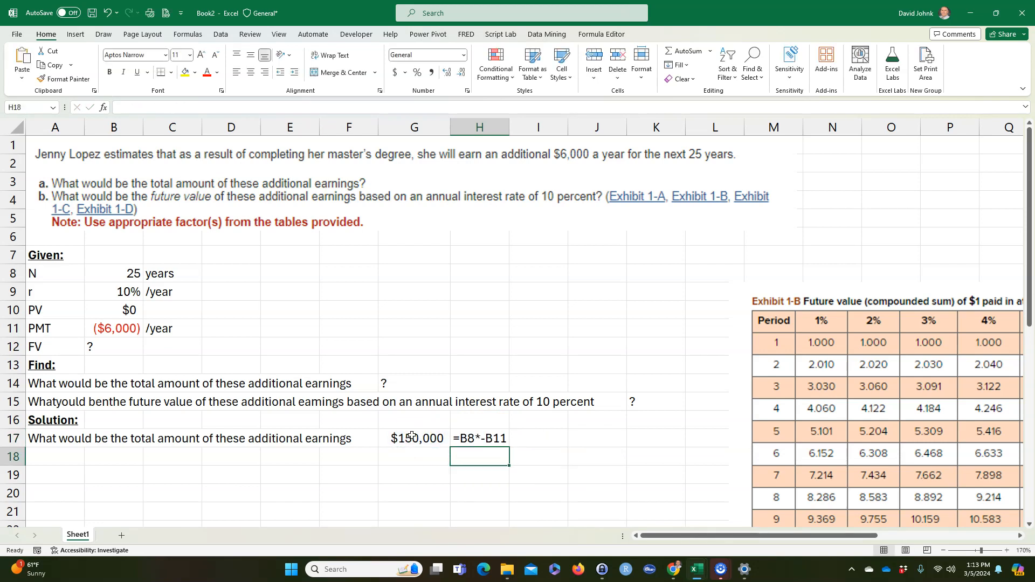
- Highlight the total earnings answer in A17:G17 with yellow fill
{"action": "left_click_drag", "start_coordinate": [64, 440], "coordinate": [387, 434]}
{"action": "left_click", "coordinate": [185, 71]}
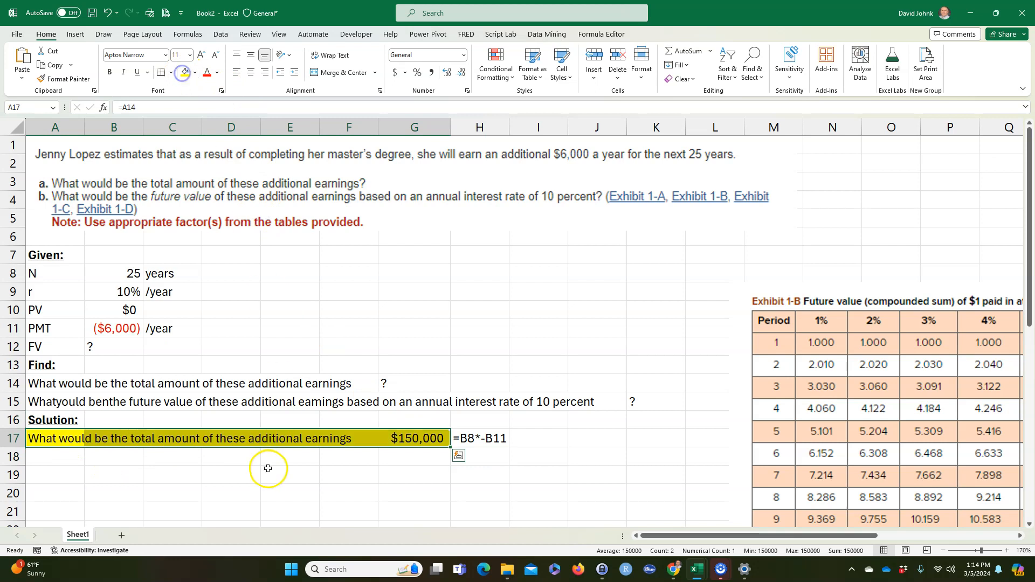
{"action": "left_click", "coordinate": [269, 469]}
{"action": "left_click", "coordinate": [129, 274]}
{"action": "left_click", "coordinate": [127, 329]}
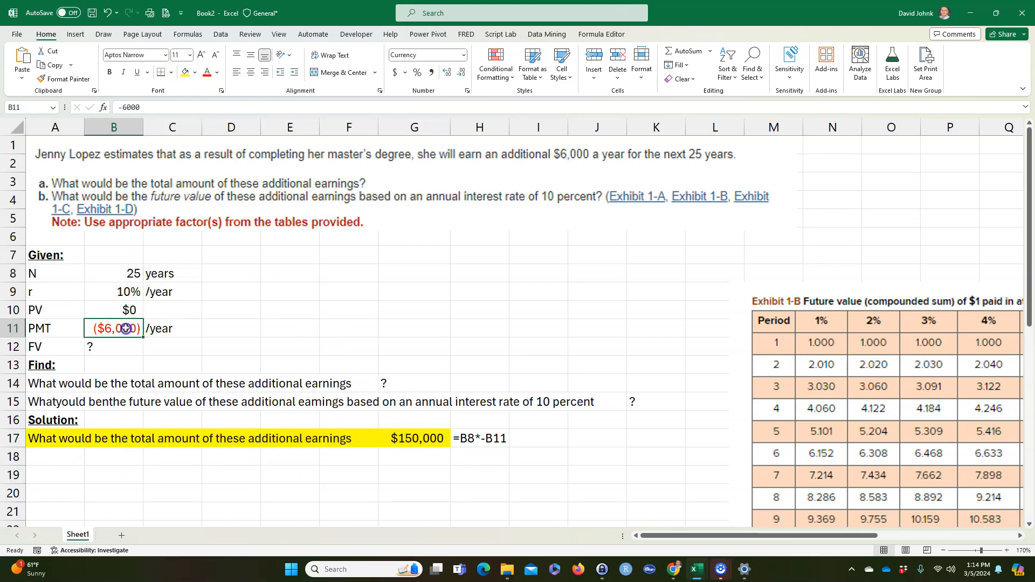
{"action": "left_click", "coordinate": [132, 273]}
{"action": "left_click", "coordinate": [127, 328]}
{"action": "left_click", "coordinate": [162, 485]}
{"action": "left_click", "coordinate": [42, 458]}
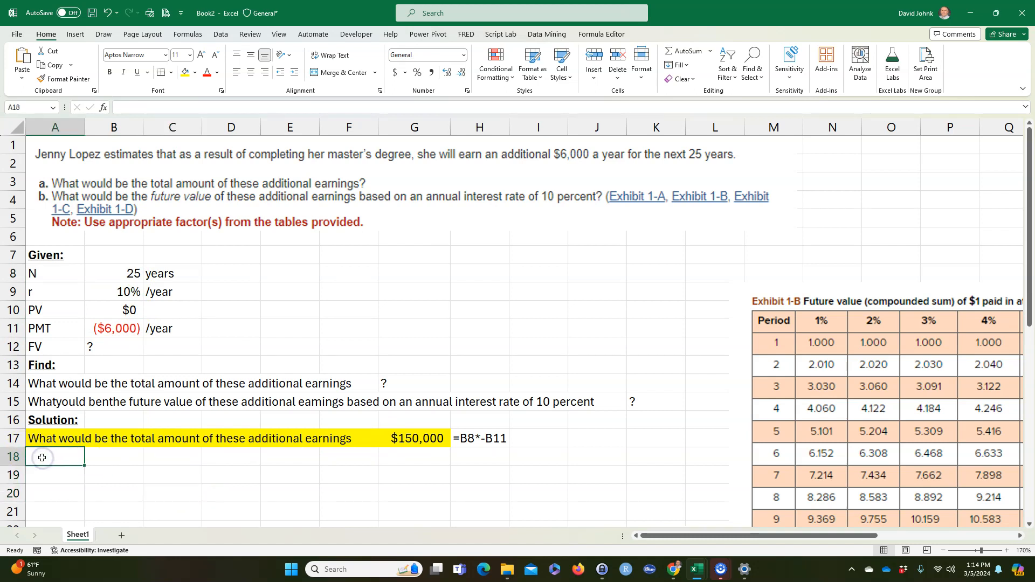
- Repeat question b's text in cell A18 by linking it with the formula =A15
{"action": "type", "text": "="}
{"action": "left_click", "coordinate": [41, 403]}
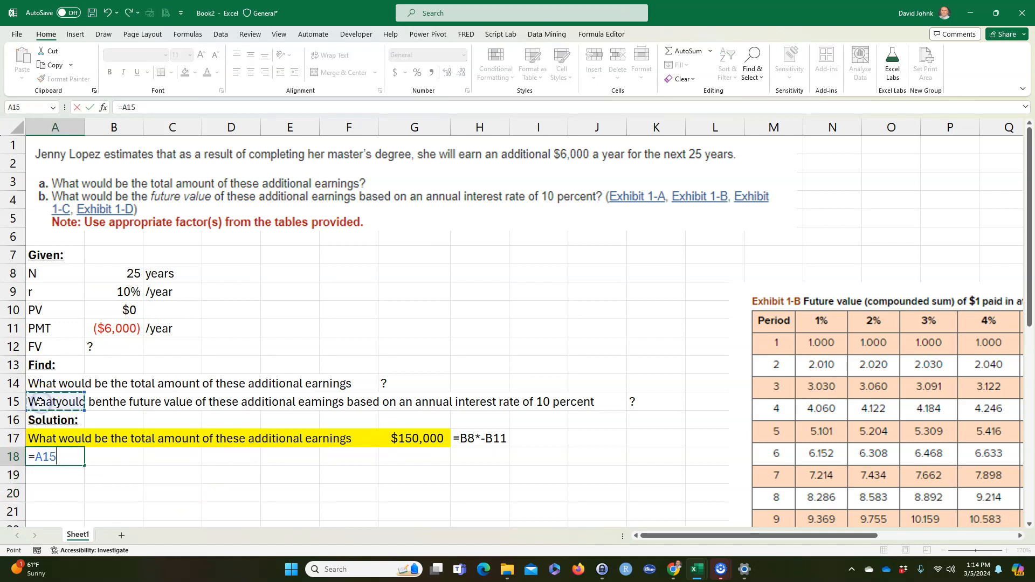
{"action": "key", "text": "Return"}
- Correct the typos in A15 so it begins "What would be the future value of these additional earnings"
{"action": "left_click", "coordinate": [41, 402]}
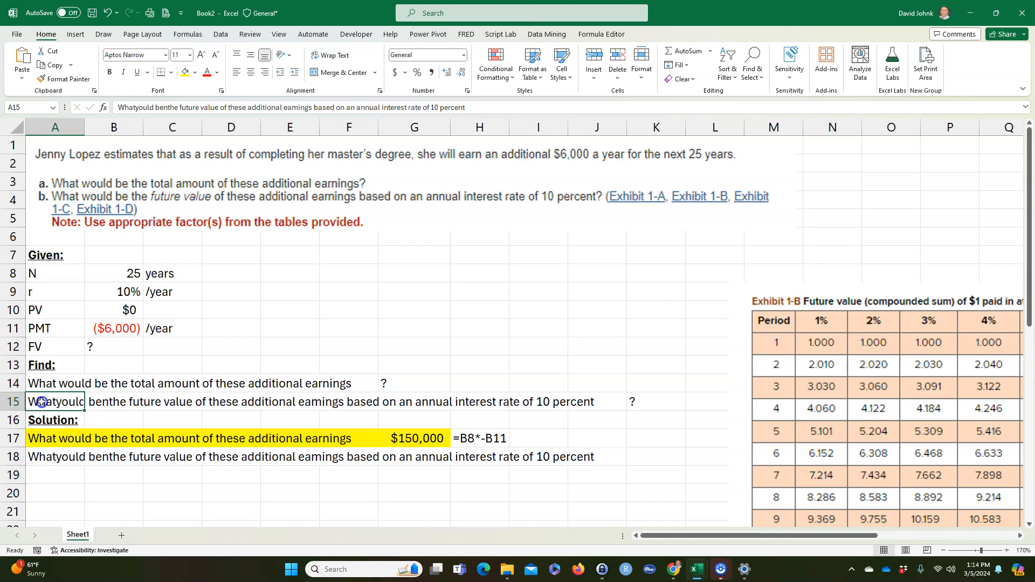
{"action": "double_click", "coordinate": [54, 403]}
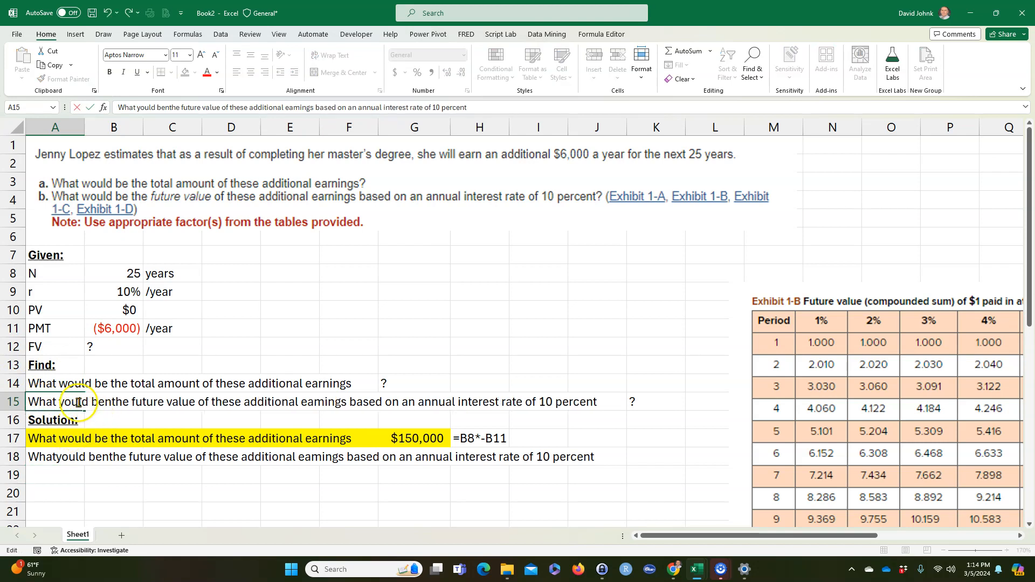
{"action": "left_click", "coordinate": [105, 402]}
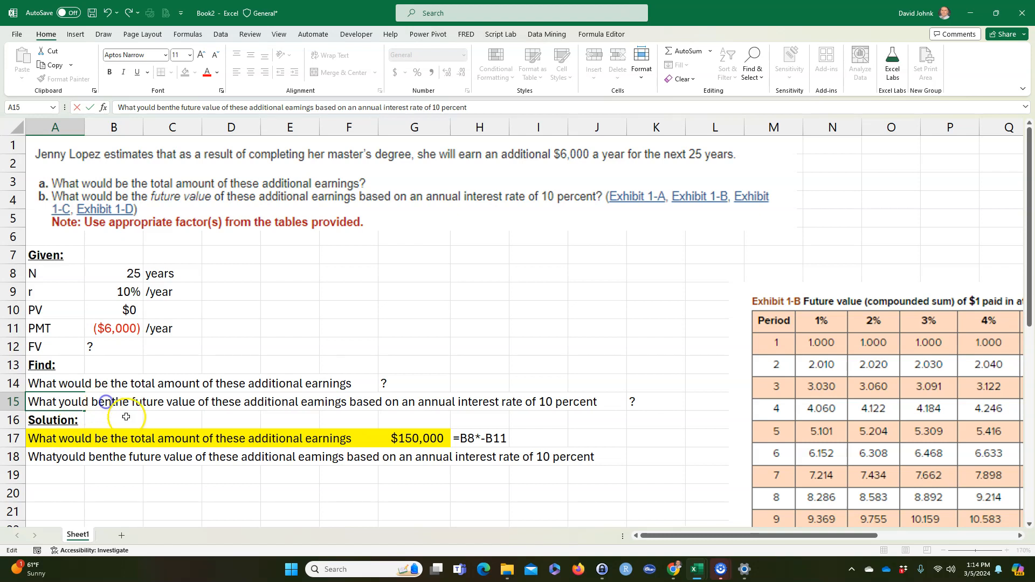
{"action": "key", "text": "Delete"}
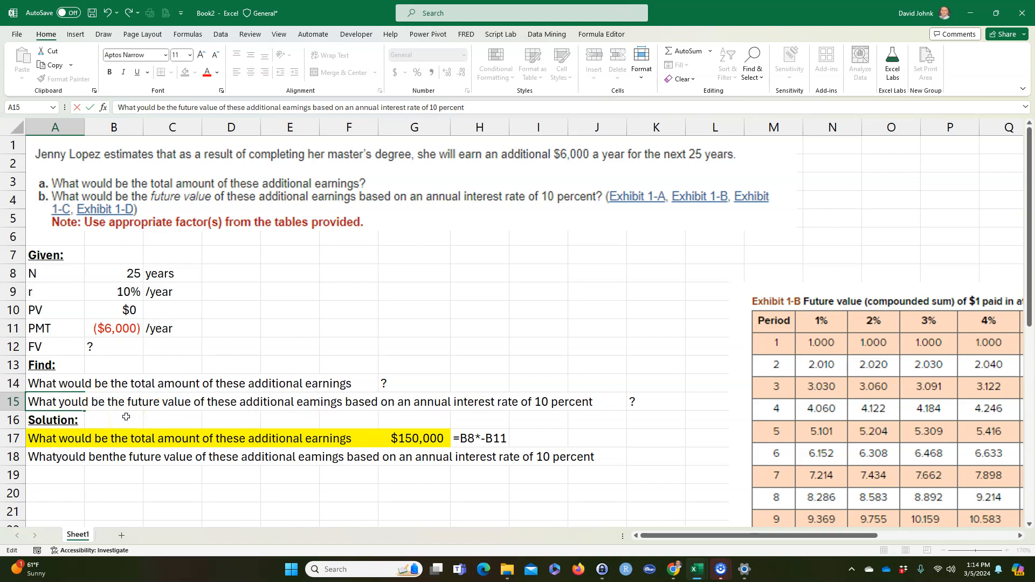
{"action": "key", "text": "Return"}
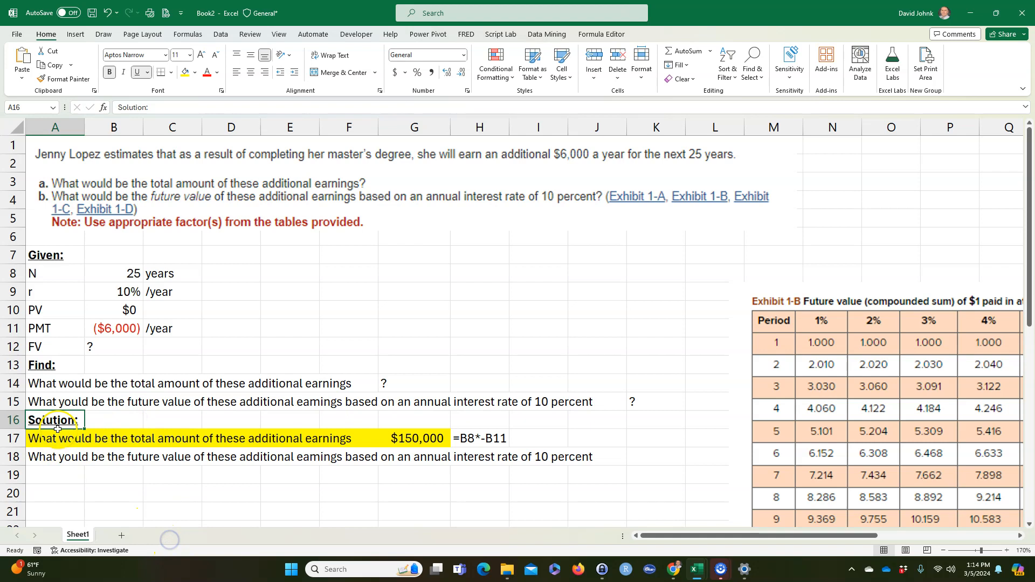
{"action": "double_click", "coordinate": [61, 402]}
{"action": "key", "text": "Delete"}
{"action": "type", "text": "w"}
{"action": "key", "text": "Return"}
{"action": "left_click", "coordinate": [167, 492]}
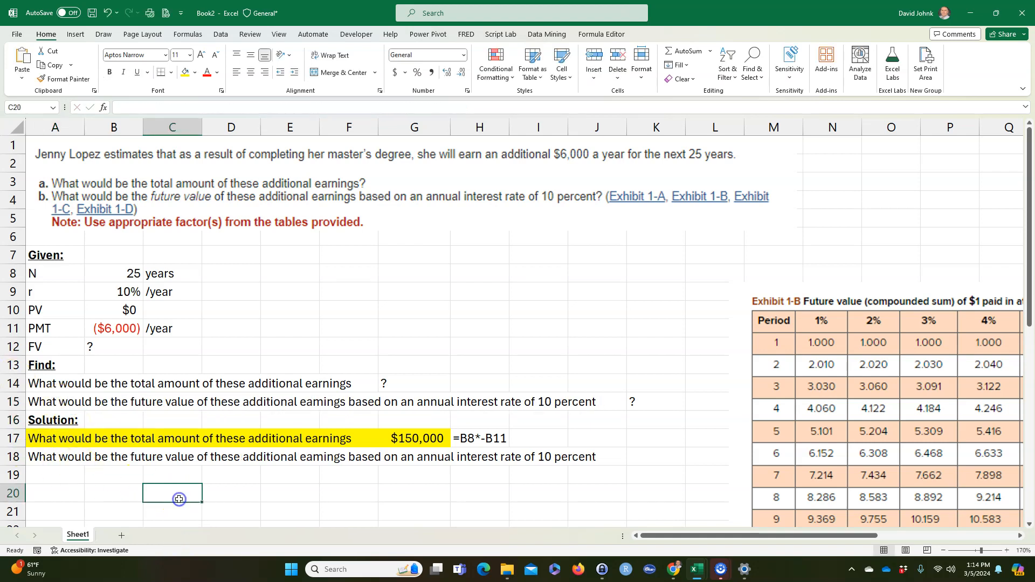
- Move the Exhibit 1-B table picture up beside the given data and look up the factor for 25 periods at 10%
{"action": "left_click", "coordinate": [649, 455]}
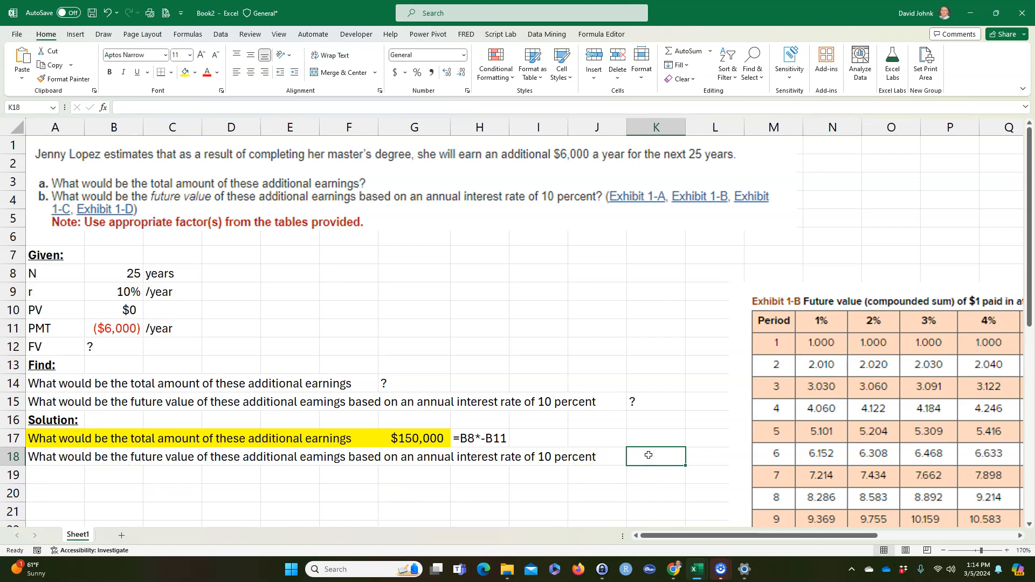
{"action": "left_click_drag", "start_coordinate": [833, 307], "coordinate": [218, 178]}
{"action": "left_click_drag", "start_coordinate": [824, 154], "coordinate": [966, 144]}
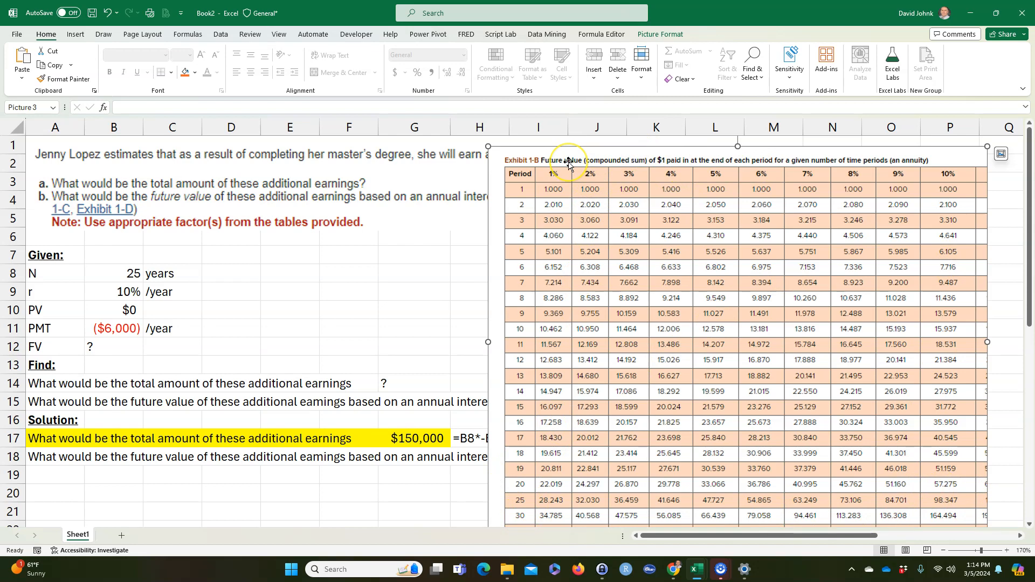
{"action": "left_click_drag", "start_coordinate": [59, 328], "coordinate": [103, 329]}
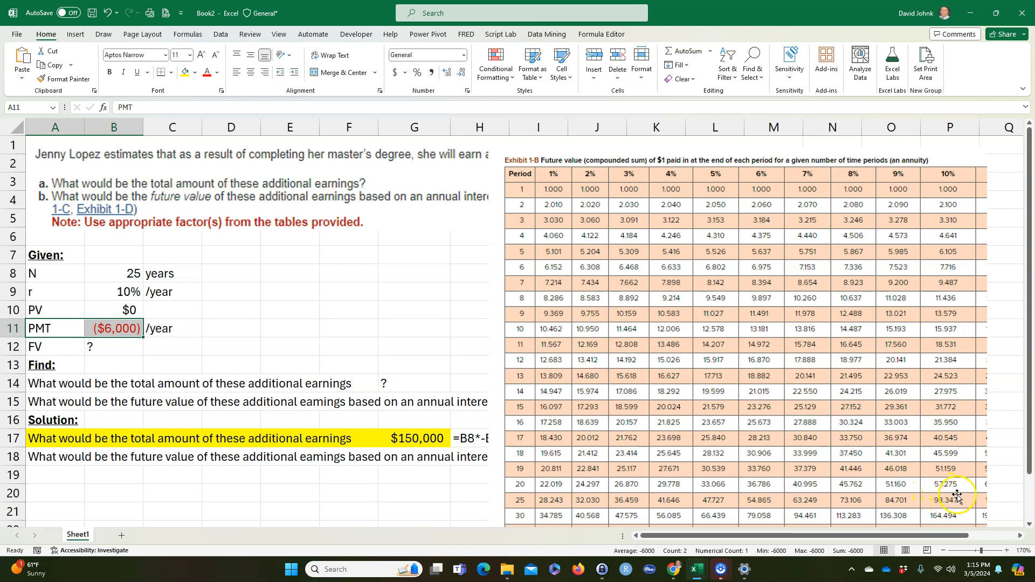
{"action": "left_click", "coordinate": [279, 522]}
- Label cell A19 "FV factor" and enter the table factor 98.347 in B19
{"action": "left_click", "coordinate": [45, 478]}
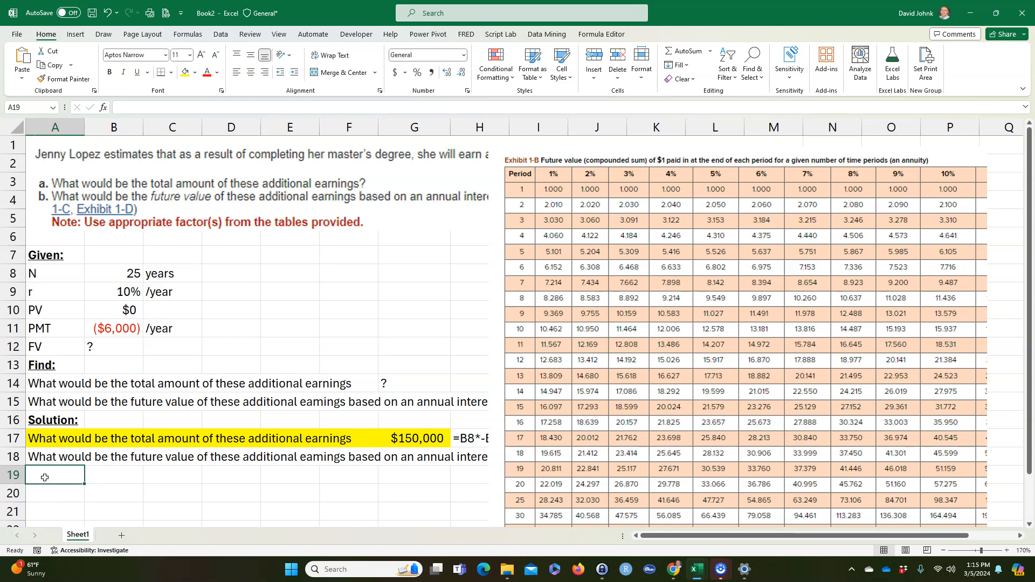
{"action": "type", "text": "FV factor"}
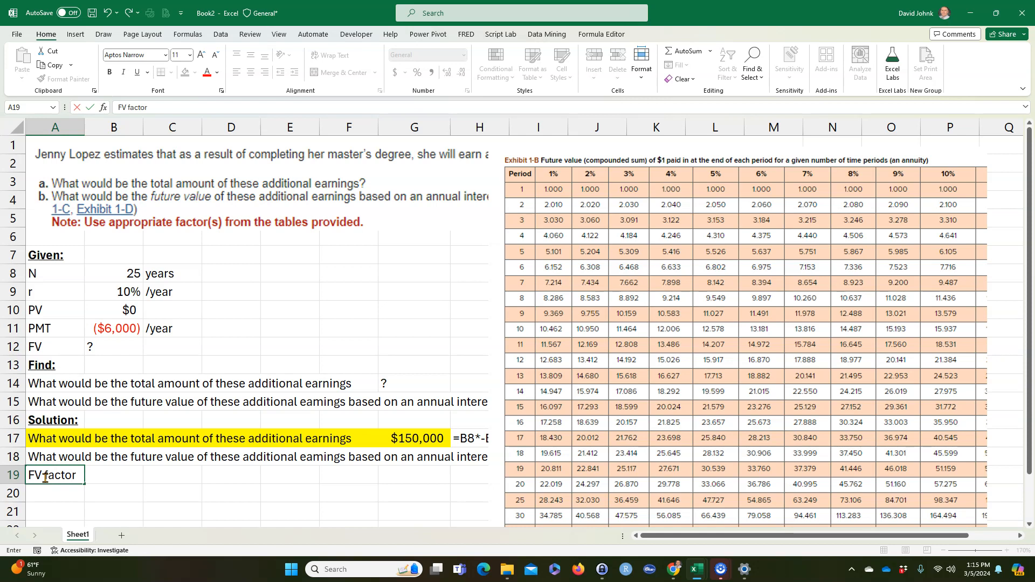
{"action": "key", "text": "Tab"}
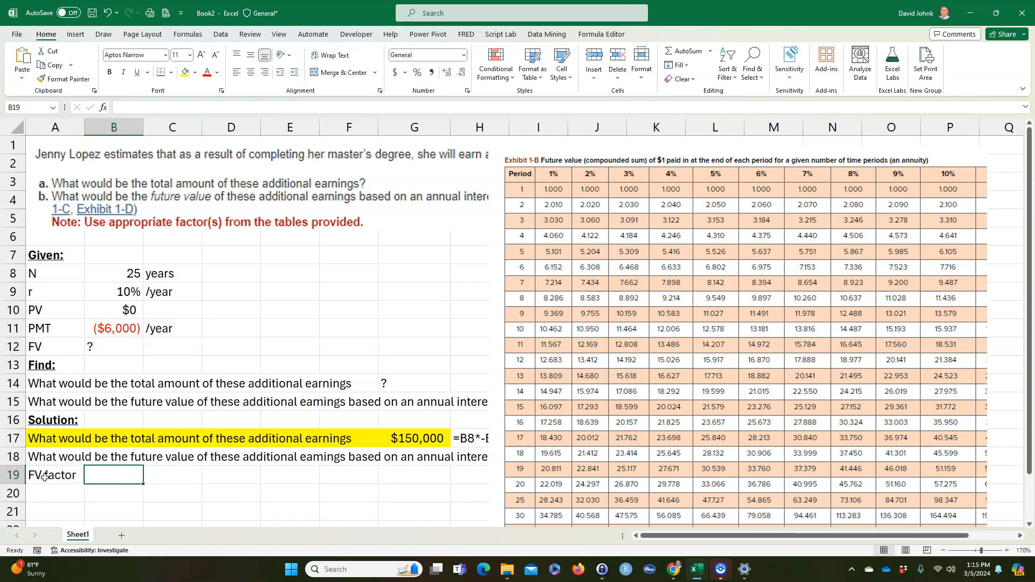
{"action": "type", "text": "98"}
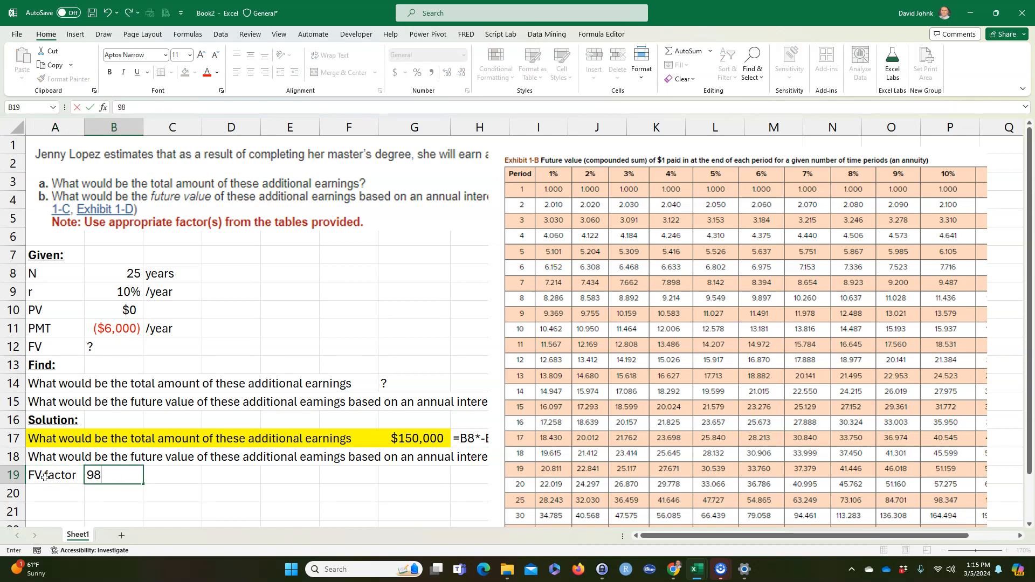
{"action": "type", "text": ".347"}
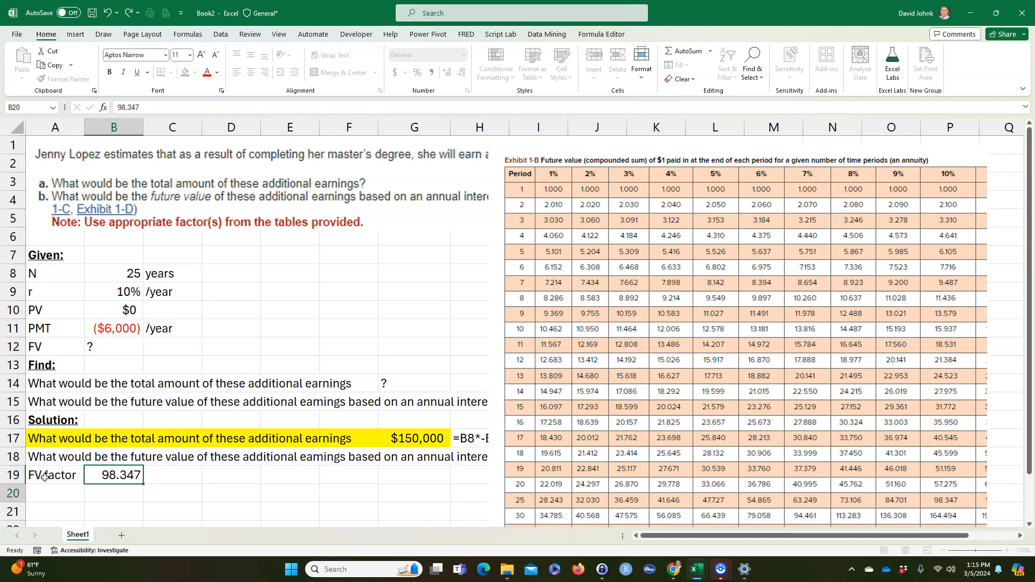
{"action": "key", "text": "Return"}
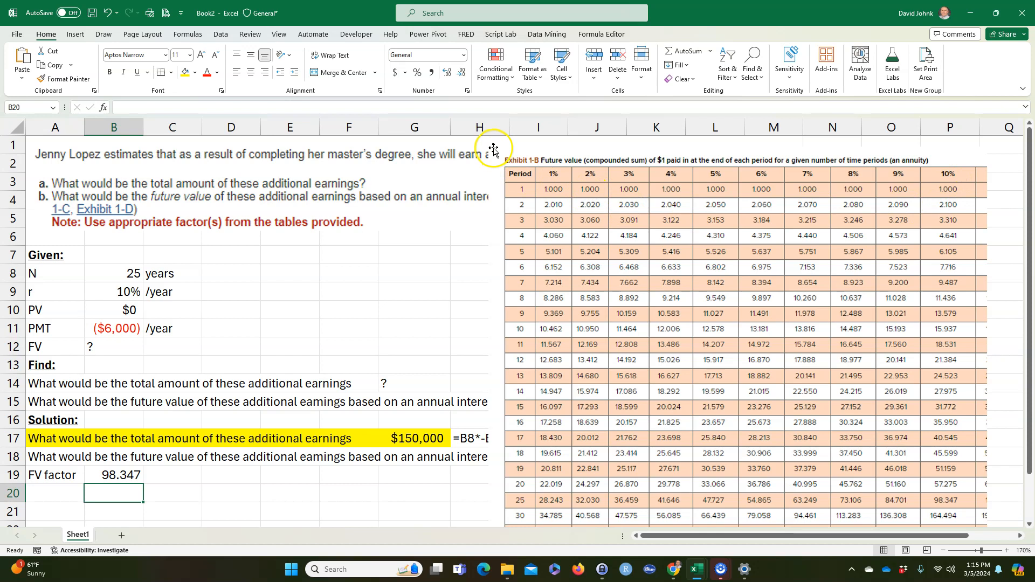
- Delete the Exhibit 1-B table picture and move the FV factor label and value from A19:B19 to M18:N18
{"action": "left_click", "coordinate": [518, 149]}
{"action": "key", "text": "Delete"}
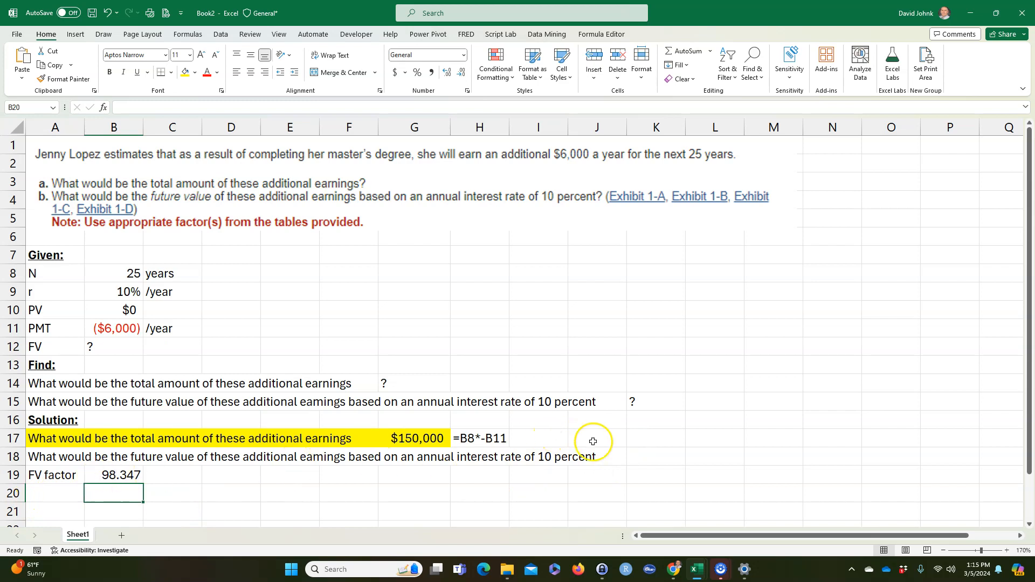
{"action": "left_click_drag", "start_coordinate": [64, 474], "coordinate": [772, 456]}
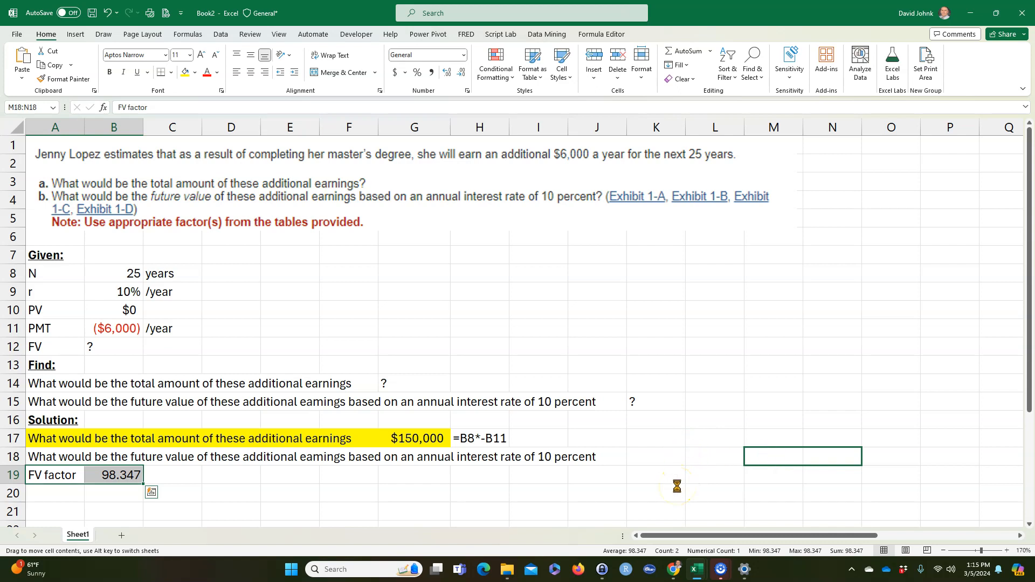
{"action": "left_click", "coordinate": [659, 483]}
- Compute the future value in K18 from the payment and the table factor with =-B11*N18
{"action": "left_click", "coordinate": [649, 454]}
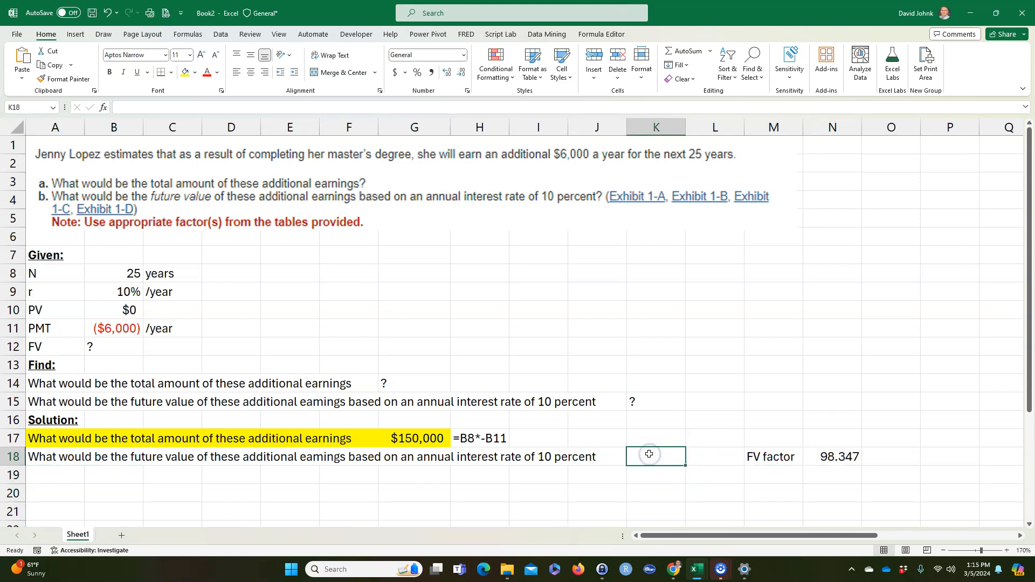
{"action": "type", "text": "="}
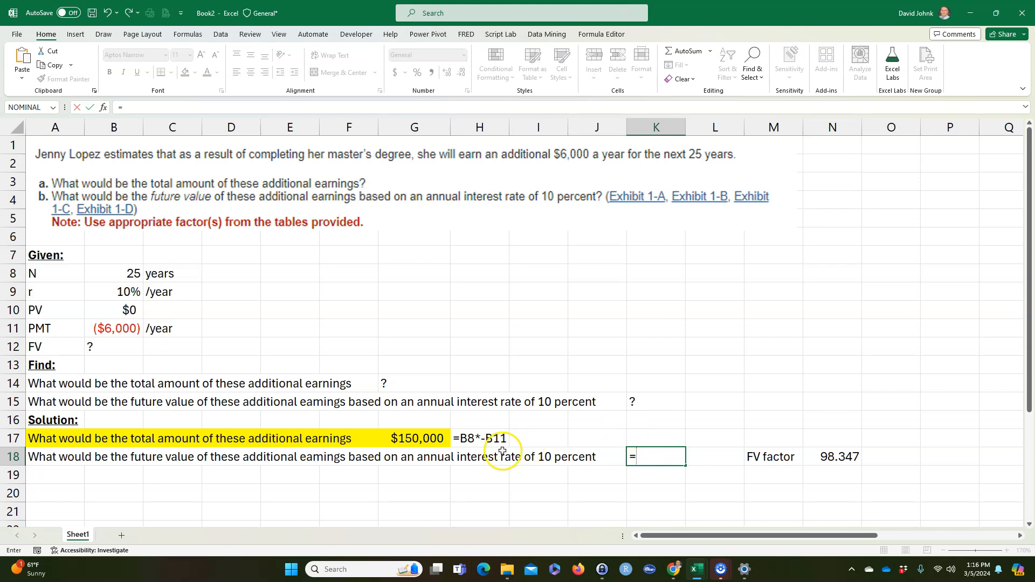
{"action": "type", "text": "="}
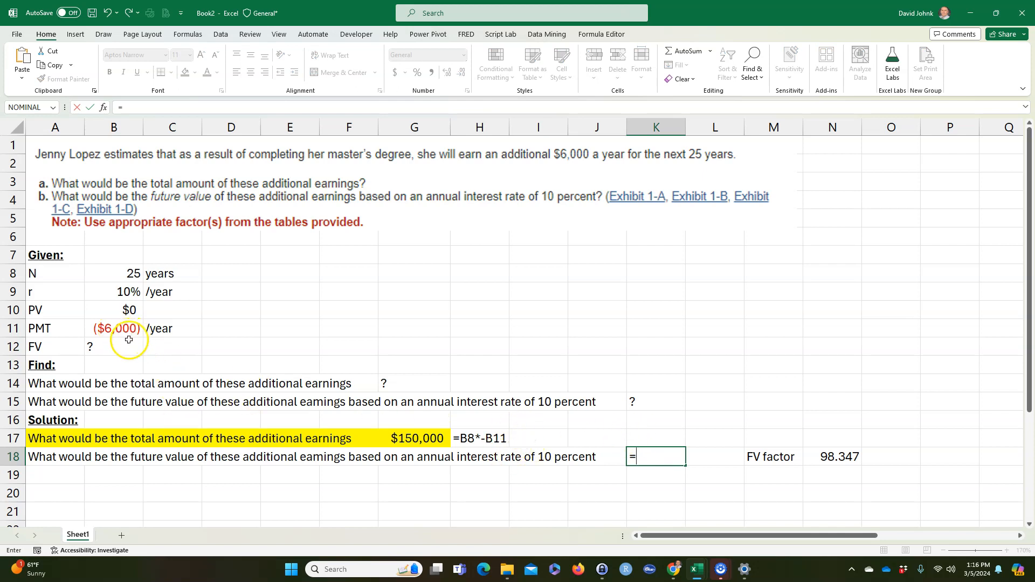
{"action": "left_click", "coordinate": [107, 330]}
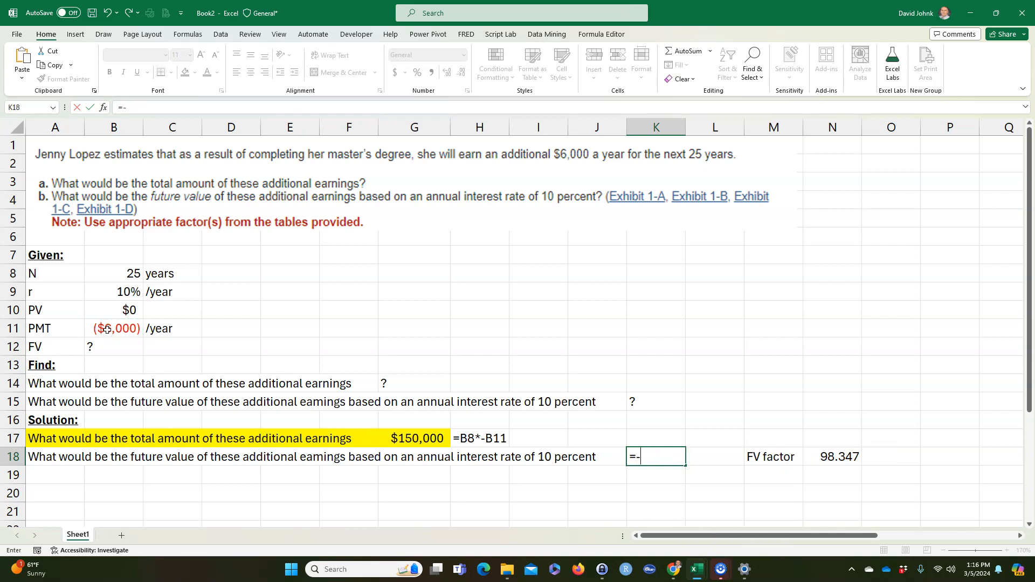
{"action": "key", "text": "Return"}
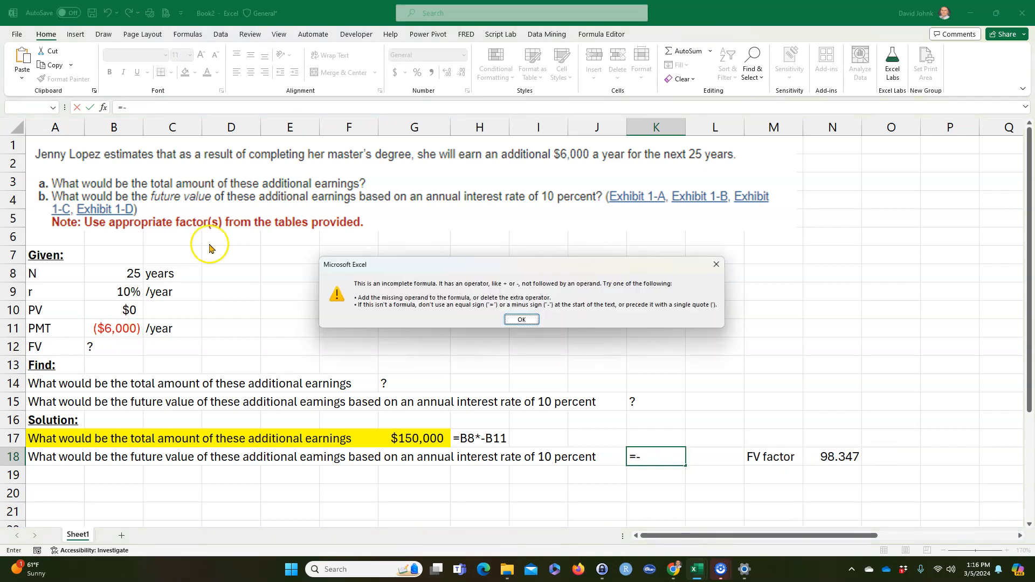
{"action": "left_click", "coordinate": [521, 320]}
{"action": "left_click", "coordinate": [118, 328]}
{"action": "type", "text": "*"}
{"action": "left_click", "coordinate": [835, 458]}
{"action": "key", "text": "Return"}
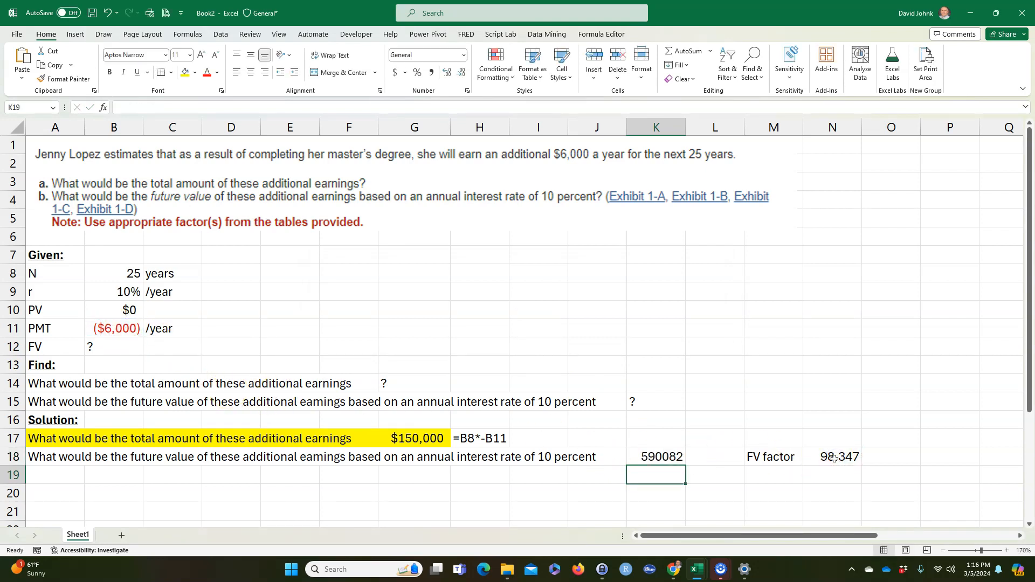
- Copy G17's currency format and yellow fill to K18 and widen column K to fit the result
{"action": "left_click", "coordinate": [661, 456]}
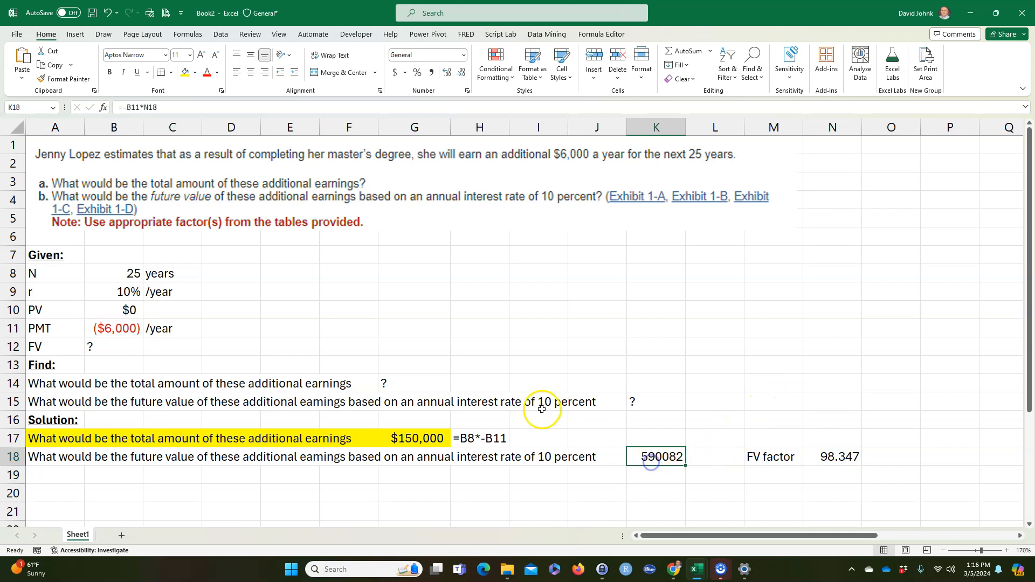
{"action": "left_click", "coordinate": [426, 441]}
{"action": "left_click", "coordinate": [55, 79]}
{"action": "left_click", "coordinate": [665, 455]}
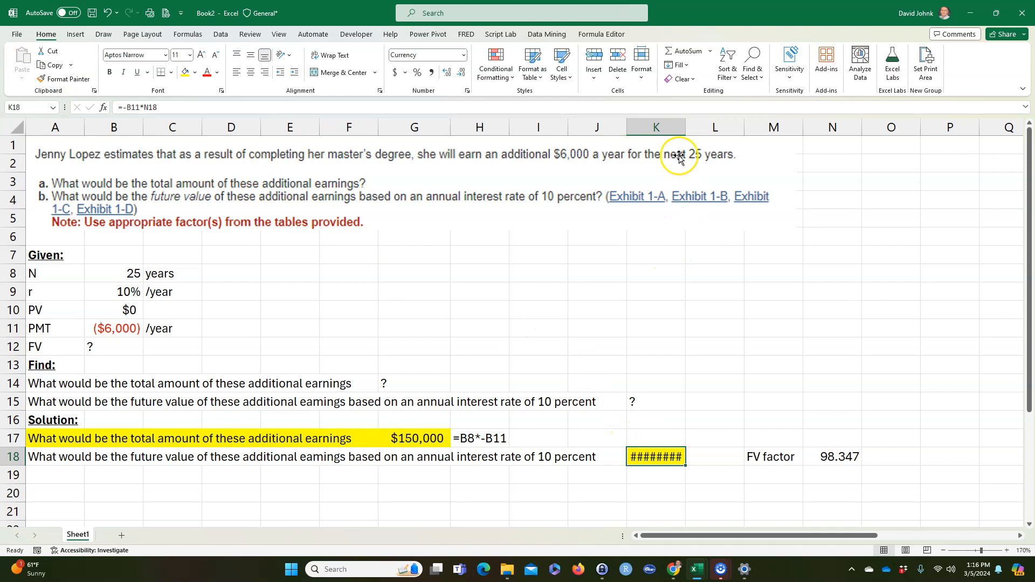
{"action": "double_click", "coordinate": [685, 126]}
- Highlight question b's text in A18:J18 with yellow fill
{"action": "left_click", "coordinate": [615, 473]}
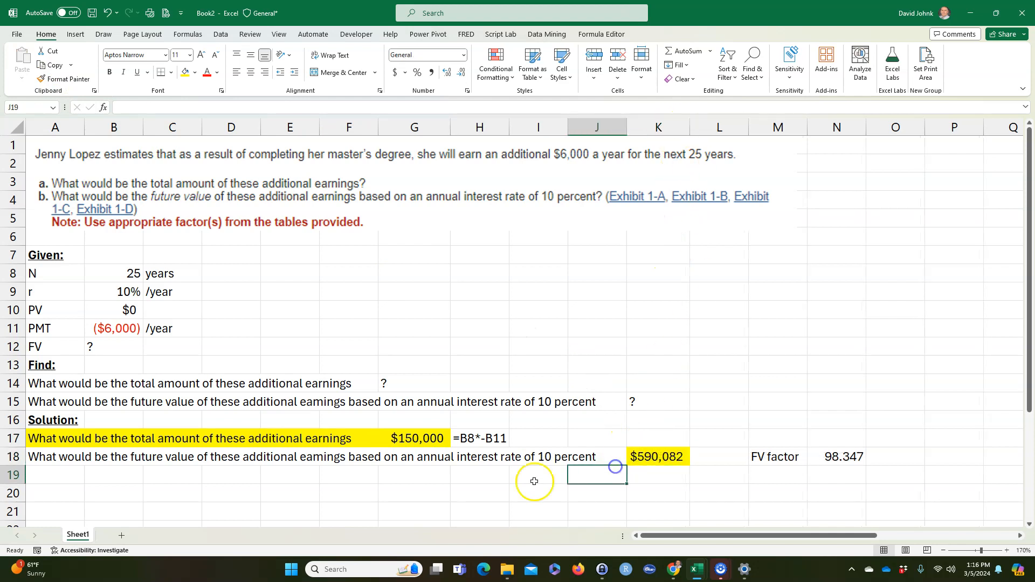
{"action": "left_click", "coordinate": [33, 457]}
{"action": "left_click_drag", "start_coordinate": [33, 456], "coordinate": [609, 457]}
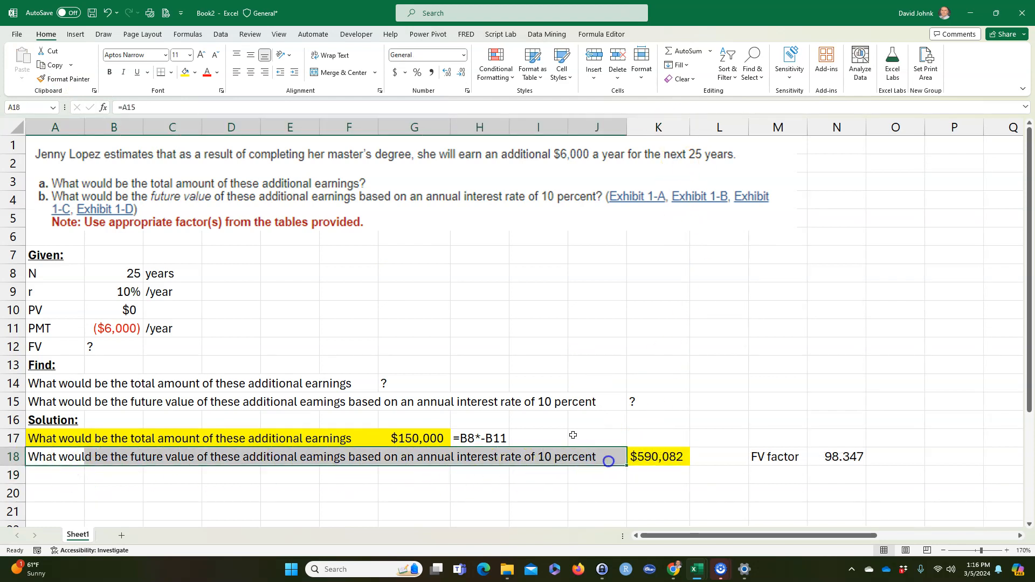
{"action": "left_click", "coordinate": [185, 72]}
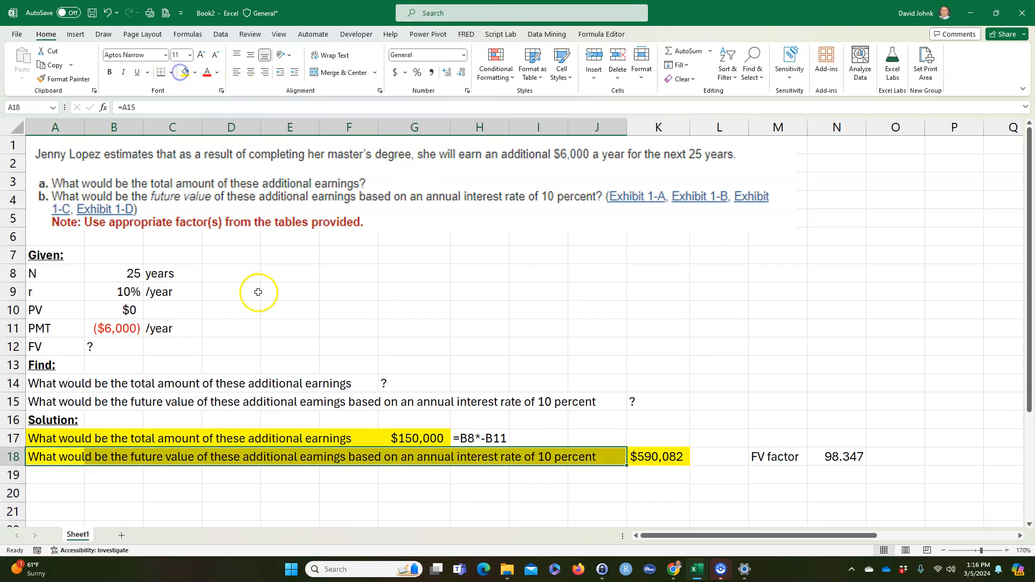
{"action": "left_click", "coordinate": [329, 492]}
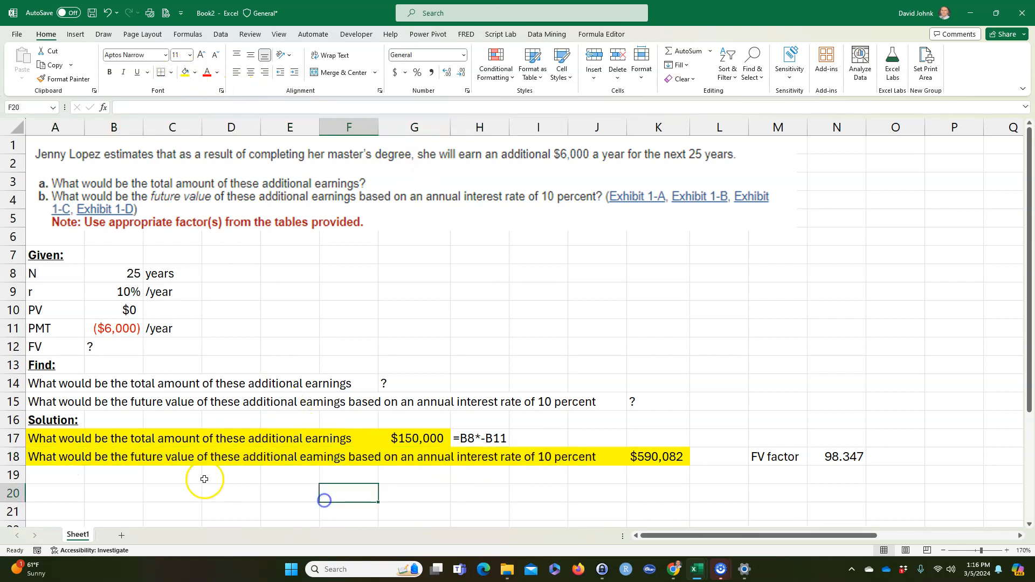
- Repeat question b's text in cell A19 by linking it with the formula =A15
{"action": "left_click", "coordinate": [51, 456]}
{"action": "left_click", "coordinate": [50, 473]}
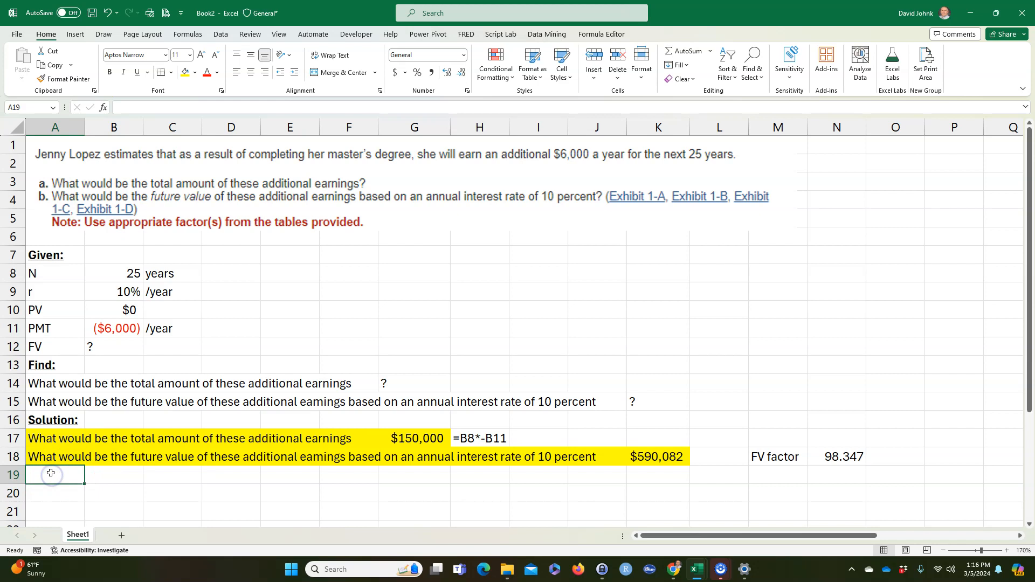
{"action": "type", "text": "="}
{"action": "left_click", "coordinate": [53, 404]}
{"action": "key", "text": "Return"}
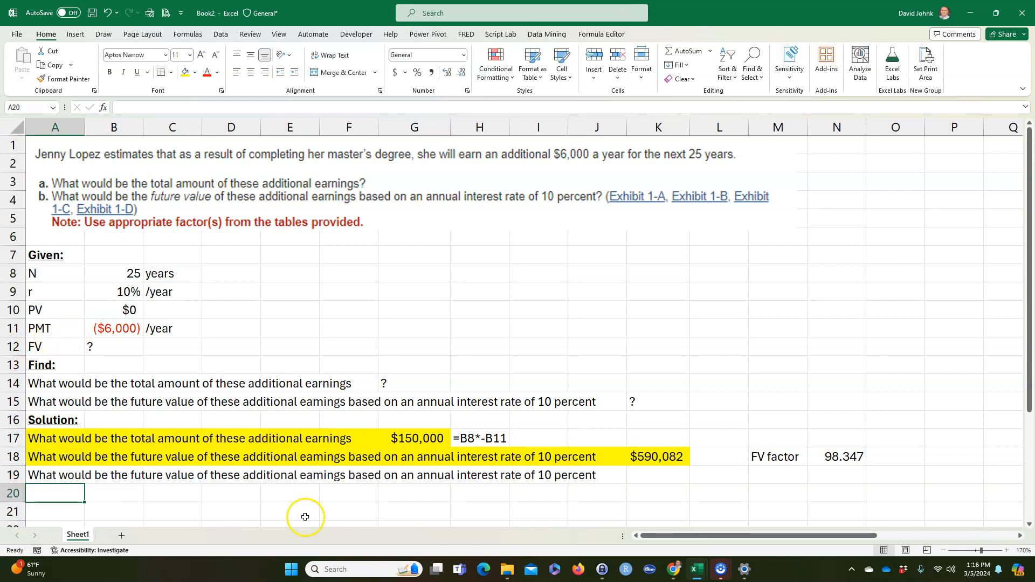
- Calculate the future value in K19 with the formula =FV(B9,B8,B11,B10)
{"action": "left_click", "coordinate": [654, 474]}
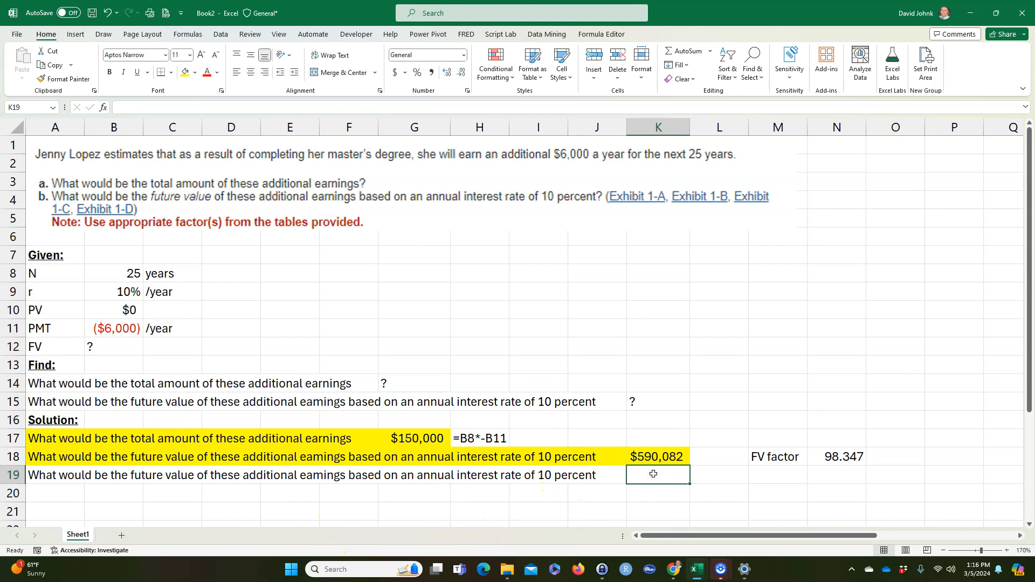
{"action": "type", "text": "=FV("}
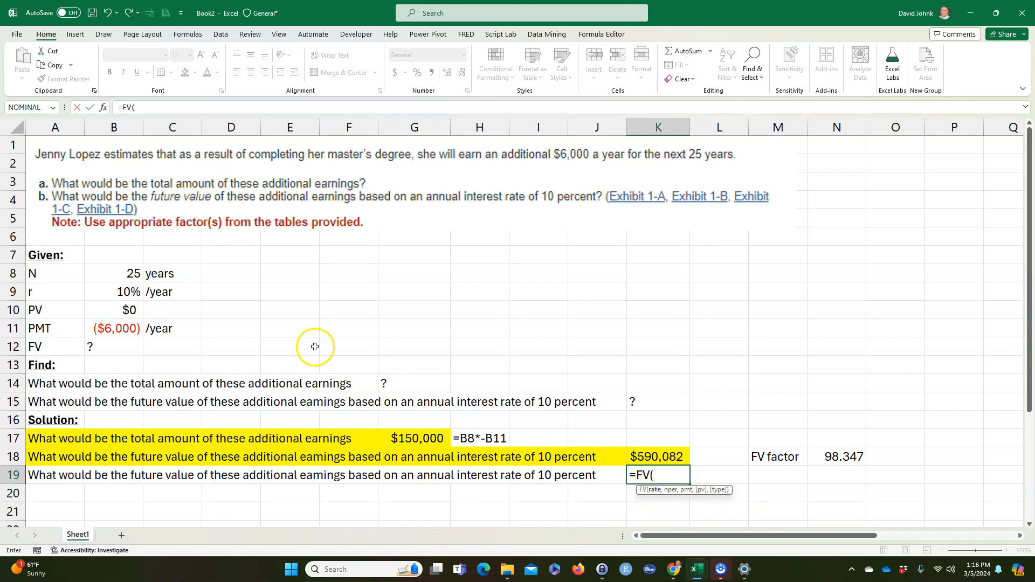
{"action": "left_click", "coordinate": [117, 291]}
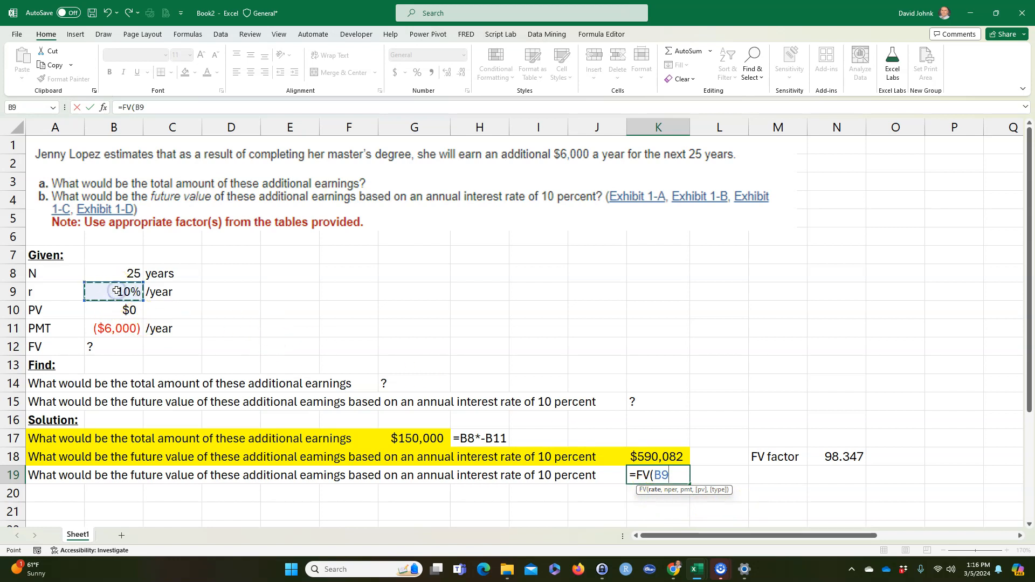
{"action": "type", "text": ","}
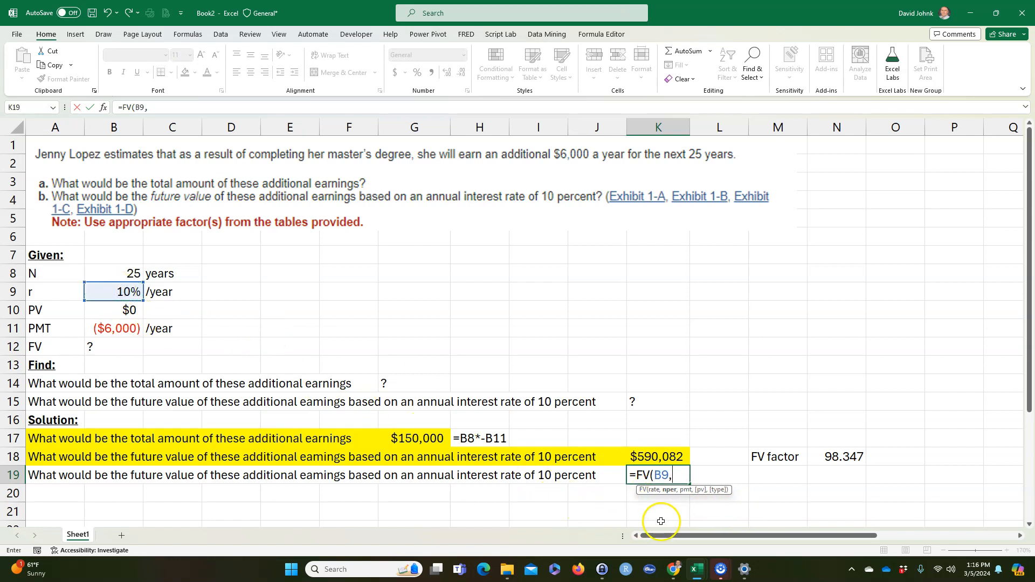
{"action": "left_click", "coordinate": [116, 274]}
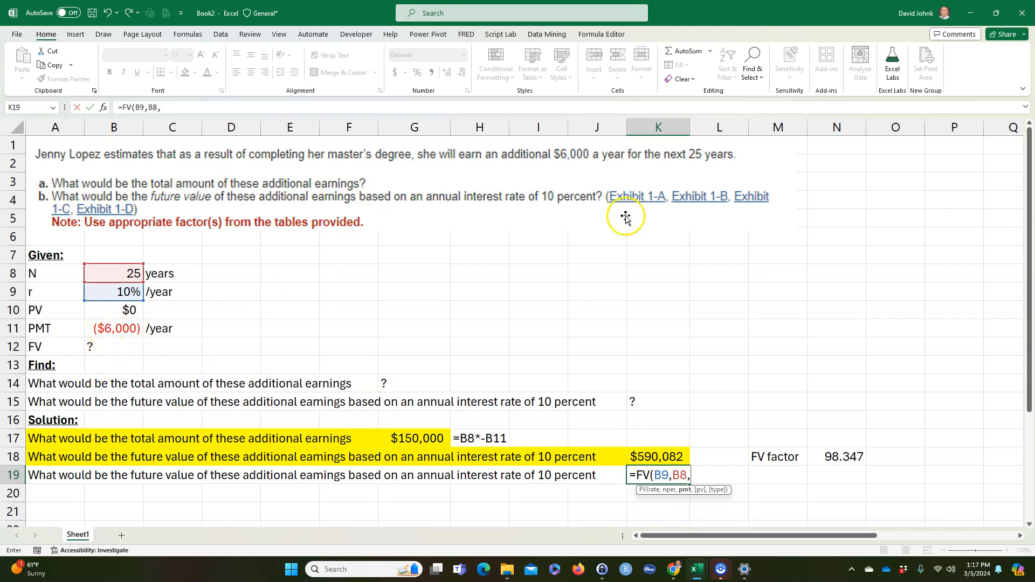
{"action": "left_click", "coordinate": [115, 330]}
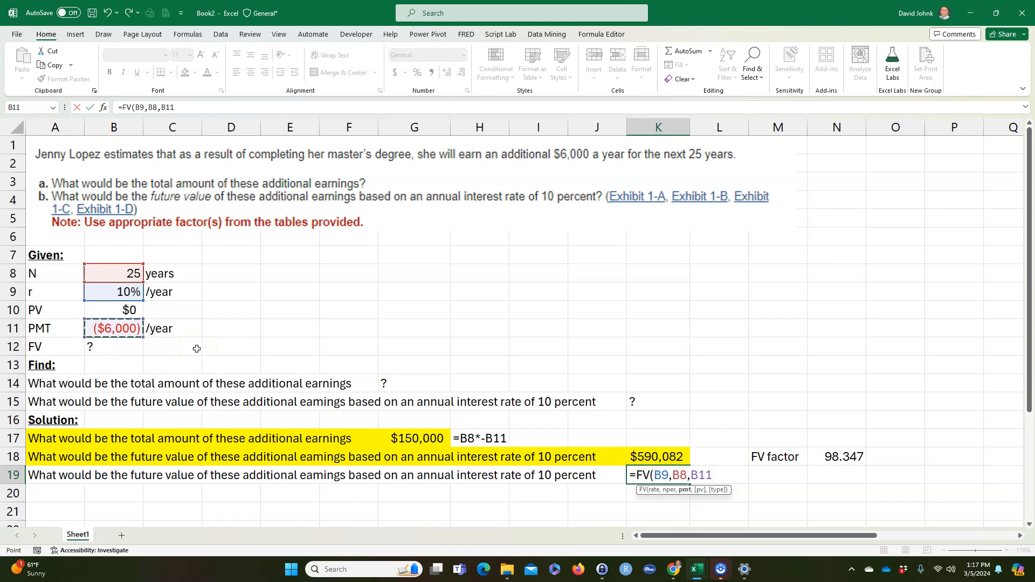
{"action": "type", "text": ","}
{"action": "left_click", "coordinate": [112, 310]}
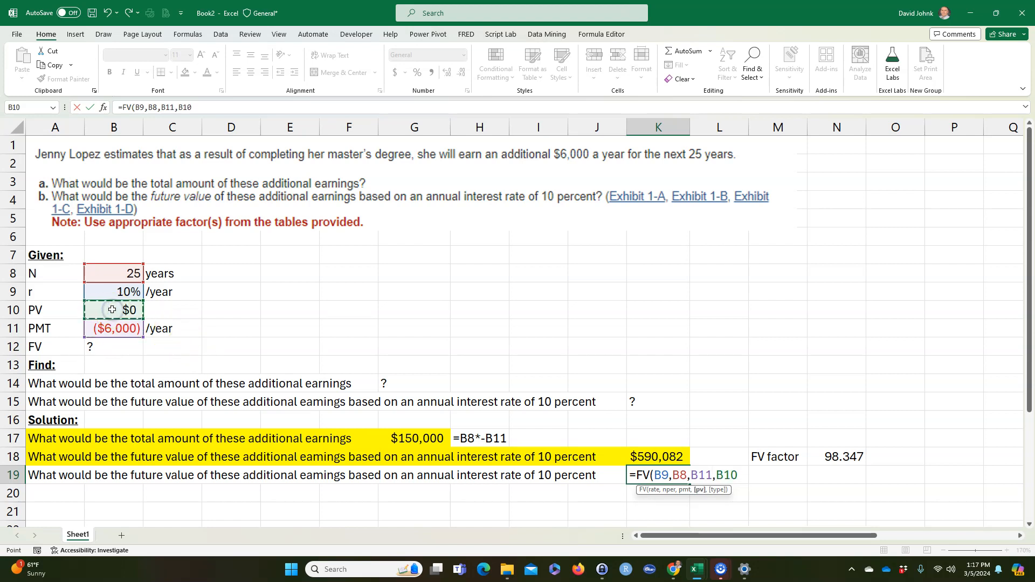
{"action": "key", "text": "Return"}
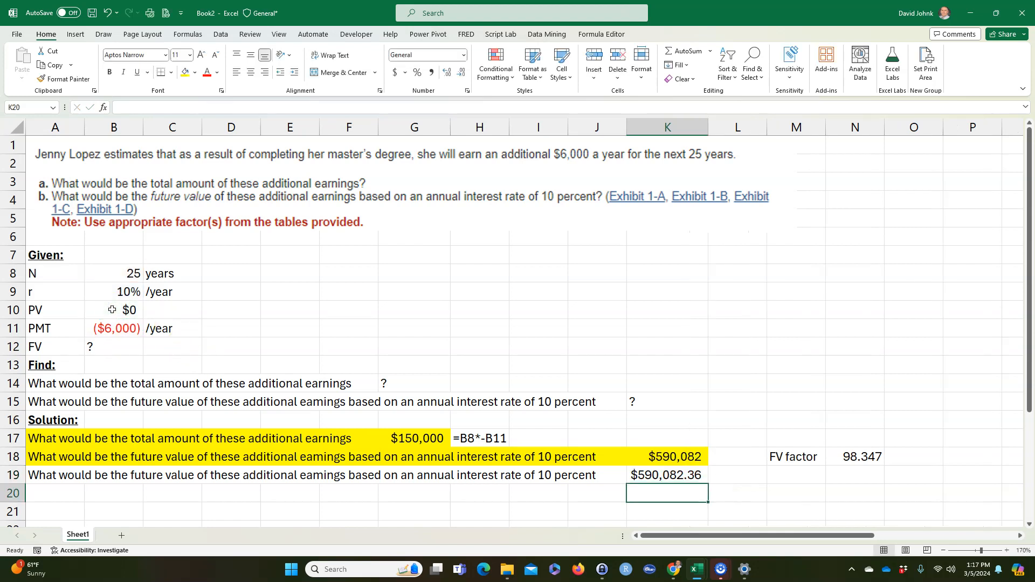
- Highlight the repeated question b text and its FV result in A19:K19 with yellow fill
{"action": "left_click_drag", "start_coordinate": [44, 478], "coordinate": [637, 480]}
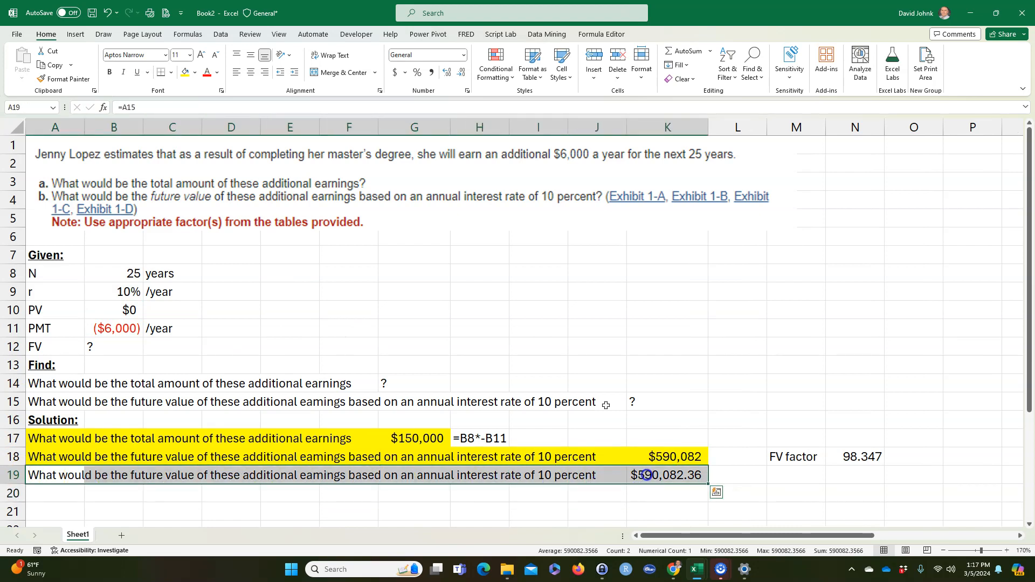
{"action": "left_click", "coordinate": [184, 76]}
{"action": "left_click", "coordinate": [514, 509]}
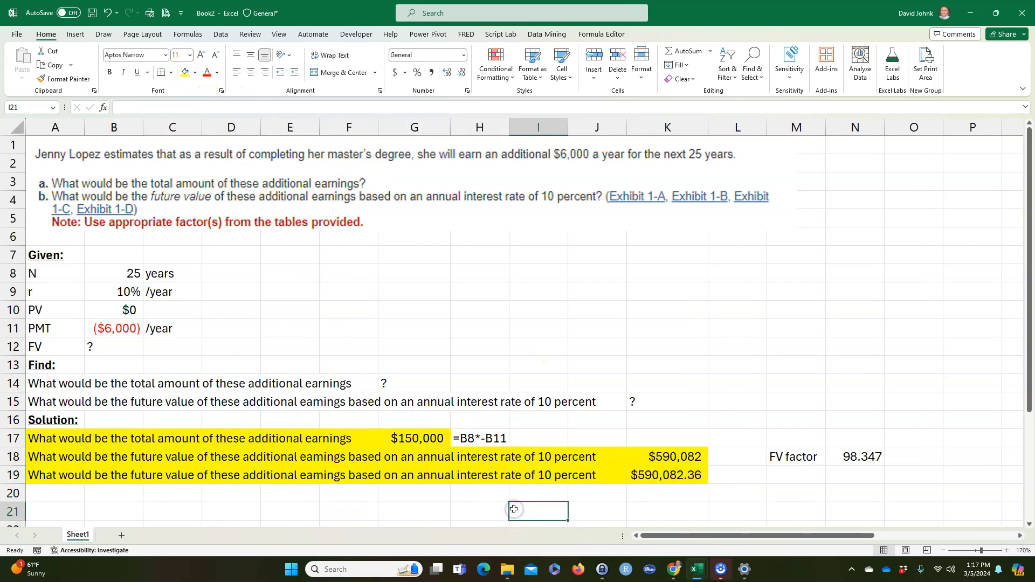
- Shift the FV factor label and value to N18:O18 and copy H17's FORMULATEXT formula to L18:L19
{"action": "left_click", "coordinate": [722, 457]}
{"action": "left_click", "coordinate": [482, 438]}
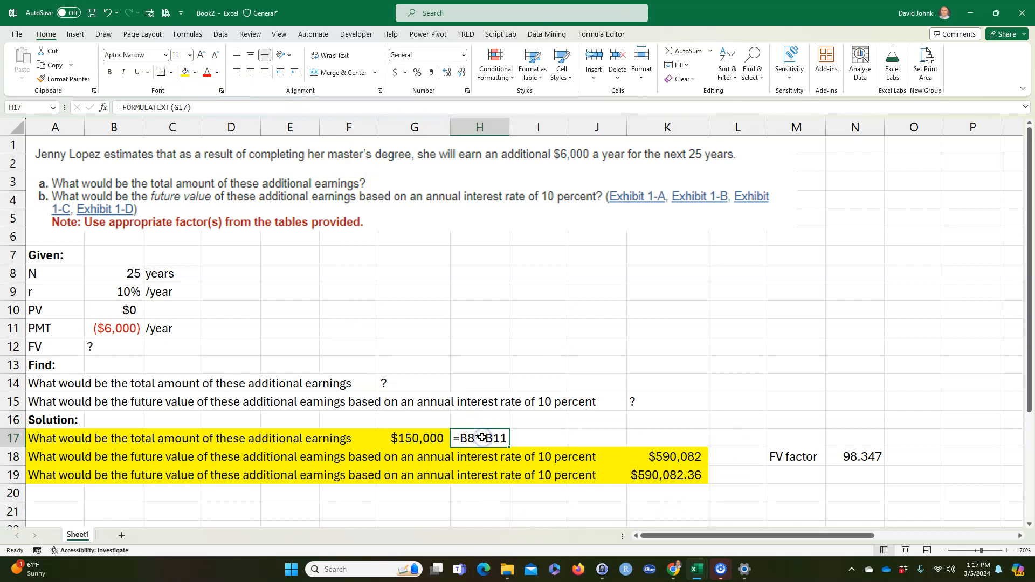
{"action": "key", "text": "ctrl+c"}
{"action": "left_click_drag", "start_coordinate": [738, 457], "coordinate": [889, 464]}
{"action": "key", "text": "ctrl+v"}
{"action": "left_click", "coordinate": [740, 513]}
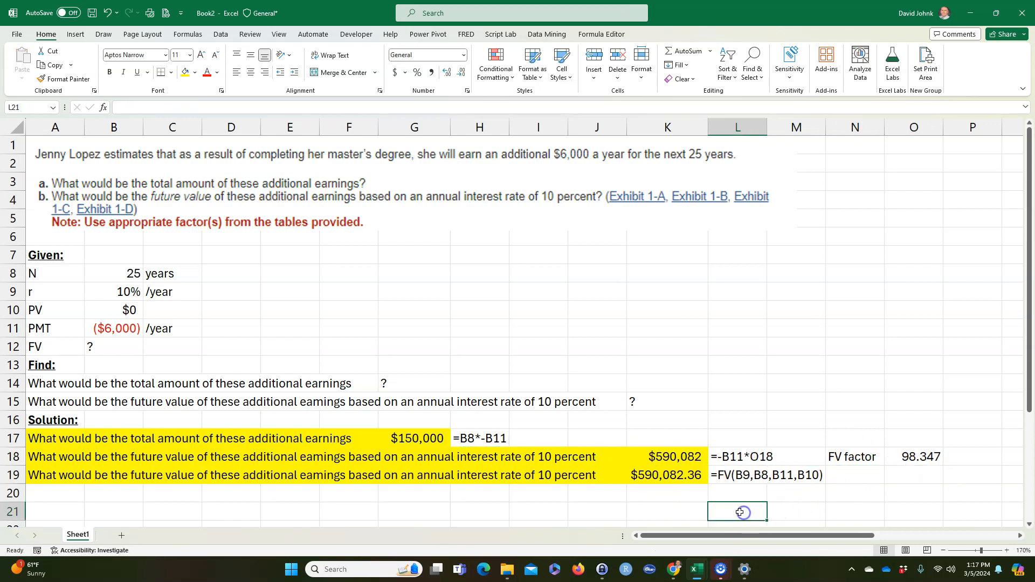
- Repeat question b's text in cell A20 by linking it with the formula =A15
{"action": "scroll", "coordinate": [254, 499], "scroll_direction": "down", "scroll_amount": 1}
{"action": "left_click", "coordinate": [45, 470]}
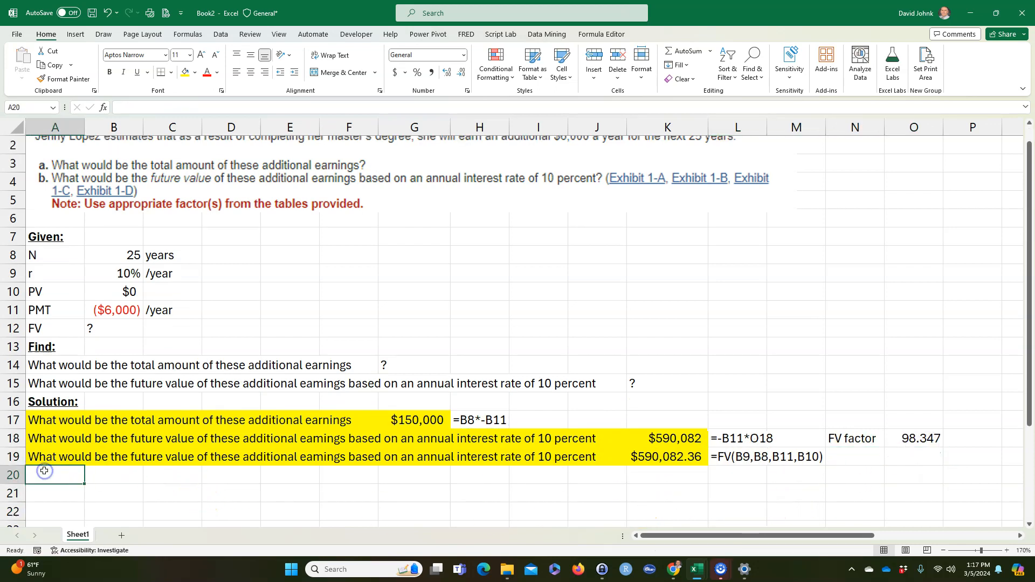
{"action": "type", "text": "="}
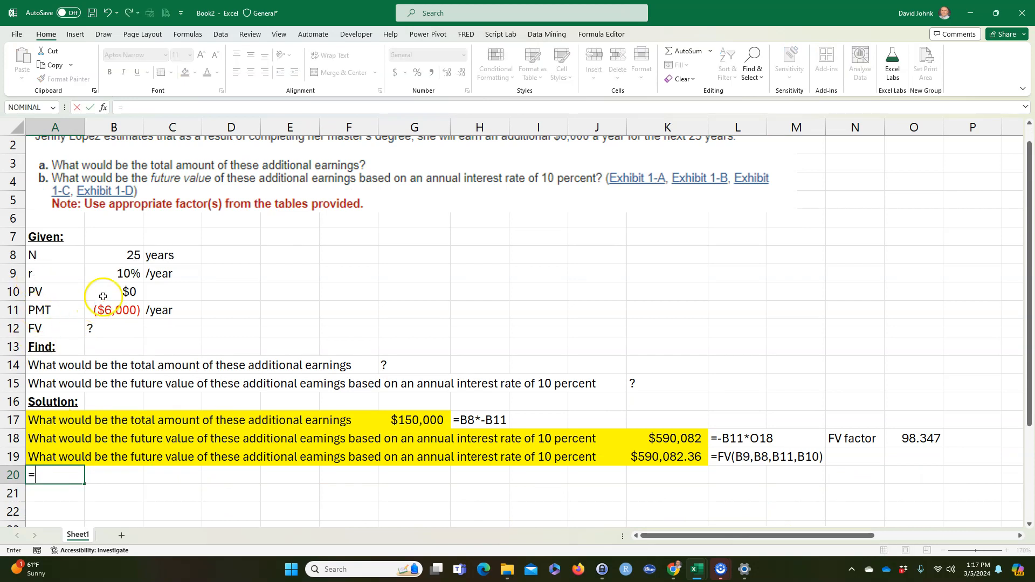
{"action": "scroll", "coordinate": [105, 323], "scroll_direction": "up", "scroll_amount": 1}
{"action": "left_click", "coordinate": [35, 402]}
{"action": "key", "text": "Return"}
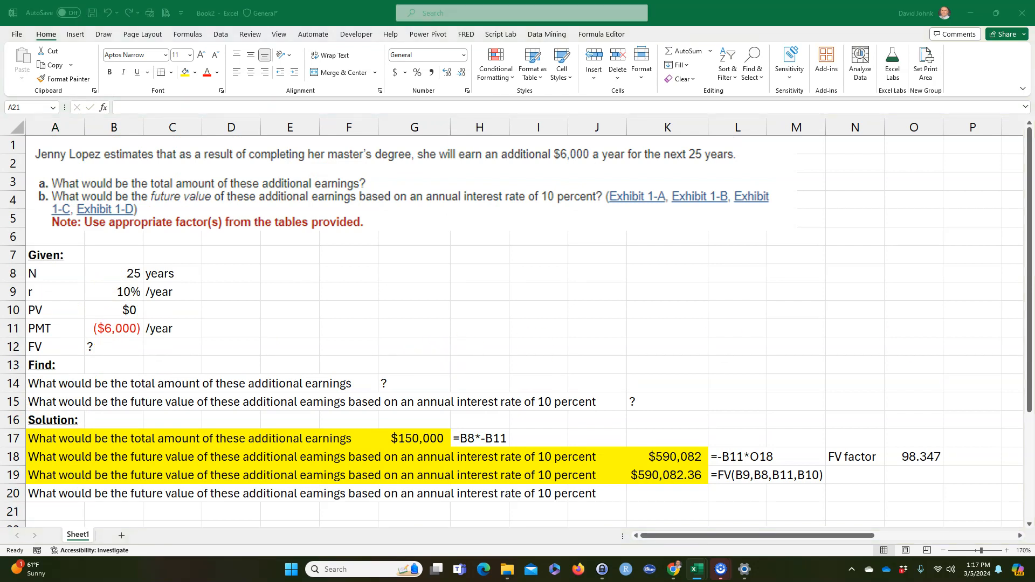
{"action": "key", "text": "ctrl+c"}
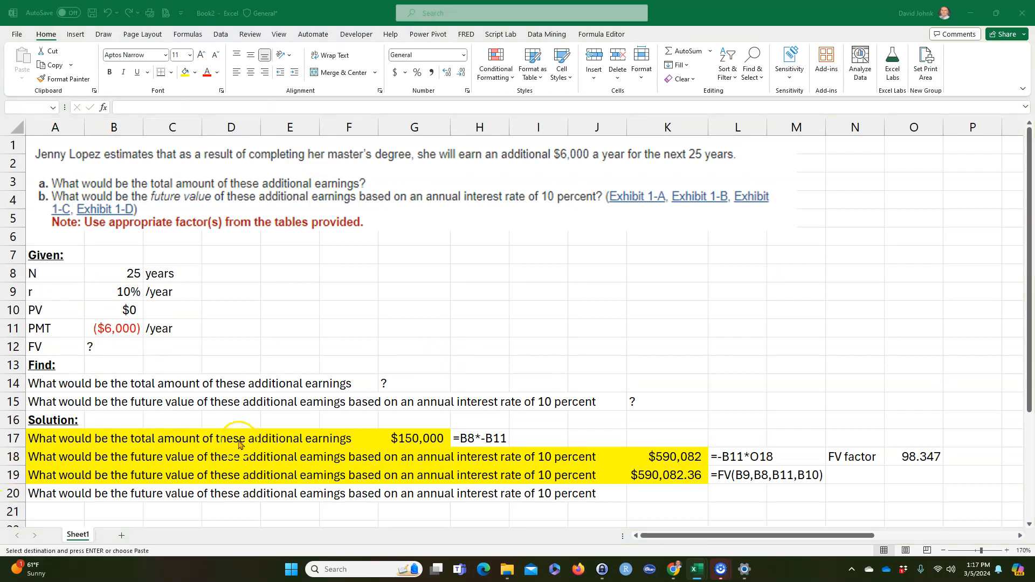
{"action": "left_click", "coordinate": [845, 493]}
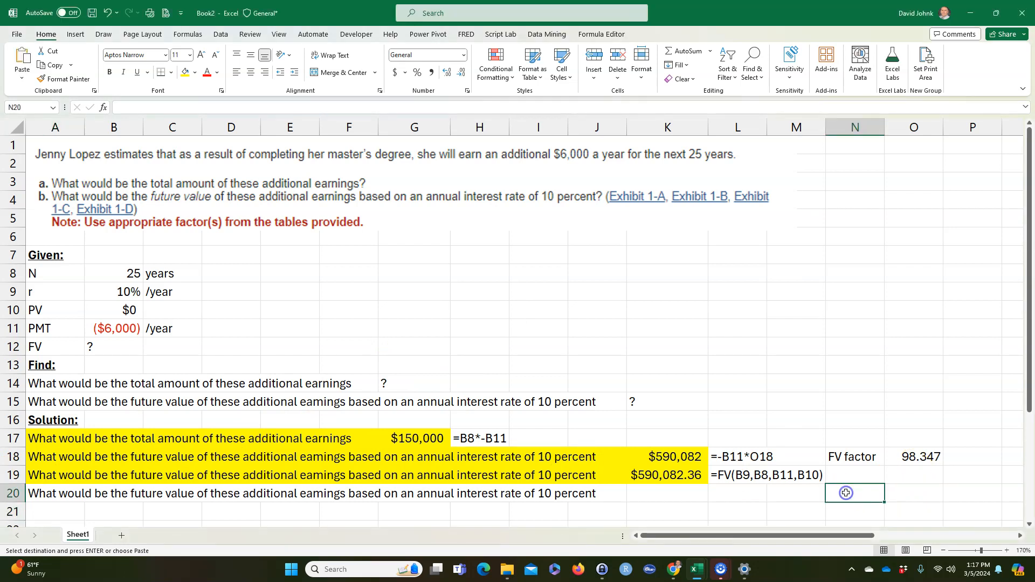
{"action": "key", "text": "ctrl+v"}
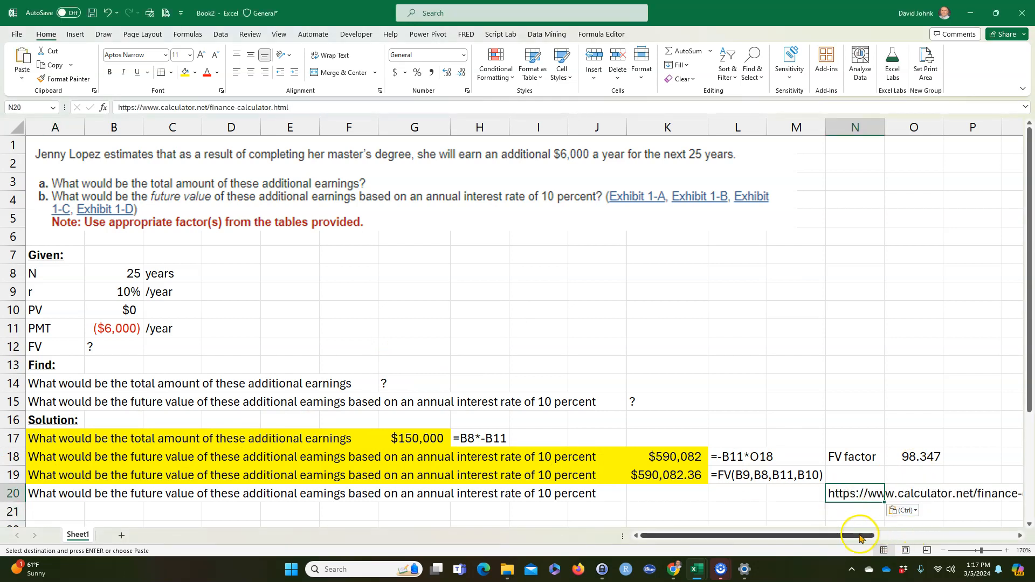
- Copy the full web address text from within cell N20
{"action": "left_click_drag", "start_coordinate": [858, 535], "coordinate": [897, 535]}
{"action": "left_click_drag", "start_coordinate": [300, 108], "coordinate": [106, 108]}
{"action": "right_click", "coordinate": [139, 110]}
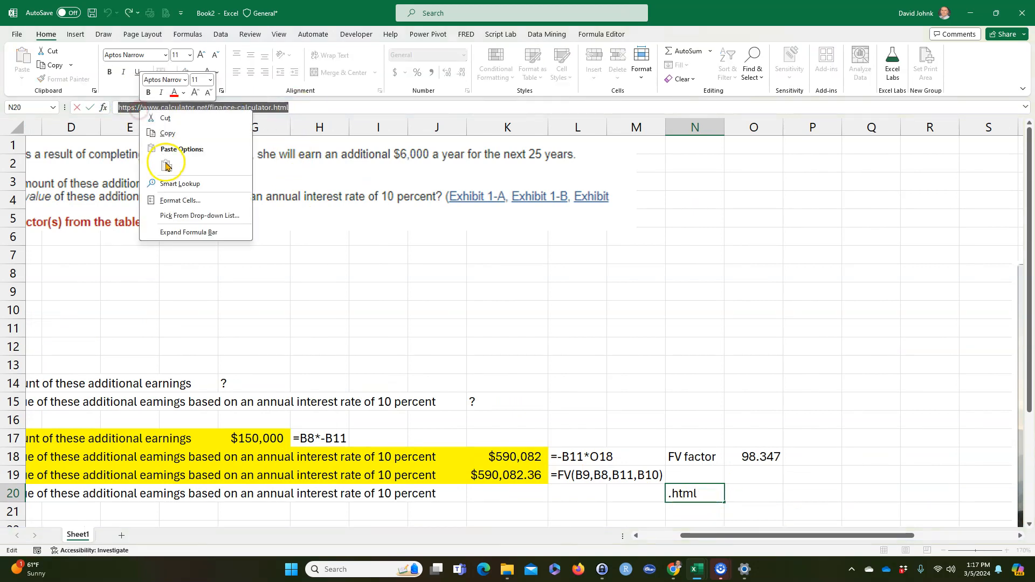
{"action": "left_click", "coordinate": [167, 133]}
- Switch to Chrome and load the copied address in the existing Finance Calculator browser tab
{"action": "key", "text": "alt+Tab"}
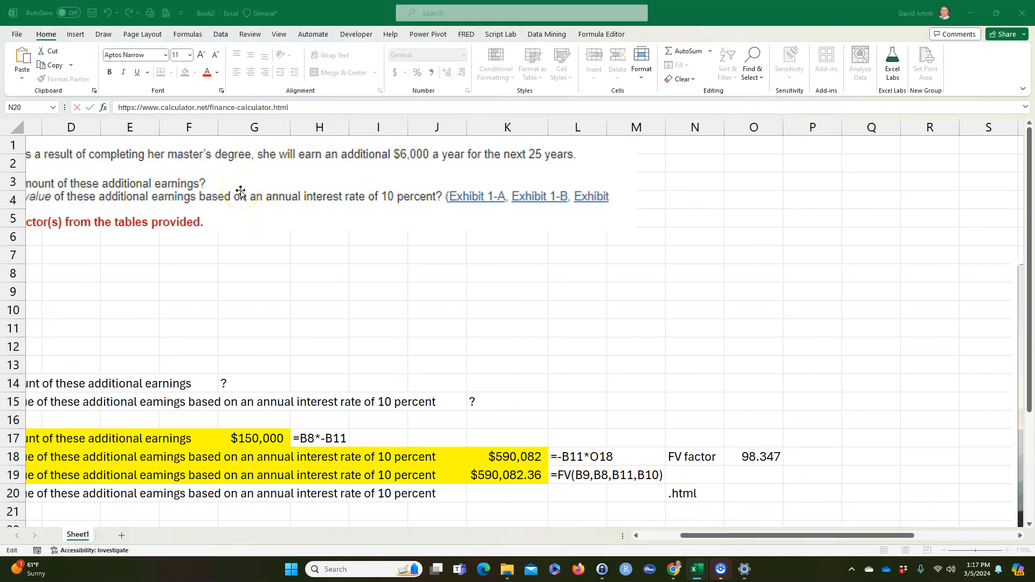
{"action": "key", "text": "Tab"}
{"action": "key", "text": "Tab"}
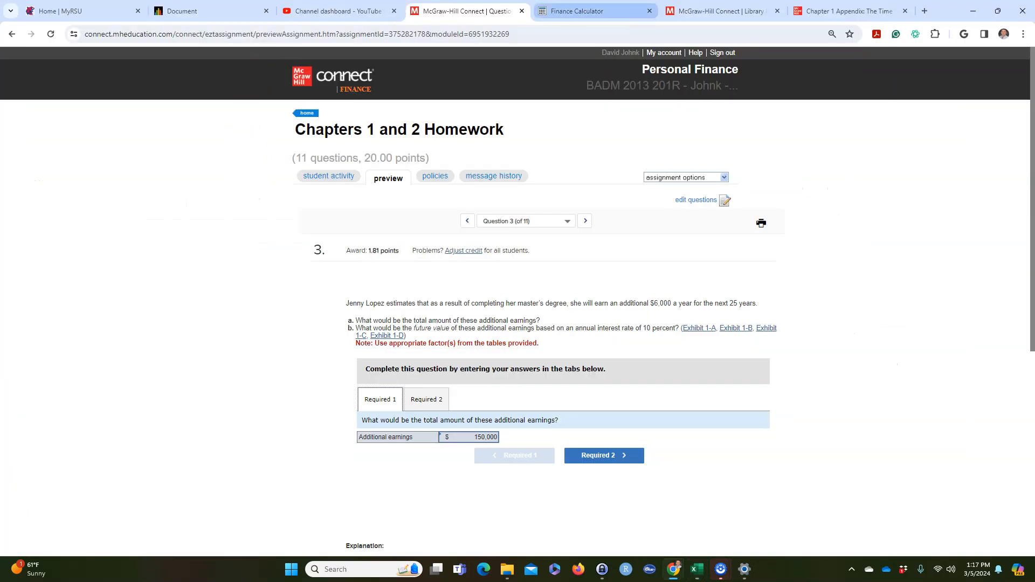
{"action": "left_click", "coordinate": [635, 12]}
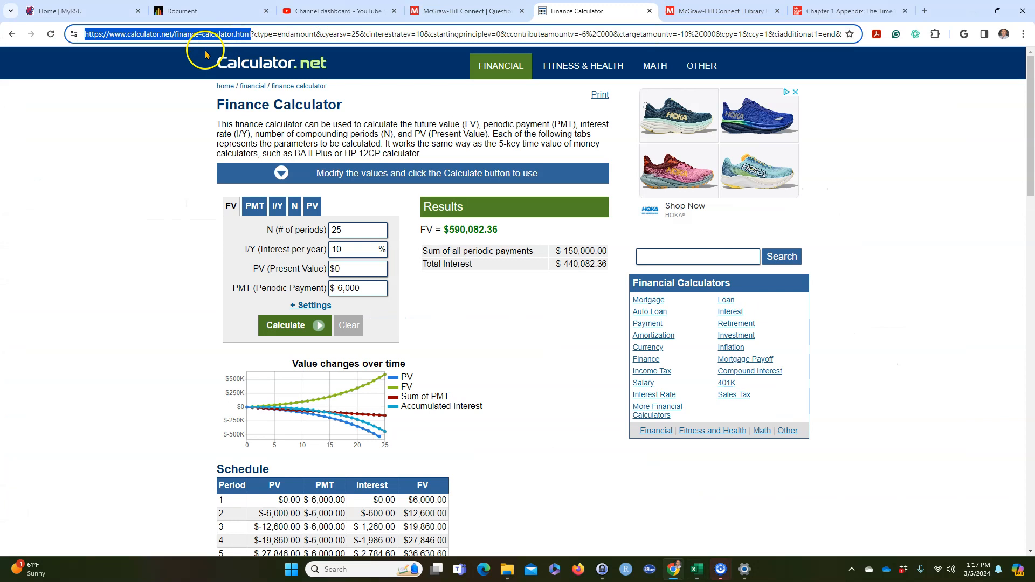
{"action": "left_click", "coordinate": [59, 110]}
{"action": "left_click", "coordinate": [120, 34]}
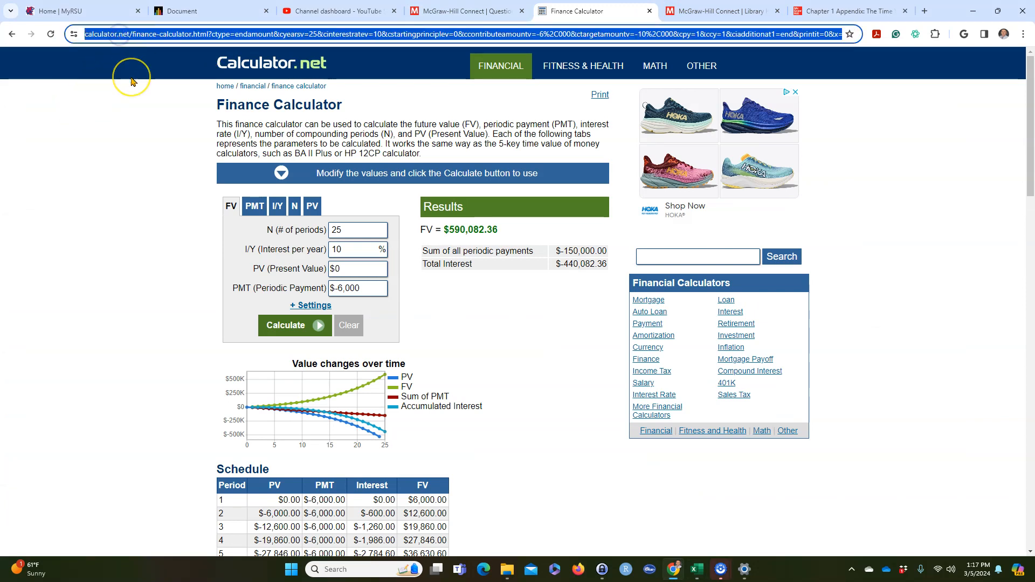
{"action": "key", "text": "ctrl+v"}
{"action": "key", "text": "Return"}
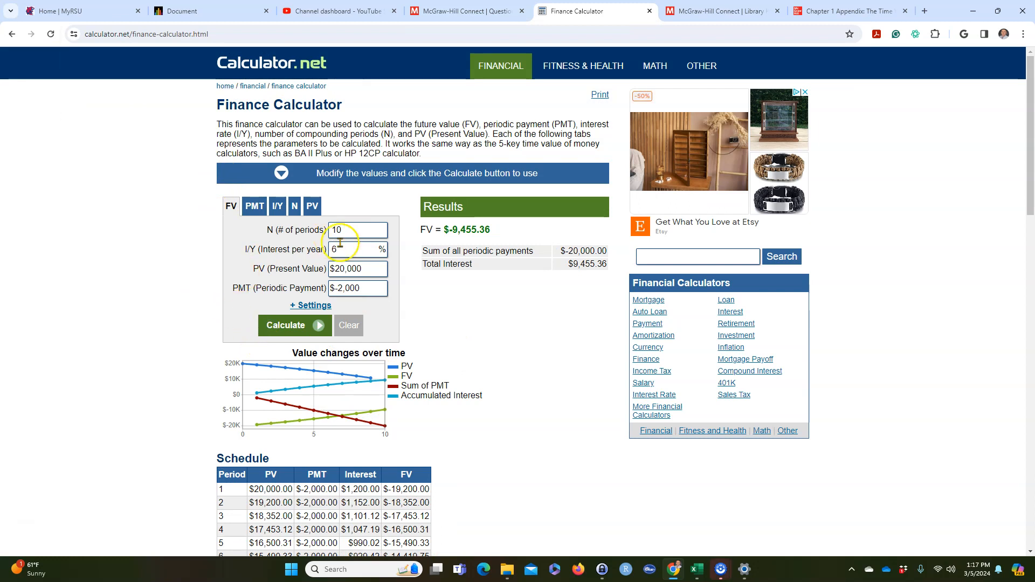
- Look through the finance calculator's PMT, I/Y, N and PV modes, and return to FV mode
{"action": "left_click", "coordinate": [254, 208]}
{"action": "left_click", "coordinate": [231, 208]}
{"action": "left_click", "coordinate": [254, 208]}
{"action": "left_click", "coordinate": [277, 207]}
{"action": "left_click", "coordinate": [295, 207]}
{"action": "left_click", "coordinate": [312, 208]}
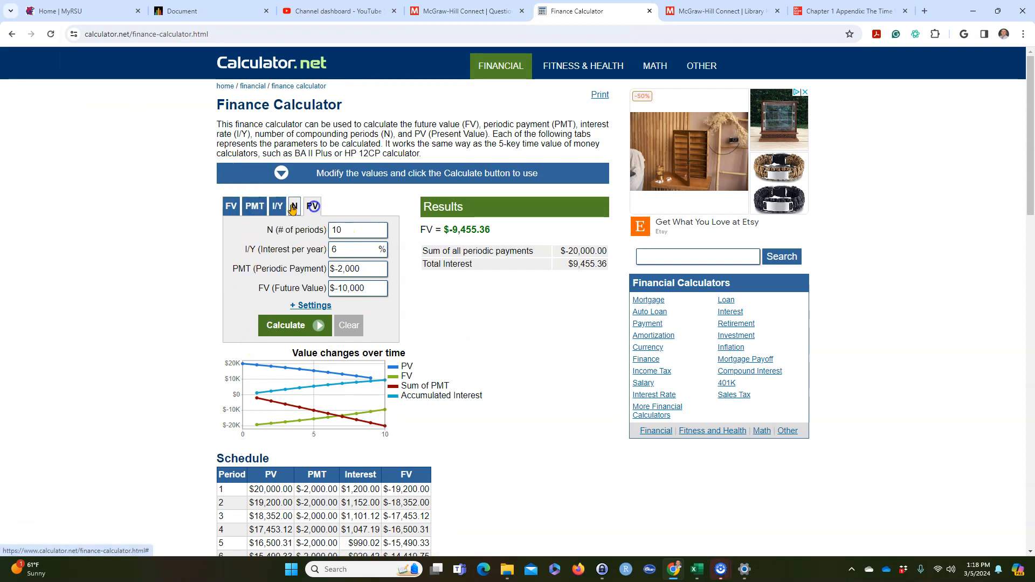
{"action": "left_click", "coordinate": [254, 207]}
{"action": "left_click", "coordinate": [277, 208]}
{"action": "left_click", "coordinate": [296, 208]}
{"action": "left_click", "coordinate": [312, 207]}
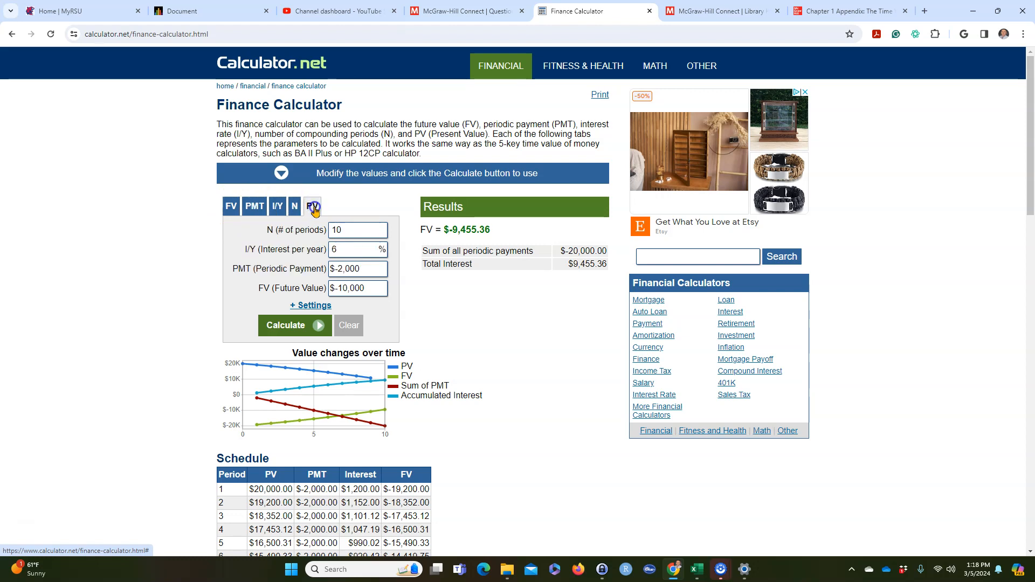
{"action": "left_click", "coordinate": [230, 208]}
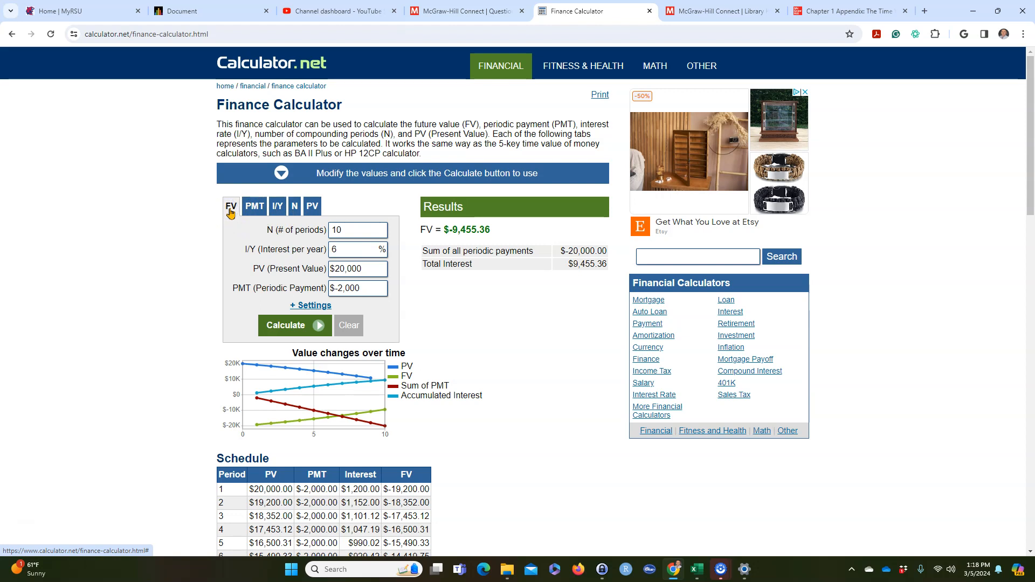
- Calculate the future value online with N 25, I/Y 10%, PV $0 and PMT $-6,000
{"action": "left_click", "coordinate": [310, 236]}
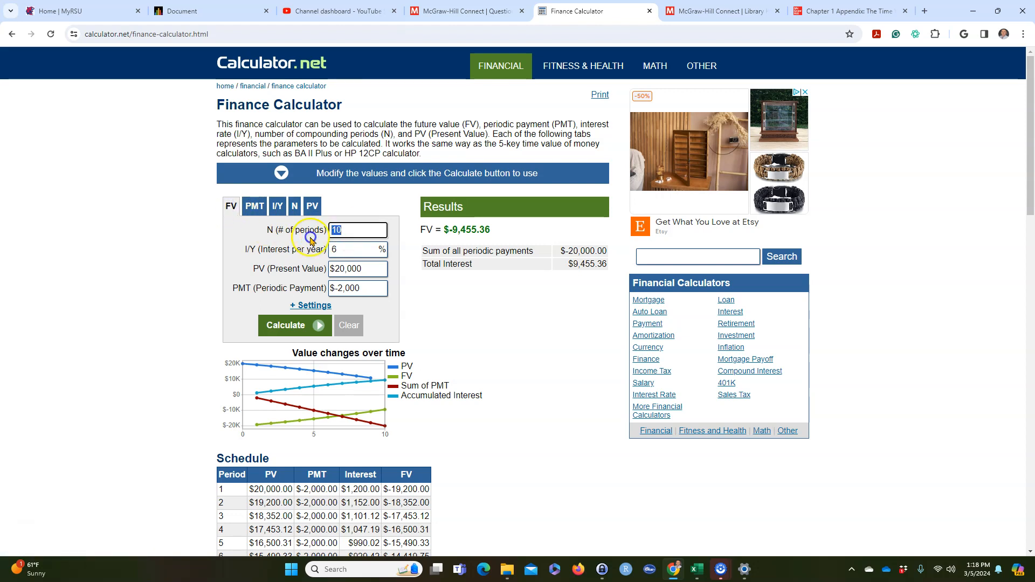
{"action": "type", "text": "25"}
{"action": "left_click", "coordinate": [347, 248]}
{"action": "left_click", "coordinate": [309, 249]}
{"action": "type", "text": "10"}
{"action": "left_click", "coordinate": [327, 271]}
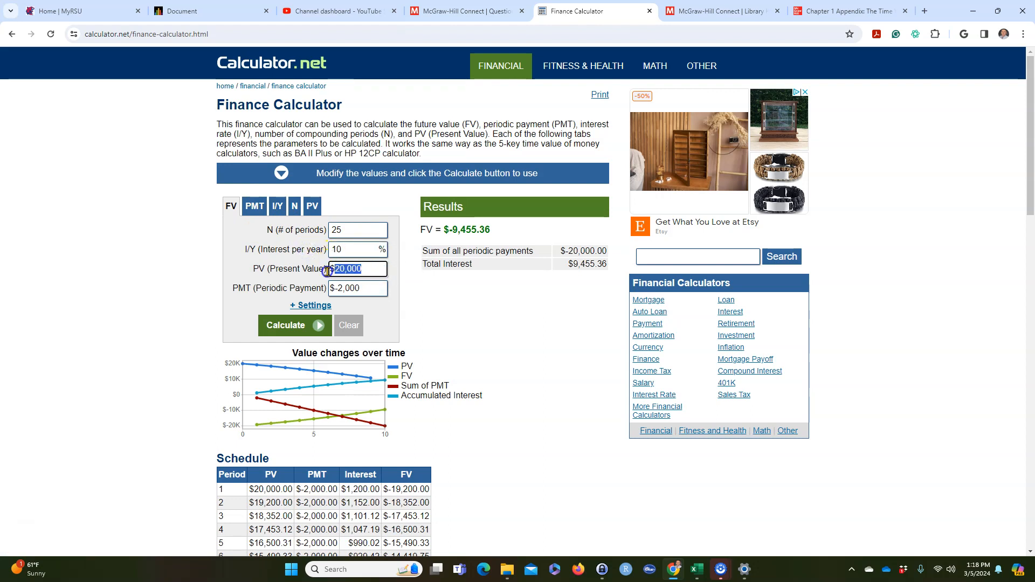
{"action": "type", "text": "0"}
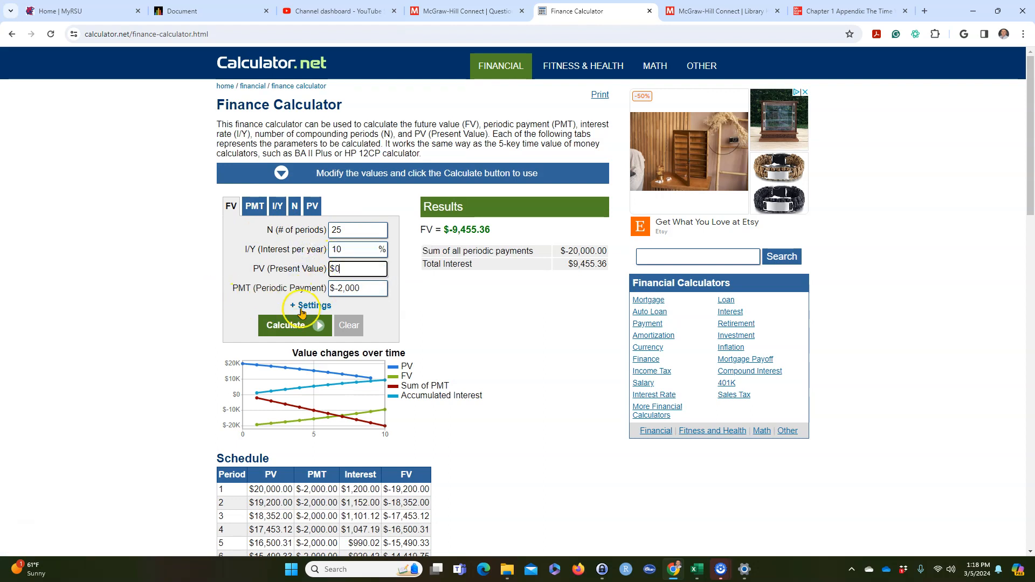
{"action": "left_click", "coordinate": [295, 290]}
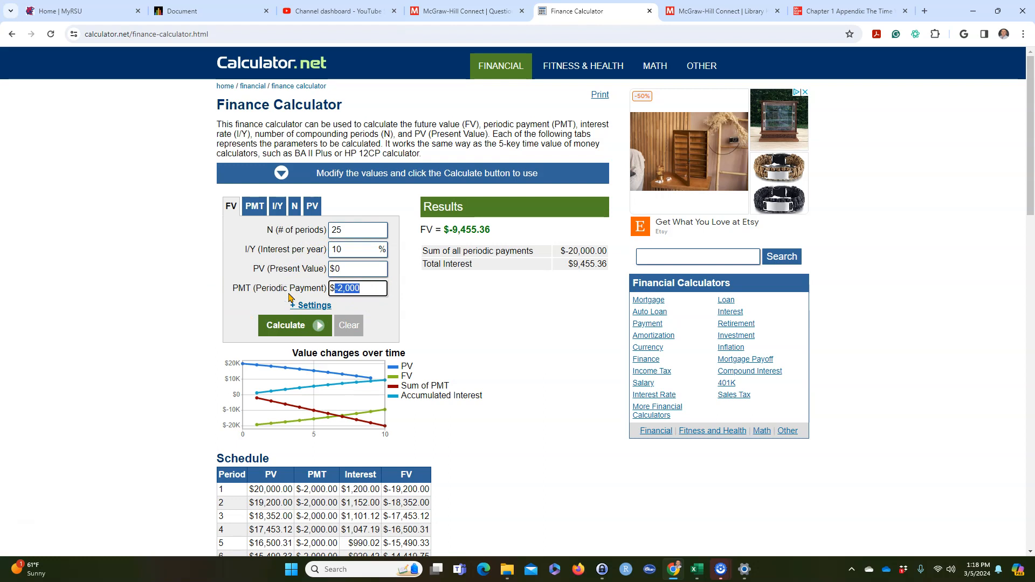
{"action": "type", "text": "-6000"}
{"action": "left_click", "coordinate": [273, 325]}
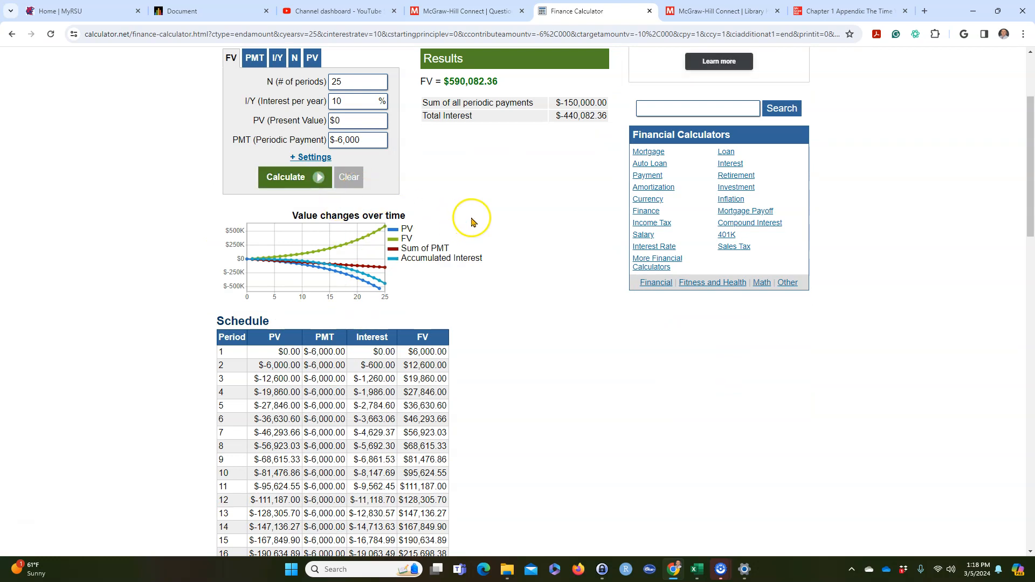
- Review the calculator's future value result and switch back to the Book2 workbook in Excel
{"action": "scroll", "coordinate": [471, 221], "scroll_direction": "up", "scroll_amount": 2}
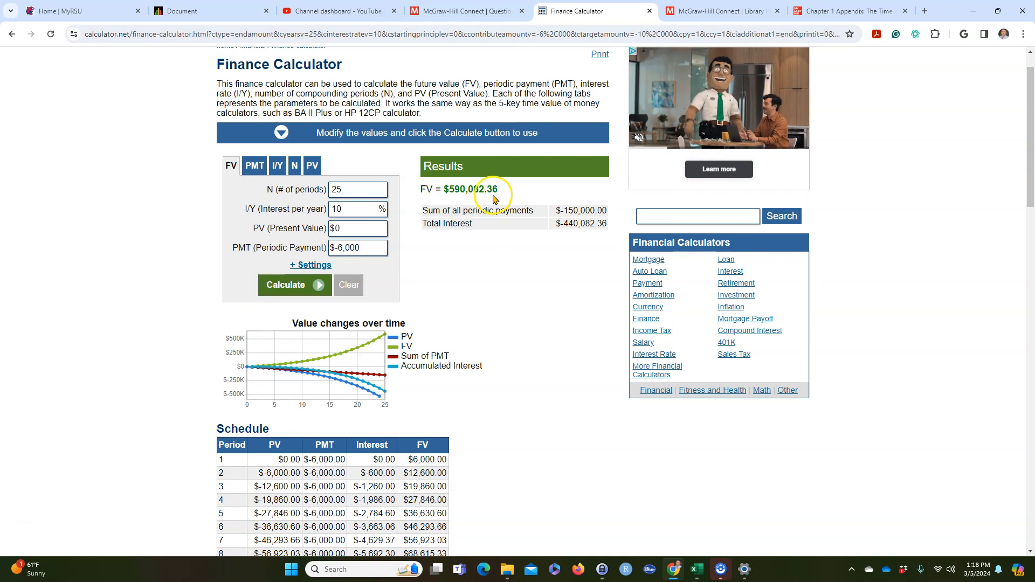
{"action": "key", "text": "alt+Tab"}
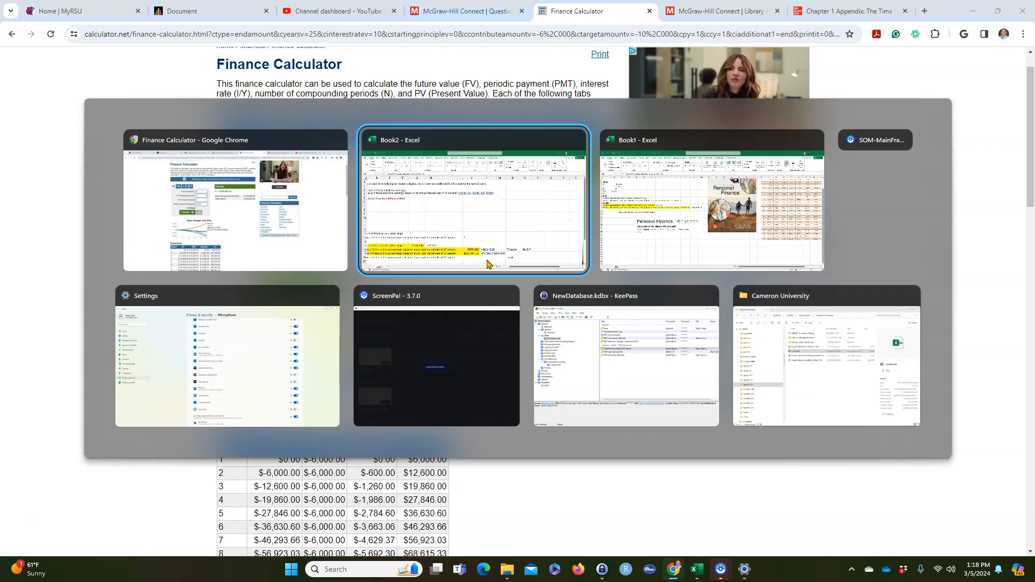
{"action": "left_click", "coordinate": [487, 264]}
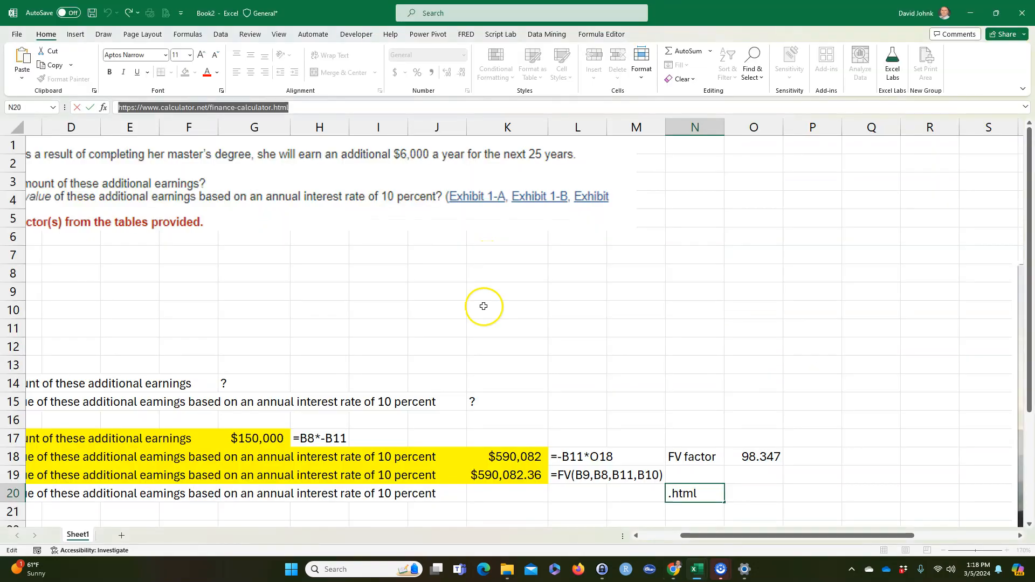
- Enter =K19 in K20 as the calculator's future value answer and fill A20:K20 with yellow
{"action": "left_click", "coordinate": [496, 490]}
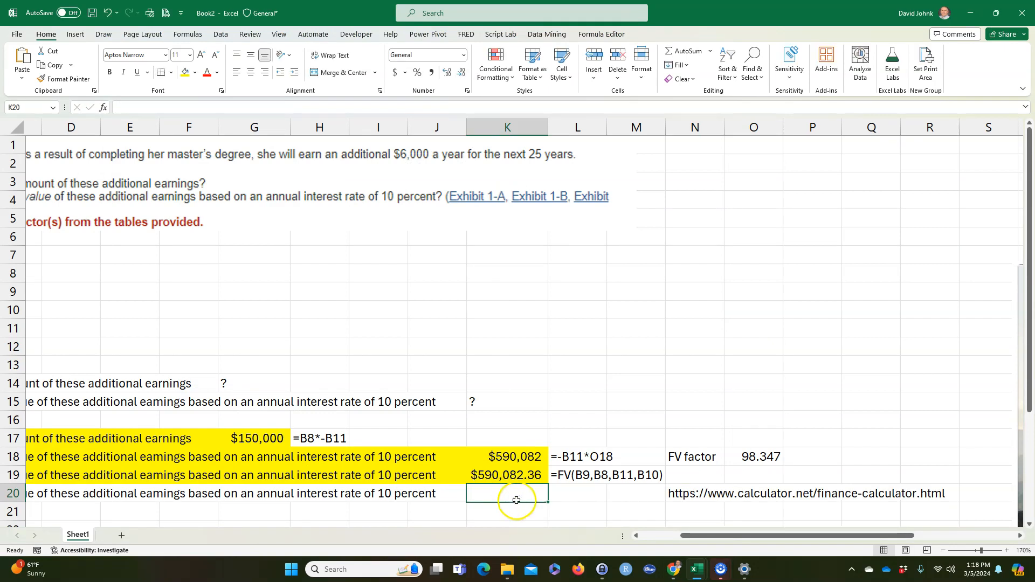
{"action": "type", "text": "="}
{"action": "left_click", "coordinate": [503, 476]}
{"action": "key", "text": "Return"}
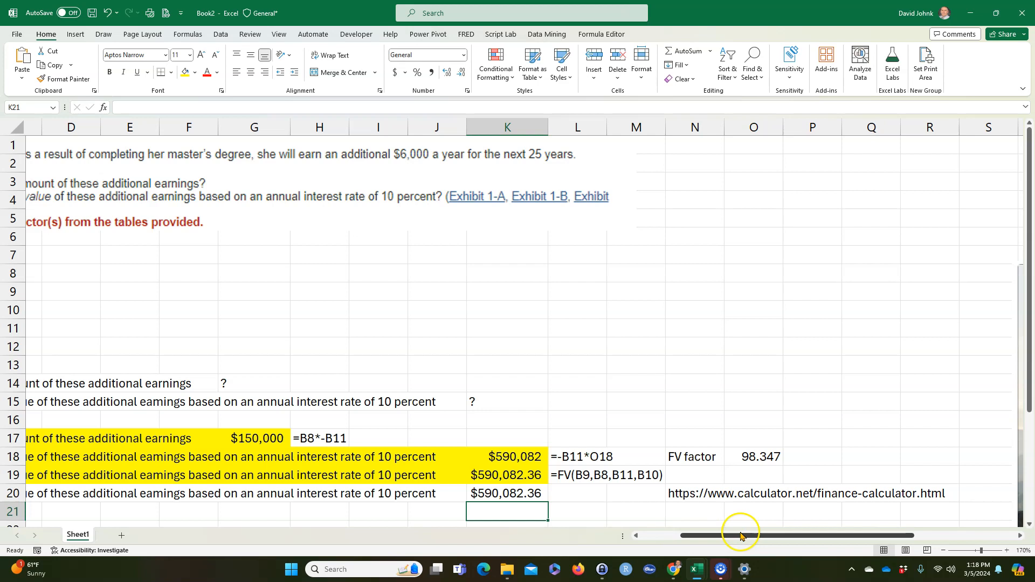
{"action": "left_click_drag", "start_coordinate": [741, 538], "coordinate": [549, 540]}
{"action": "left_click_drag", "start_coordinate": [64, 494], "coordinate": [659, 494]}
{"action": "left_click", "coordinate": [185, 72]}
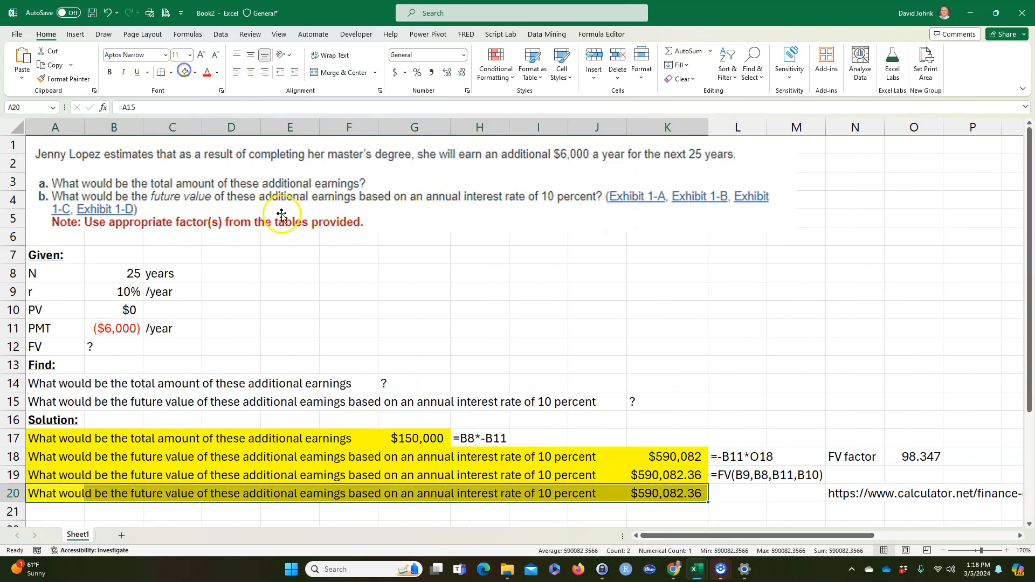
- Switch to the Finance Calculator in Chrome, examine the period-by-period schedule and its columns, and return to the Excel workbook
{"action": "scroll", "coordinate": [413, 496], "scroll_direction": "down", "scroll_amount": 1}
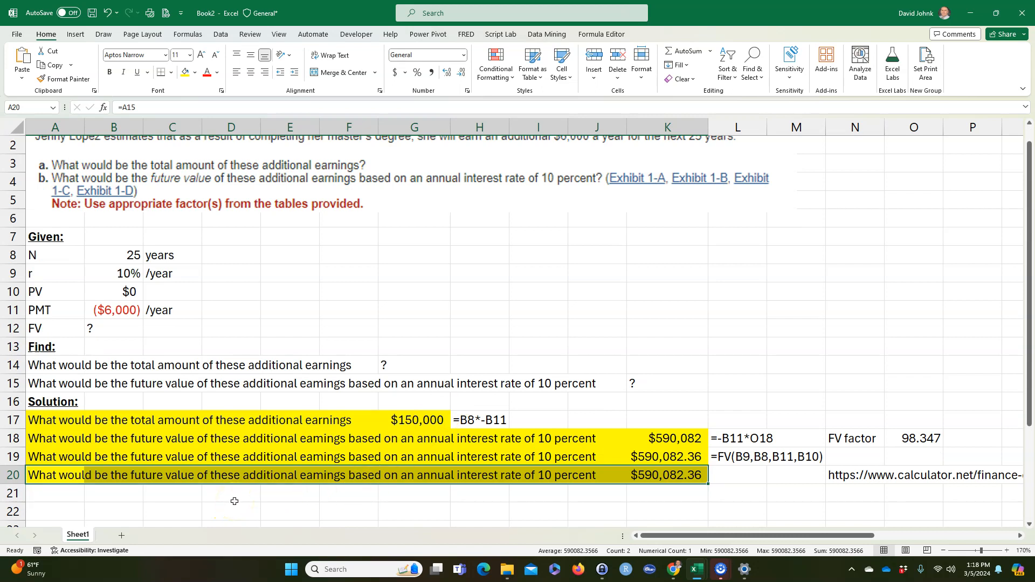
{"action": "key", "text": "alt+Tab"}
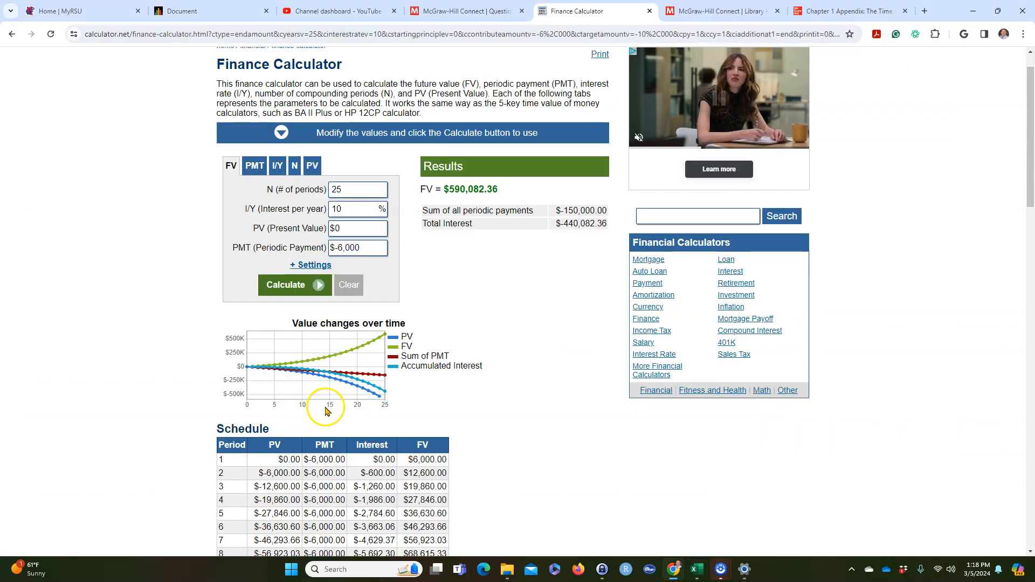
{"action": "scroll", "coordinate": [515, 393], "scroll_direction": "down", "scroll_amount": 6}
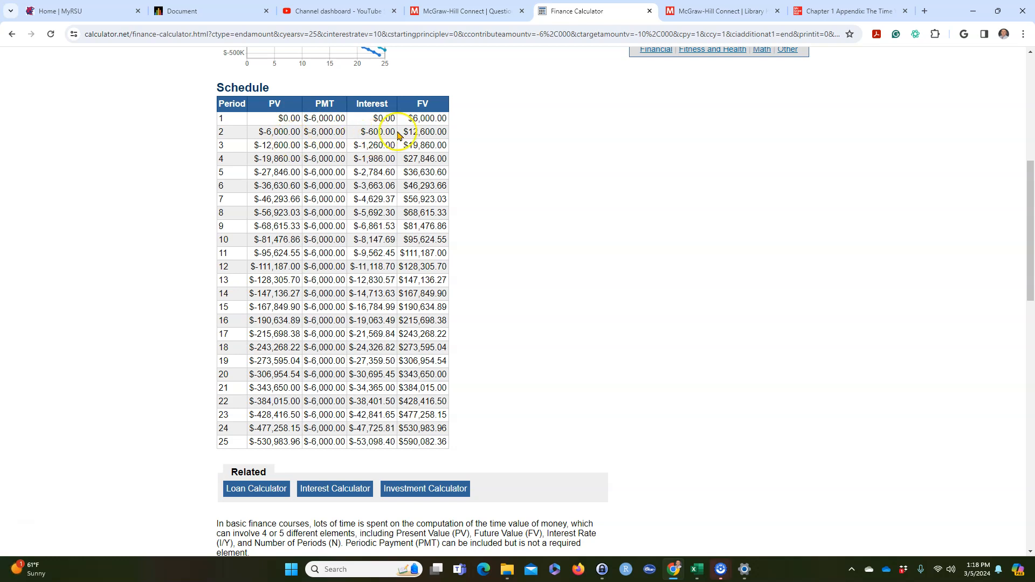
{"action": "scroll", "coordinate": [292, 222], "scroll_direction": "up", "scroll_amount": 1}
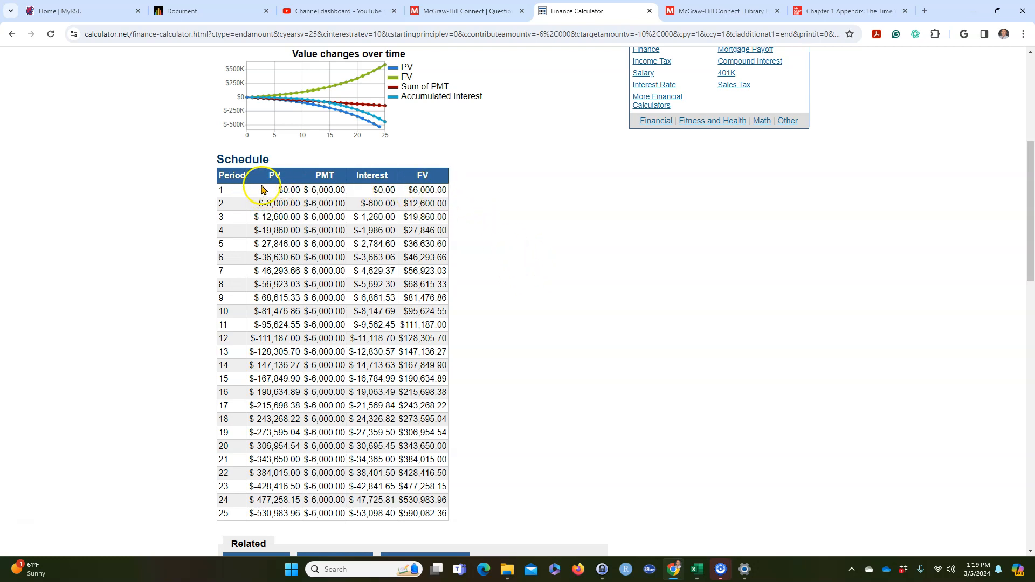
{"action": "key", "text": "alt+Tab"}
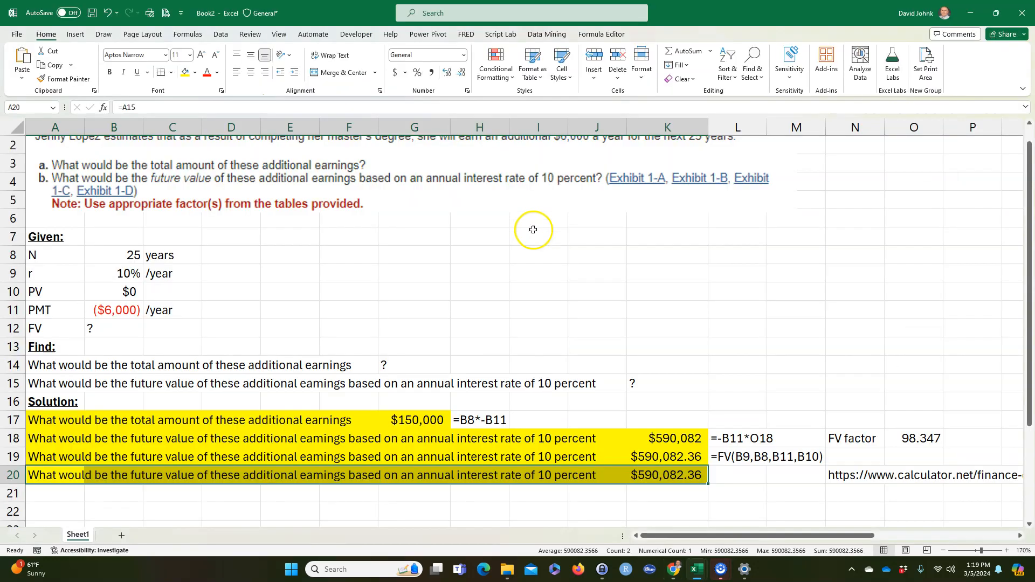
- Enter the schedule headers Year, PV, PMT, Interest and FV in A22:E22, checking them against the online calculator's schedule
{"action": "scroll", "coordinate": [469, 248], "scroll_direction": "down", "scroll_amount": 4}
{"action": "left_click", "coordinate": [50, 315]}
{"action": "key", "text": "alt+Tab"}
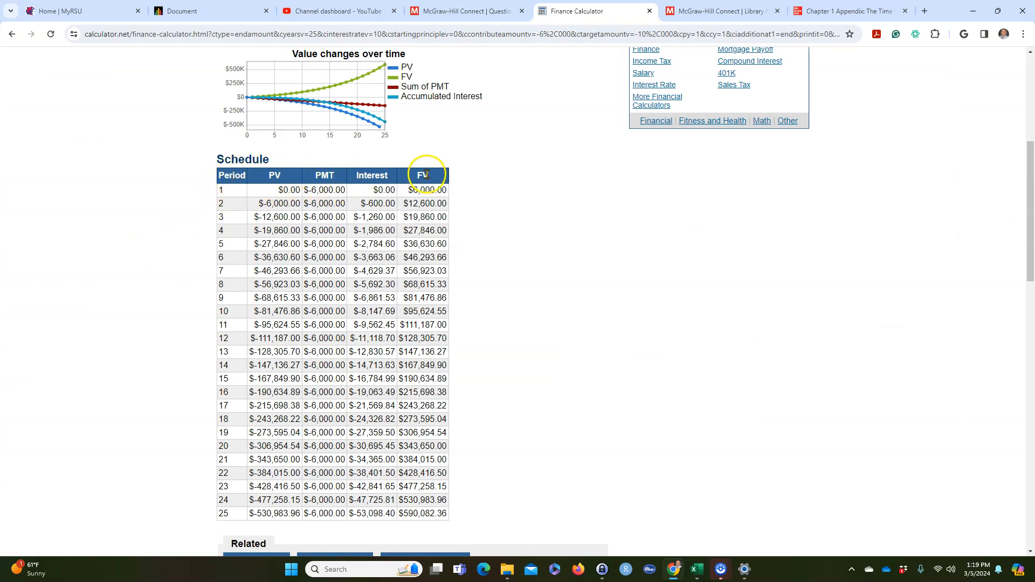
{"action": "key", "text": "alt+Tab"}
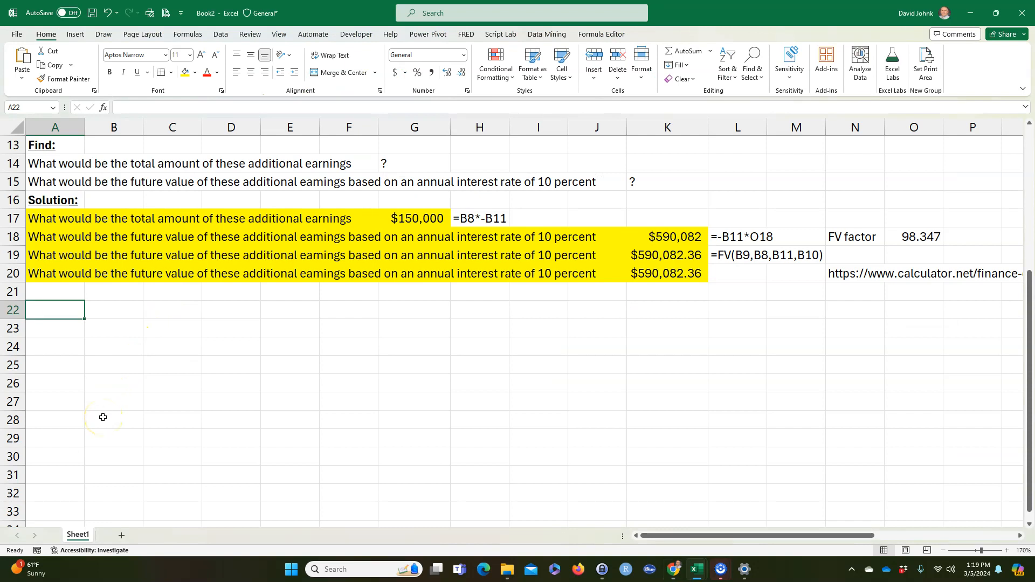
{"action": "type", "text": "Year"}
{"action": "key", "text": "Tab"}
{"action": "type", "text": "P"}
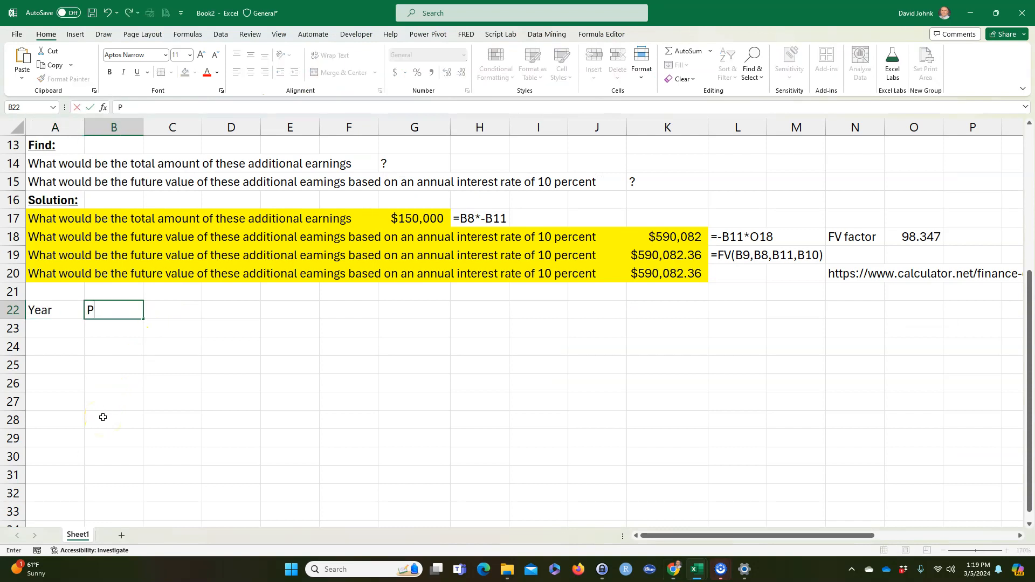
{"action": "key", "text": "Tab"}
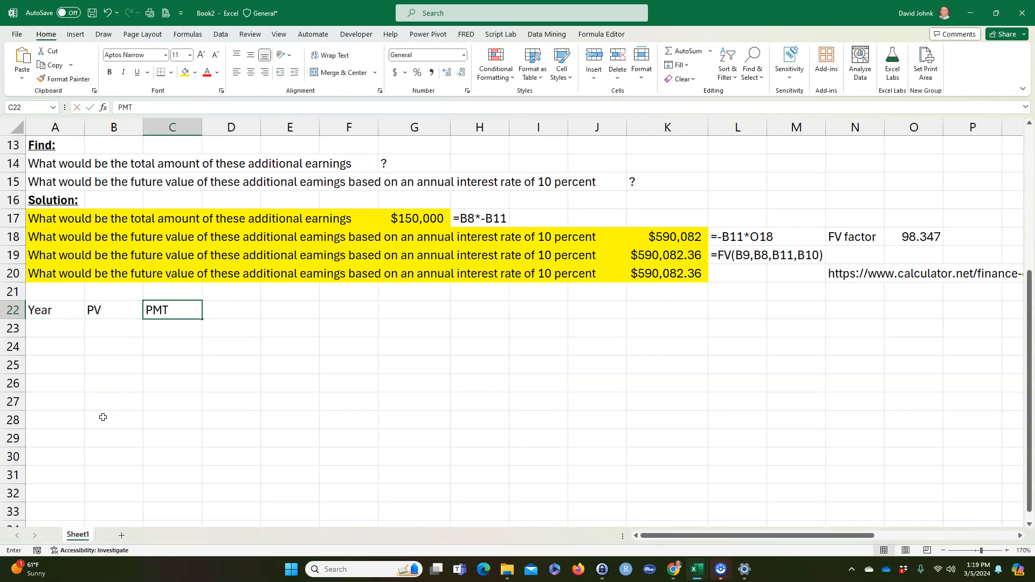
{"action": "key", "text": "Tab"}
{"action": "type", "text": "IN"}
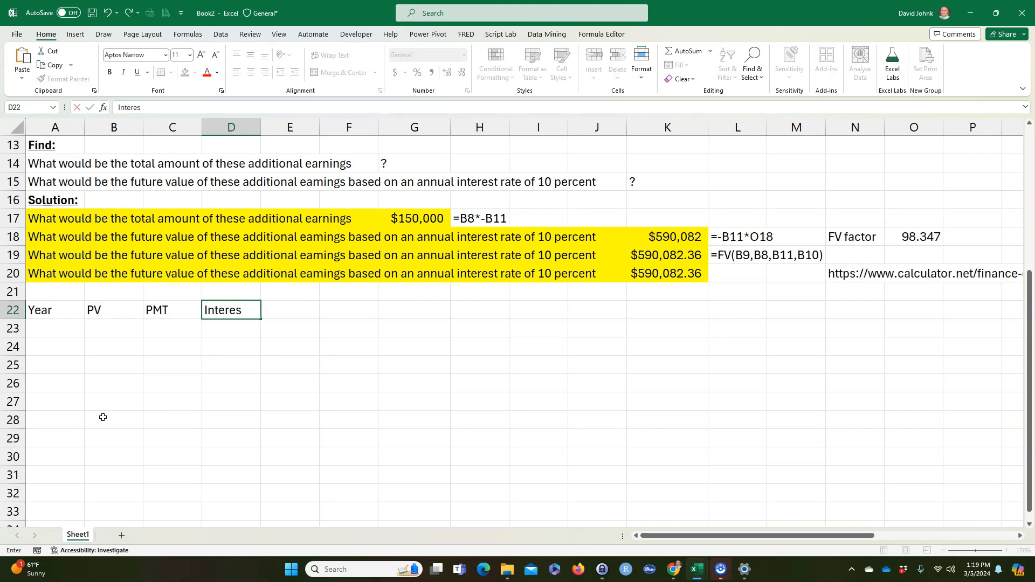
{"action": "key", "text": "Tab"}
{"action": "type", "text": "FV"}
{"action": "key", "text": "Return"}
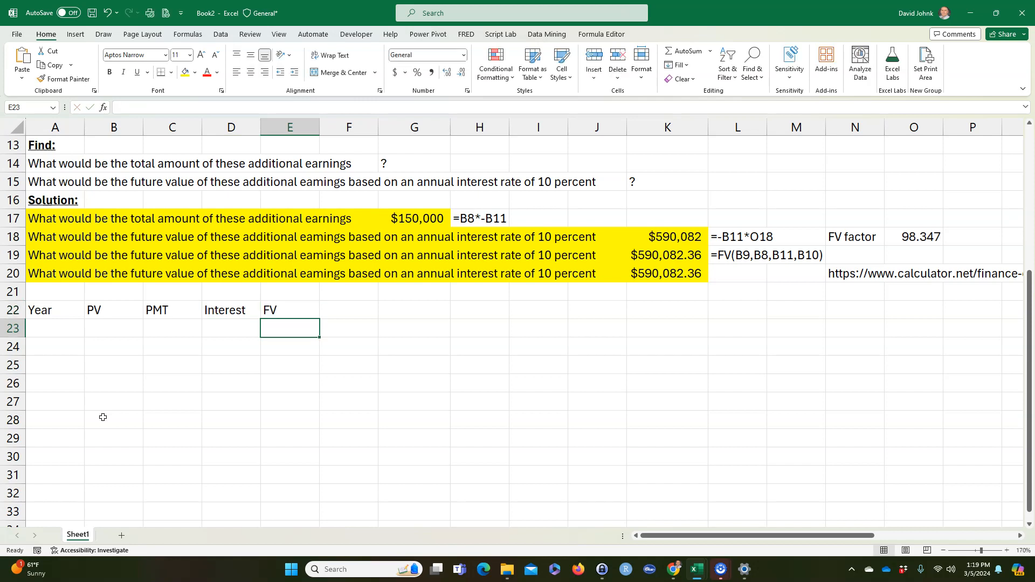
- Number the schedule years 1 to 25 in A23:A47 by entering 1 and 2 and extending the series
{"action": "key", "text": "Left"}
{"action": "key", "text": "Left"}
{"action": "key", "text": "Left"}
{"action": "type", "text": "1"}
{"action": "key", "text": "Return"}
{"action": "type", "text": "2"}
{"action": "key", "text": "Return"}
{"action": "left_click_drag", "start_coordinate": [54, 323], "coordinate": [92, 504]}
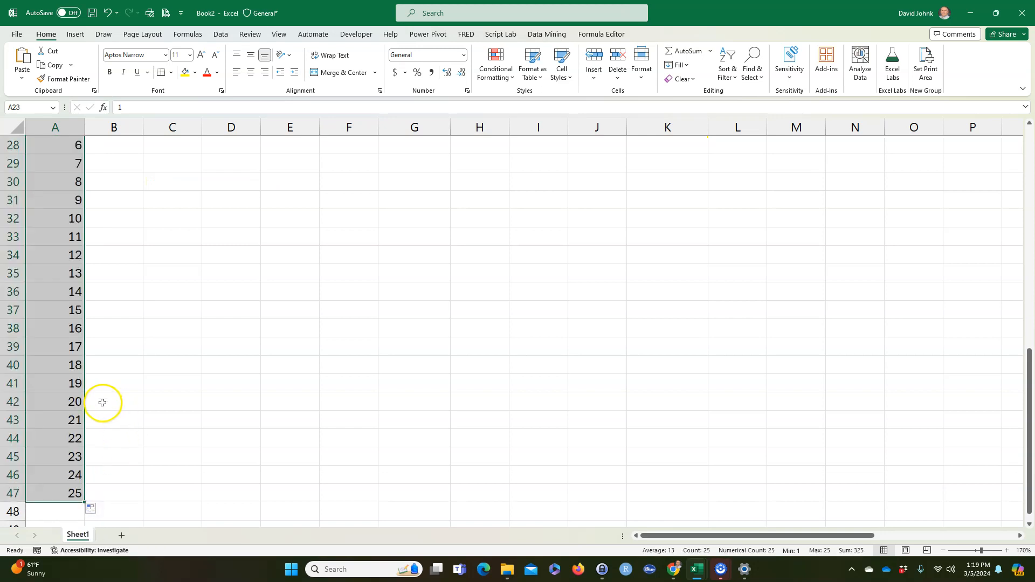
- Link the year 1 PV in B23 to the given present value with =B10
{"action": "scroll", "coordinate": [103, 399], "scroll_direction": "up", "scroll_amount": 5}
{"action": "left_click", "coordinate": [109, 351]}
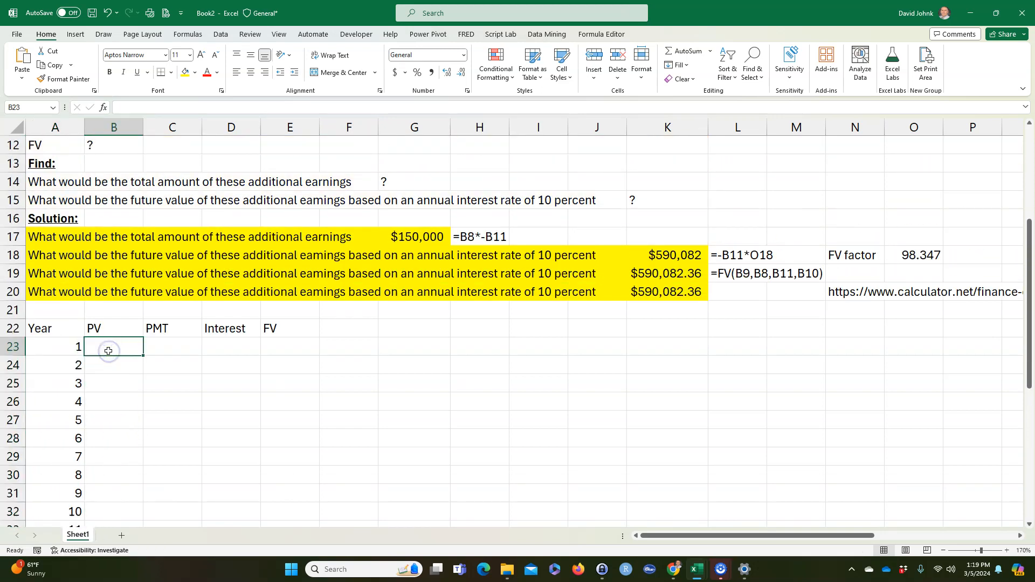
{"action": "type", "text": "="}
{"action": "scroll", "coordinate": [109, 329], "scroll_direction": "up", "scroll_amount": 3}
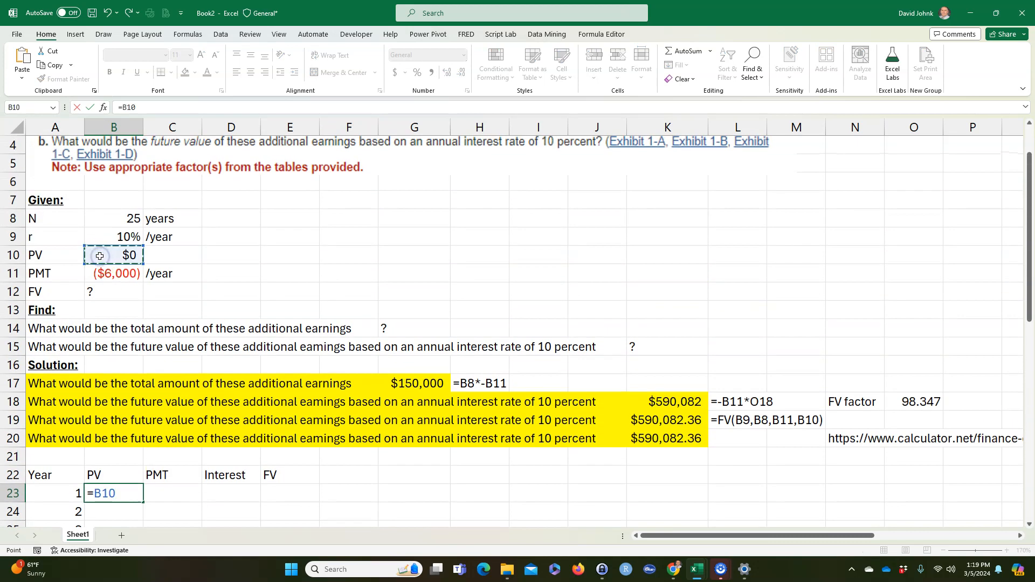
{"action": "key", "text": "Return"}
- Enter the year 1 PMT in C23 as =-$B$11, using an absolute reference to the given payment
{"action": "left_click", "coordinate": [156, 493]}
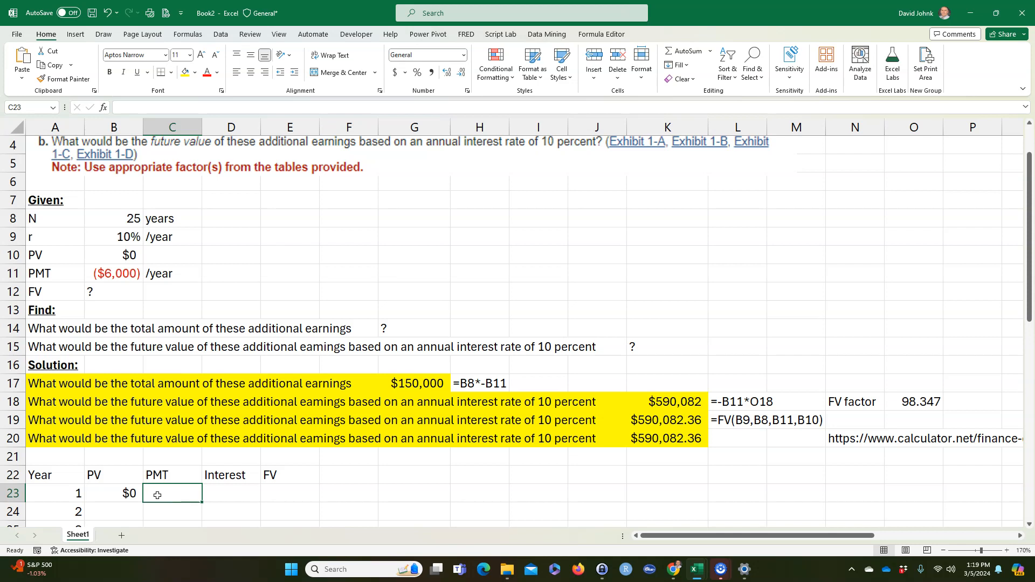
{"action": "type", "text": "=-"}
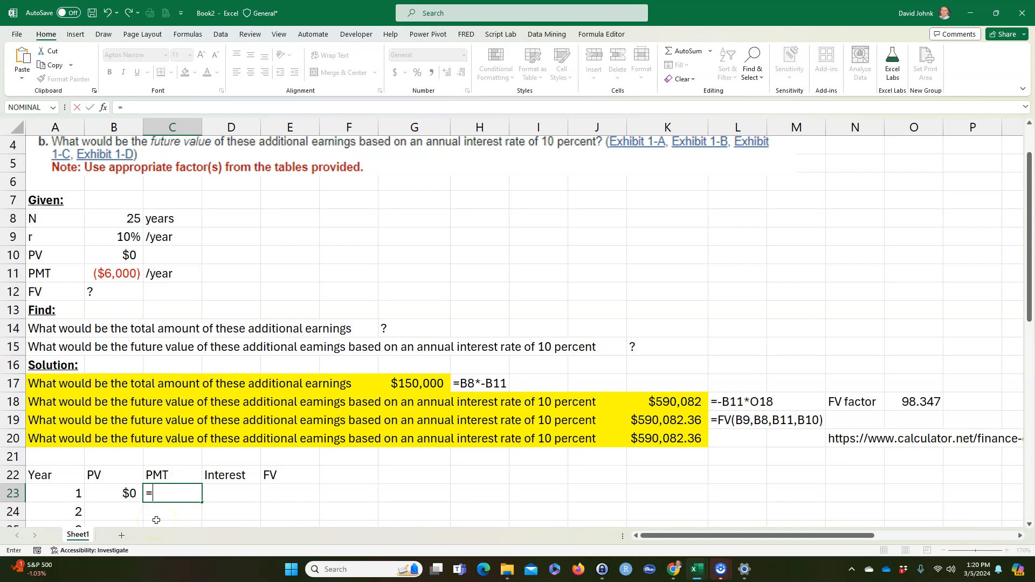
{"action": "left_click", "coordinate": [114, 278]}
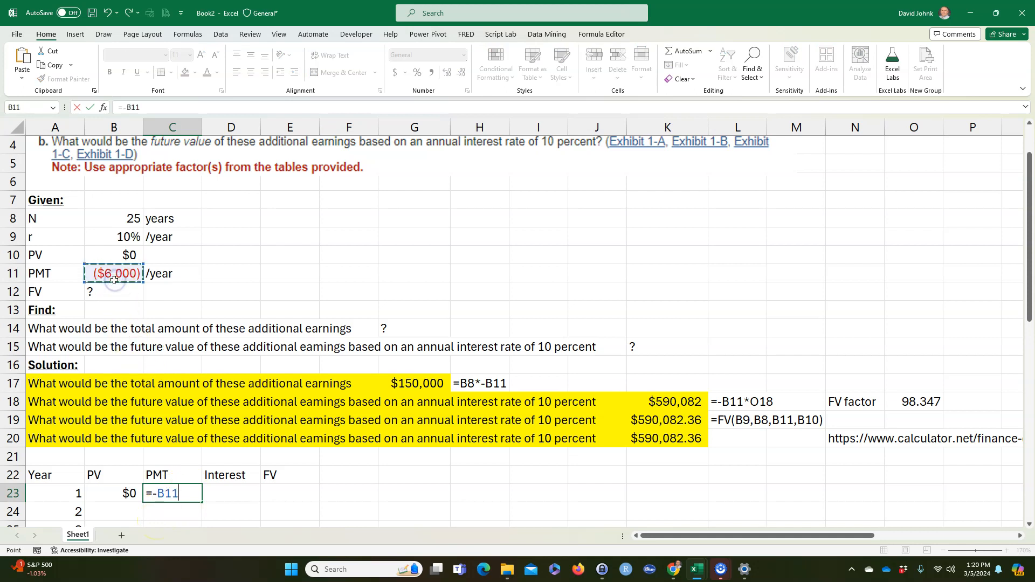
{"action": "key", "text": "F4"}
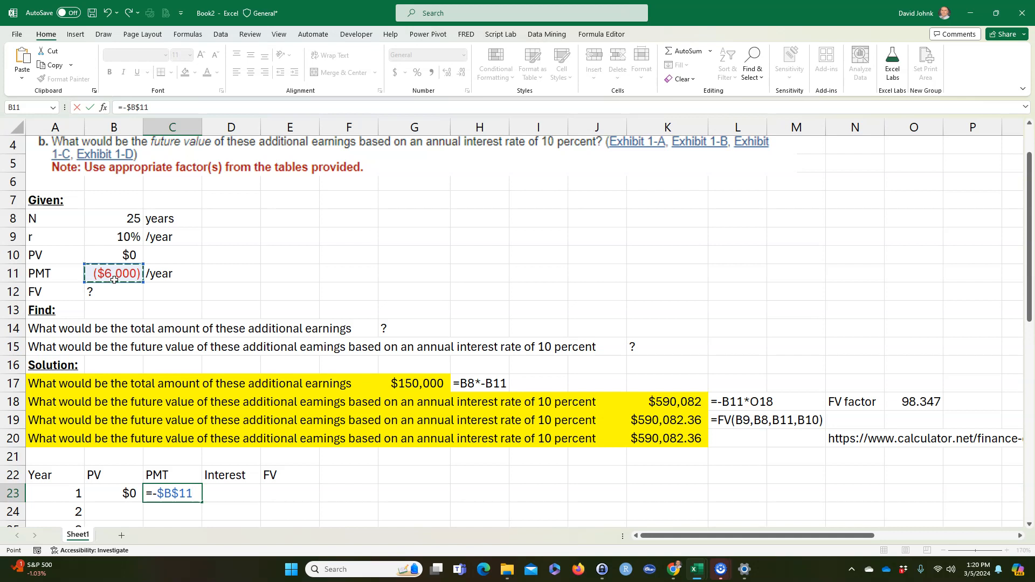
{"action": "key", "text": "Return"}
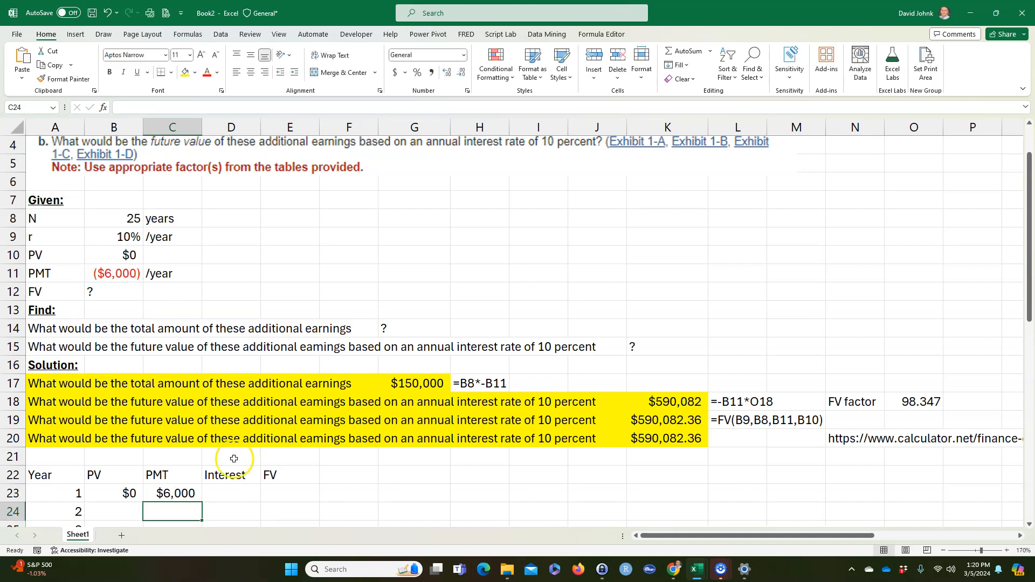
- Calculate the year 1 interest in D23 as the PV in B23 multiplied by the annual rate in B9
{"action": "left_click", "coordinate": [223, 489]}
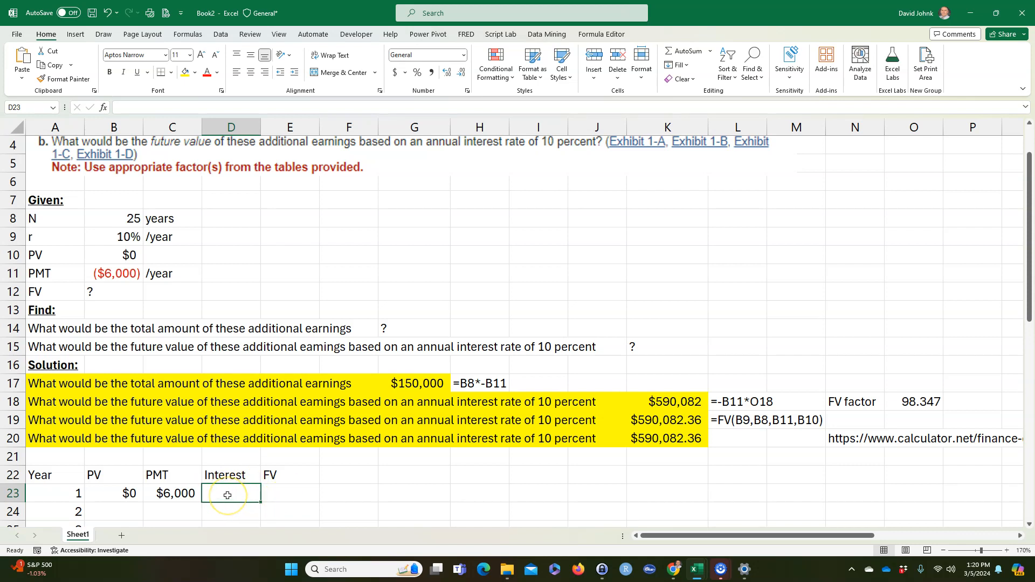
{"action": "left_click", "coordinate": [109, 493]}
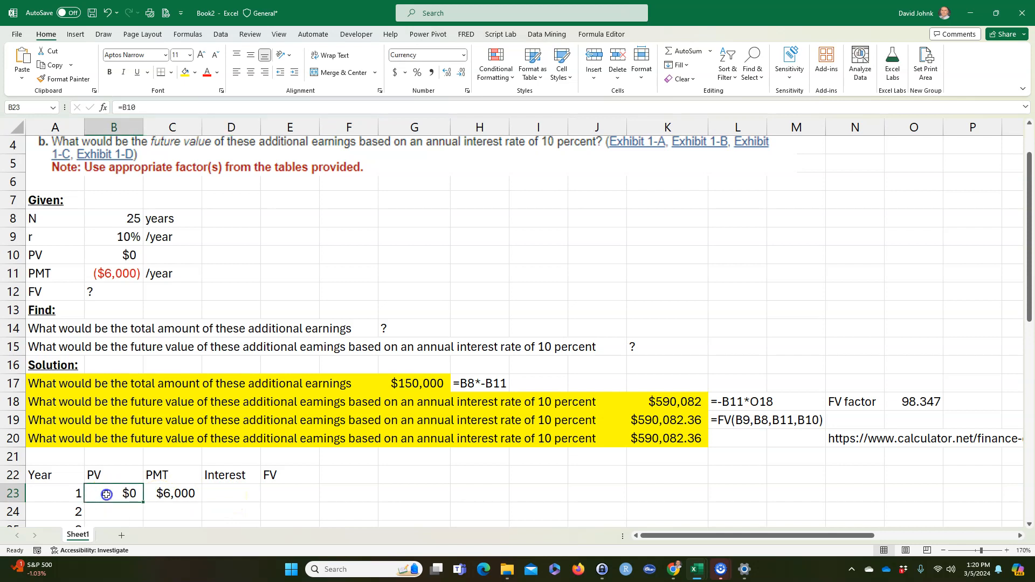
{"action": "left_click", "coordinate": [240, 492]}
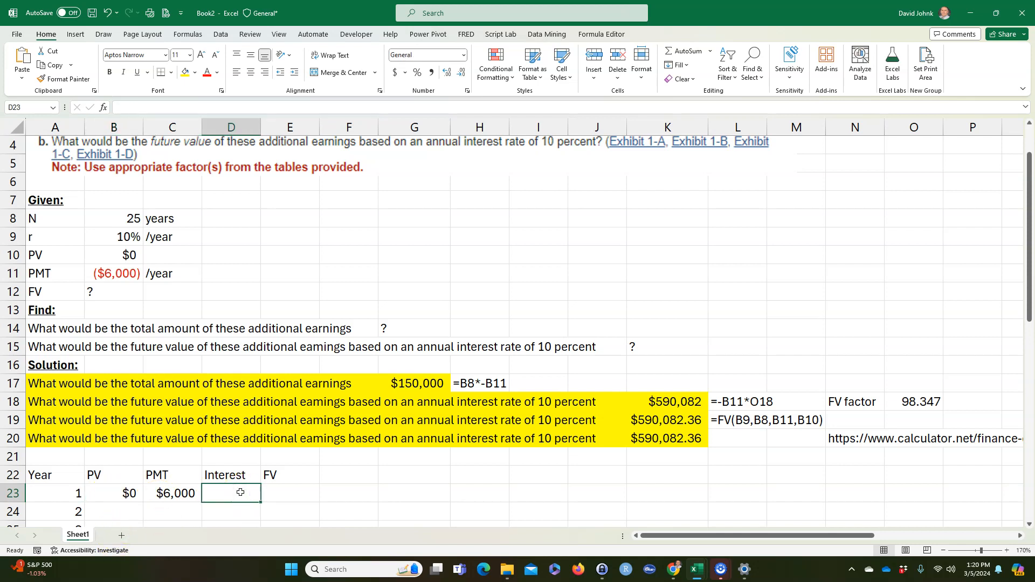
{"action": "type", "text": "="}
{"action": "left_click", "coordinate": [112, 496]}
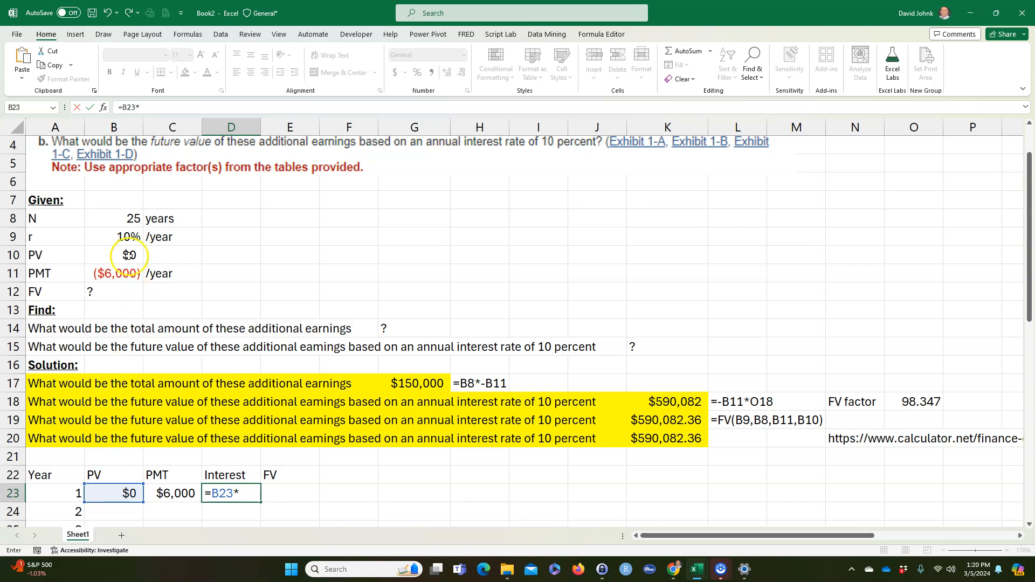
{"action": "left_click", "coordinate": [113, 237]}
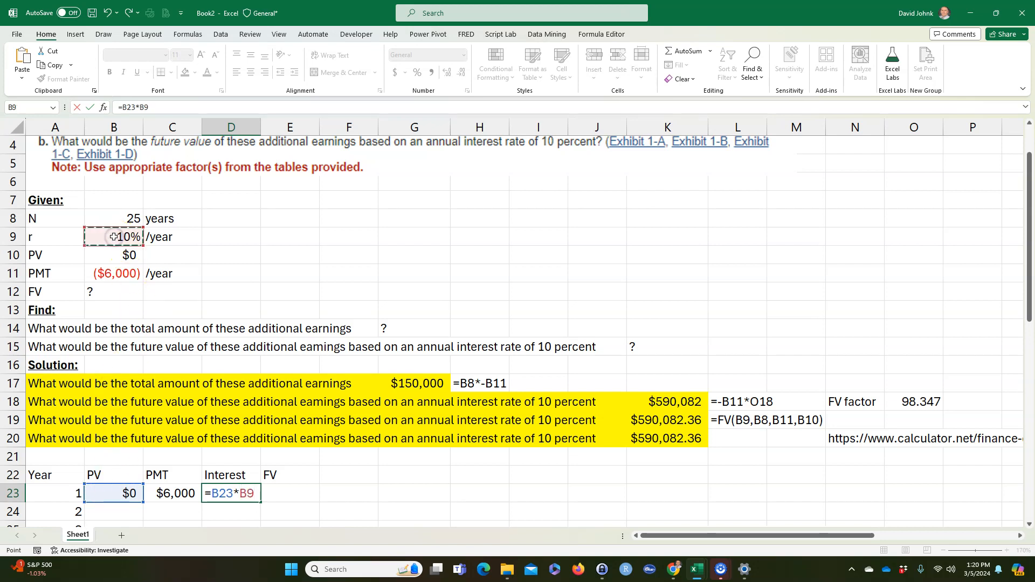
{"action": "key", "text": "Return"}
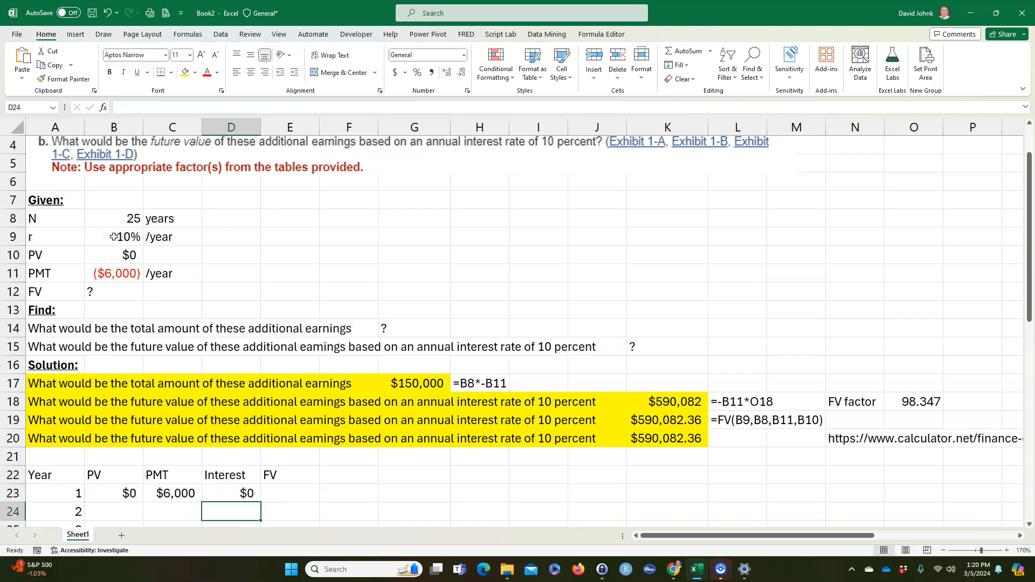
- Calculate the year 1 FV in E23 with the formula =C23+D23
{"action": "left_click", "coordinate": [290, 495]}
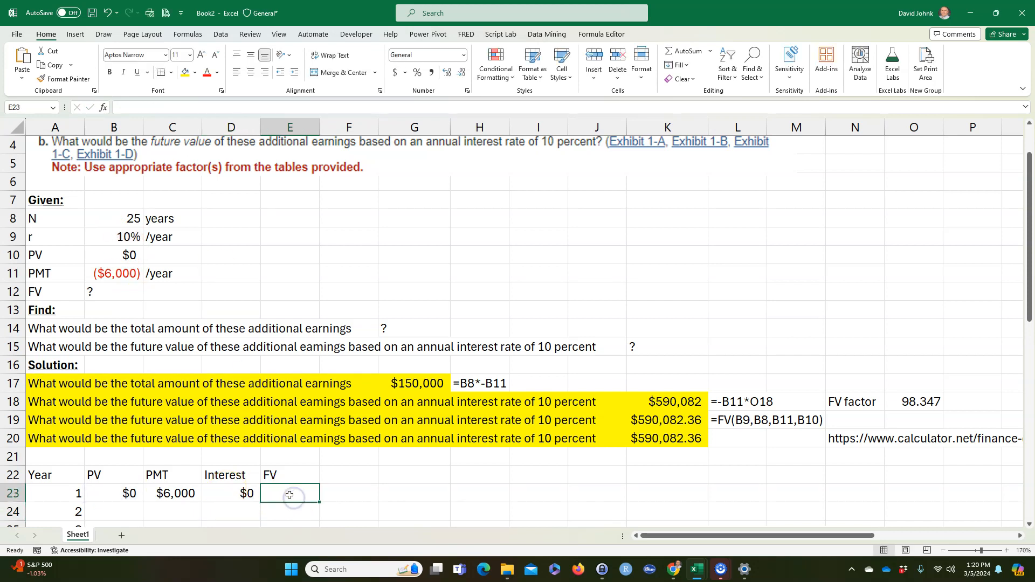
{"action": "type", "text": "="}
{"action": "left_click", "coordinate": [172, 493]}
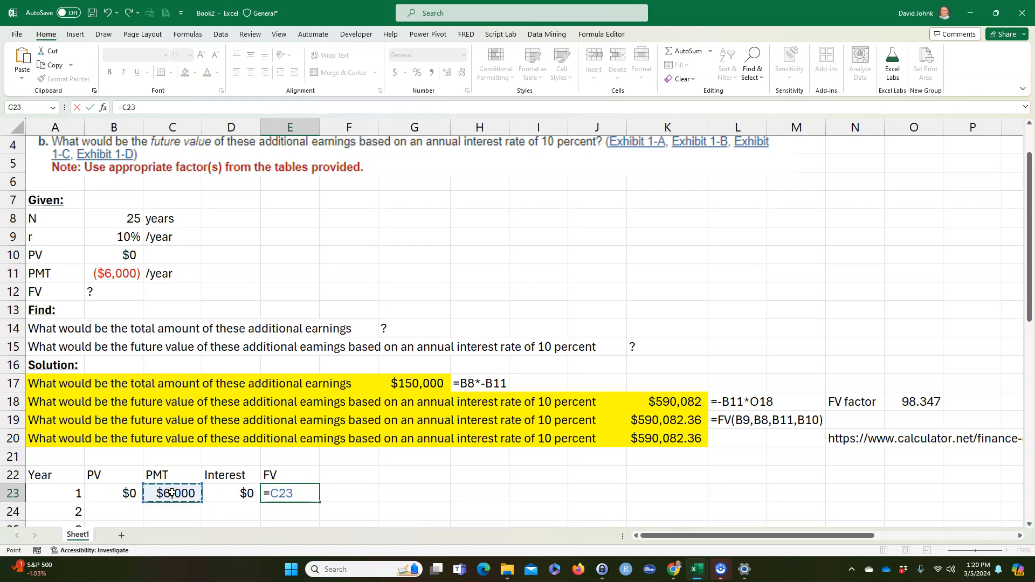
{"action": "type", "text": "+"}
{"action": "left_click", "coordinate": [217, 493]}
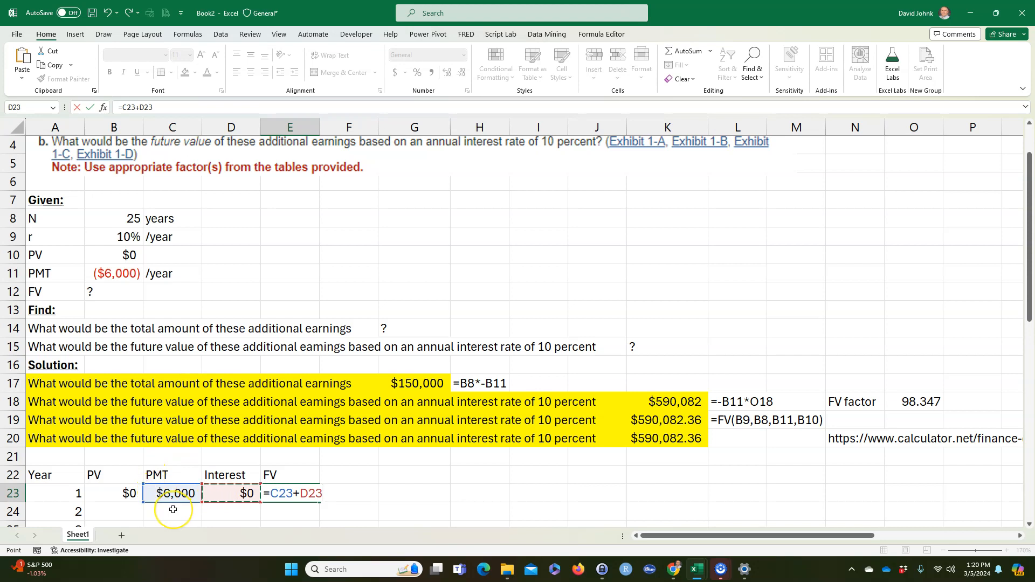
{"action": "key", "text": "Return"}
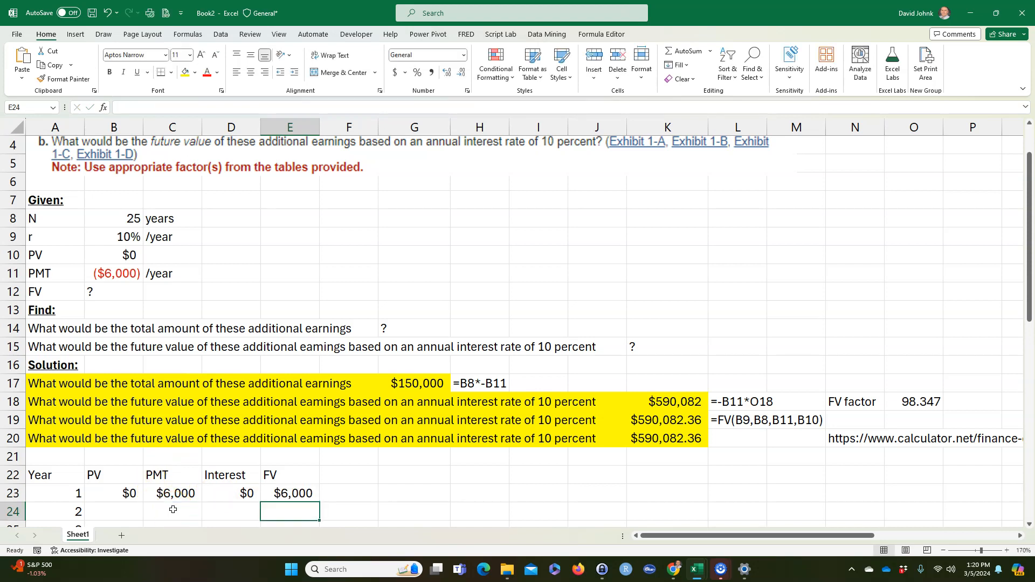
- Show the formula of E23 beside it in F23 using FORMULATEXT
{"action": "left_click", "coordinate": [347, 495]}
{"action": "type", "text": "=form"}
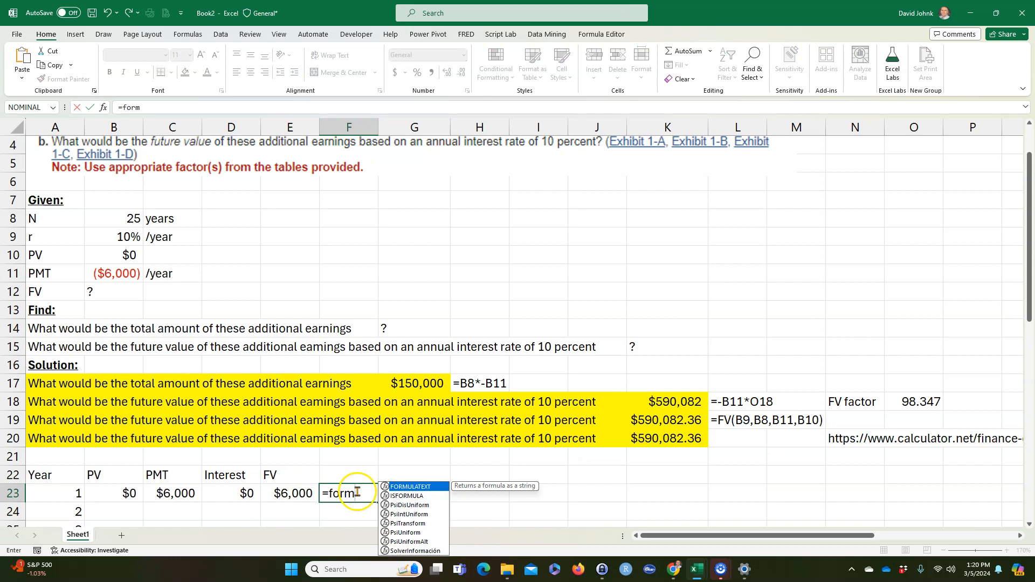
{"action": "double_click", "coordinate": [410, 486]}
{"action": "left_click", "coordinate": [289, 493]}
{"action": "key", "text": "Return"}
- Enter the year 2 PV in B24 as =E23, linking it to the year 1 FV
{"action": "scroll", "coordinate": [289, 493], "scroll_direction": "down", "scroll_amount": 1}
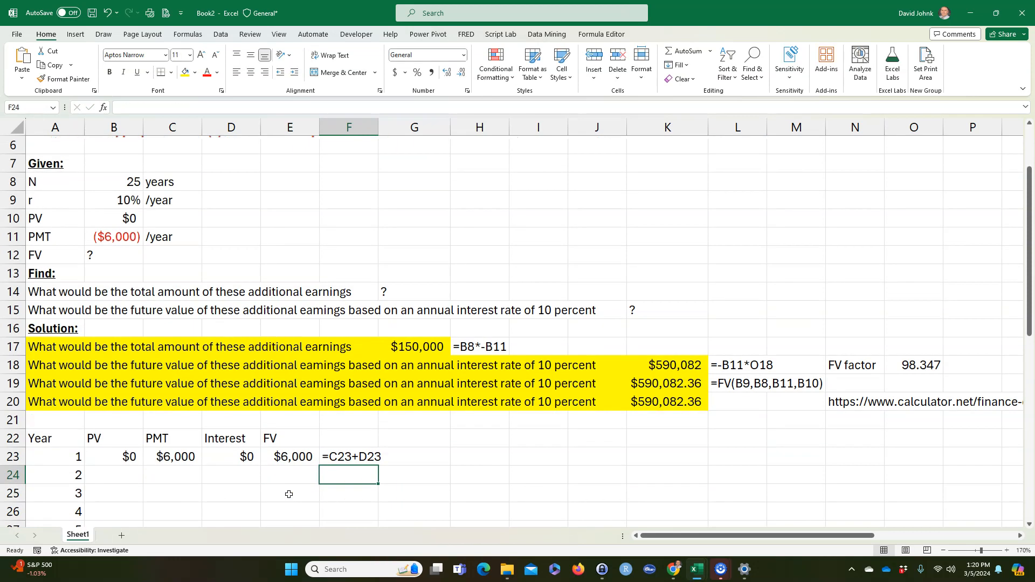
{"action": "left_click", "coordinate": [119, 475]}
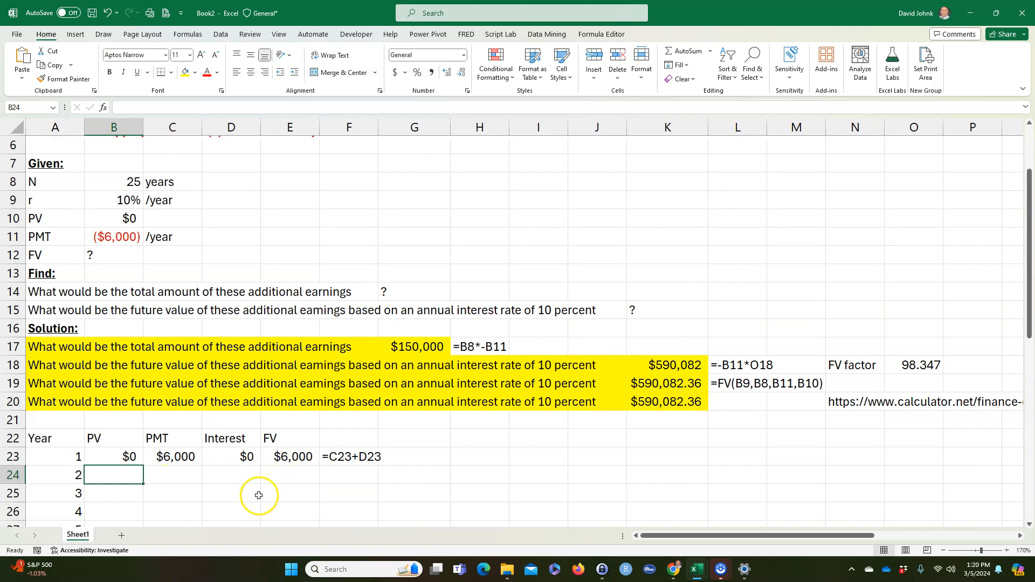
{"action": "type", "text": "="}
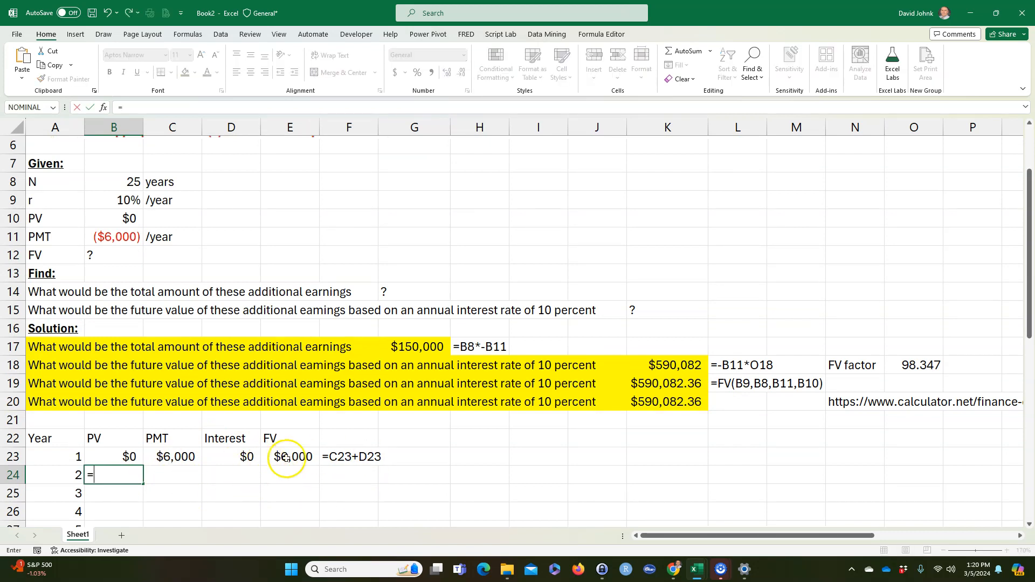
{"action": "left_click", "coordinate": [295, 457]}
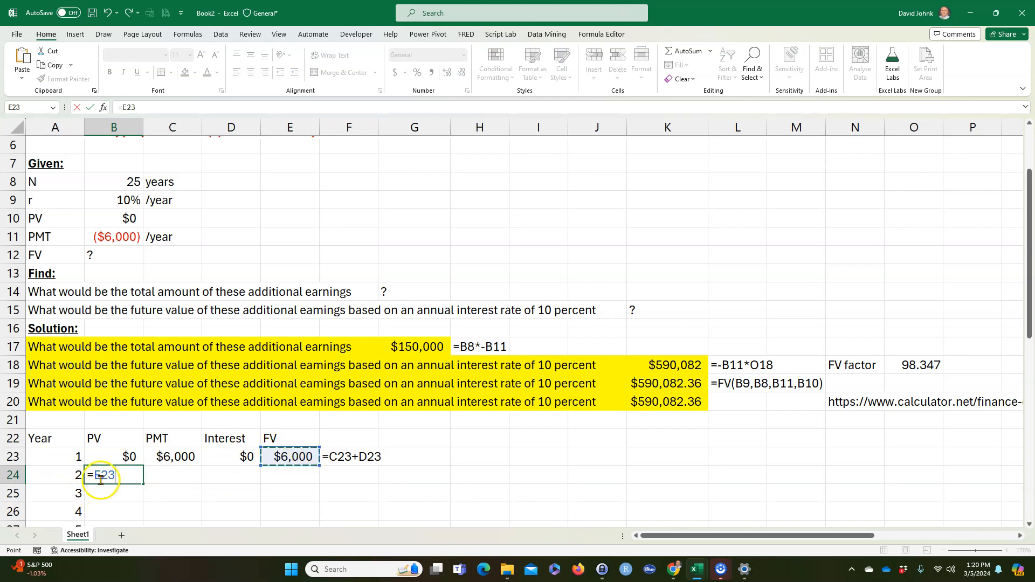
{"action": "key", "text": "Return"}
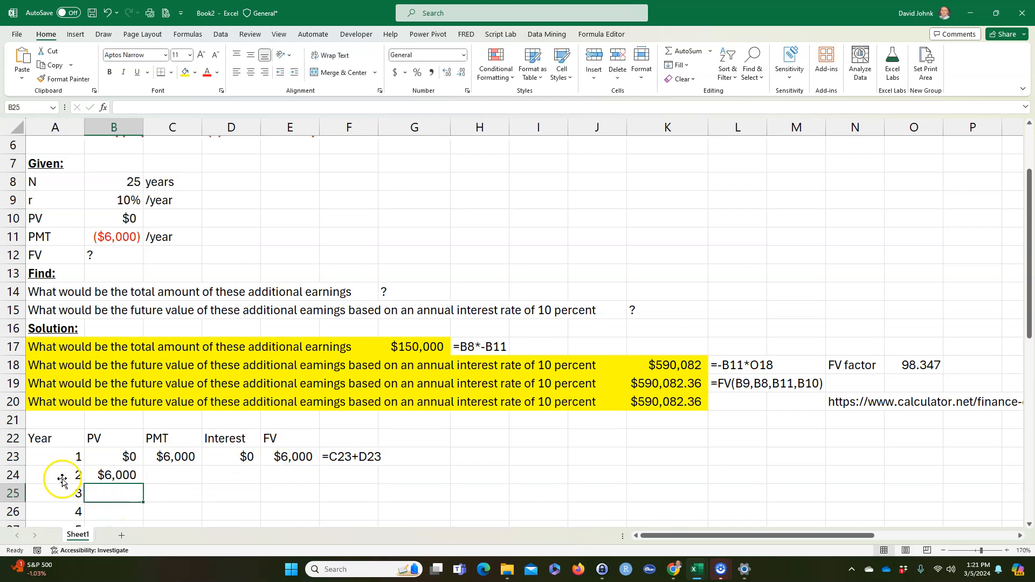
- Copy the year 1 PMT and Interest formulas down to year 2 in C24 and D24
{"action": "left_click", "coordinate": [173, 454]}
{"action": "left_click_drag", "start_coordinate": [203, 466], "coordinate": [261, 480]}
{"action": "left_click", "coordinate": [247, 456]}
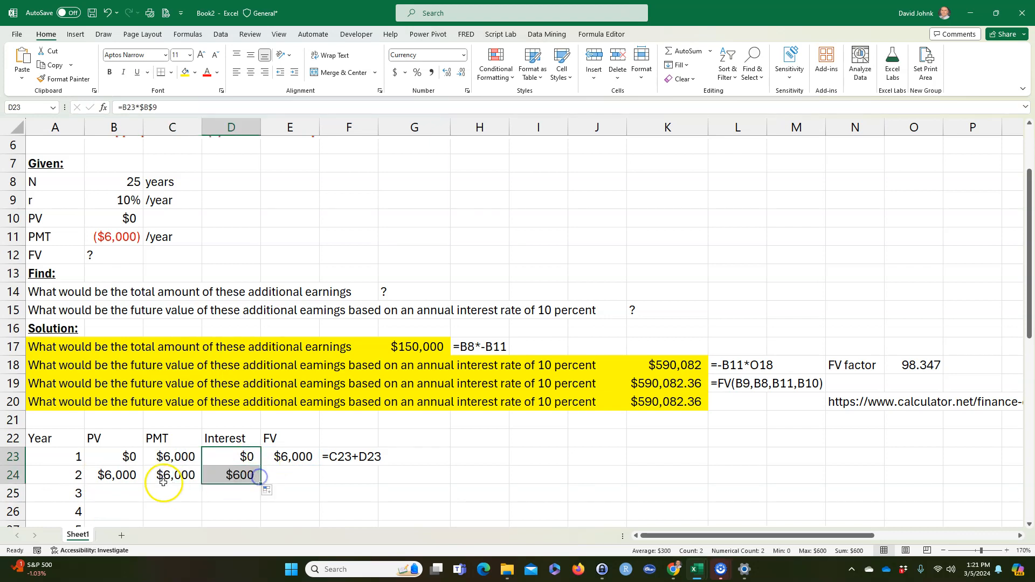
{"action": "left_click", "coordinate": [103, 475]}
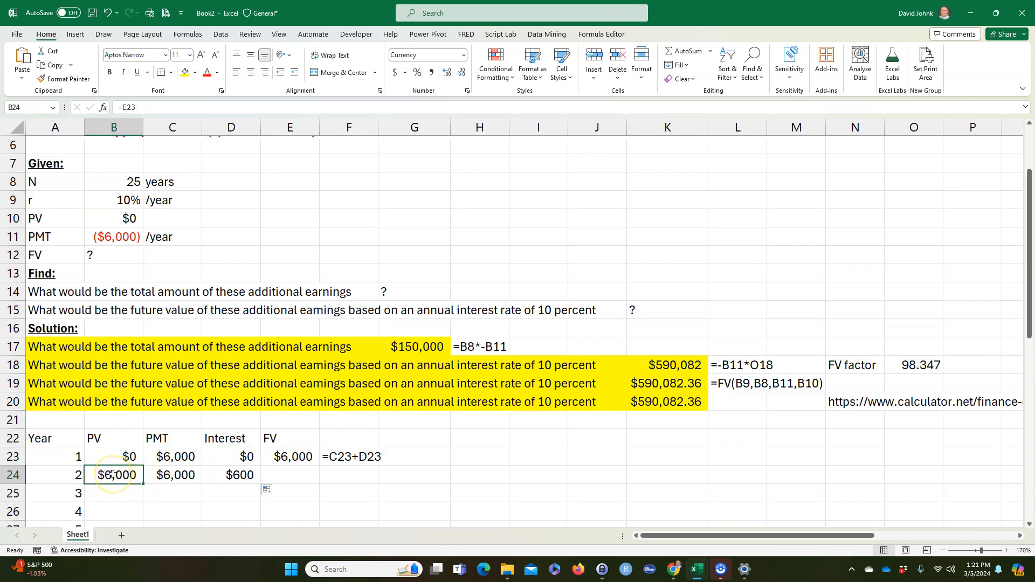
- Copy the year 1 FV formula down to E24 and check its cell references
{"action": "left_click", "coordinate": [296, 473]}
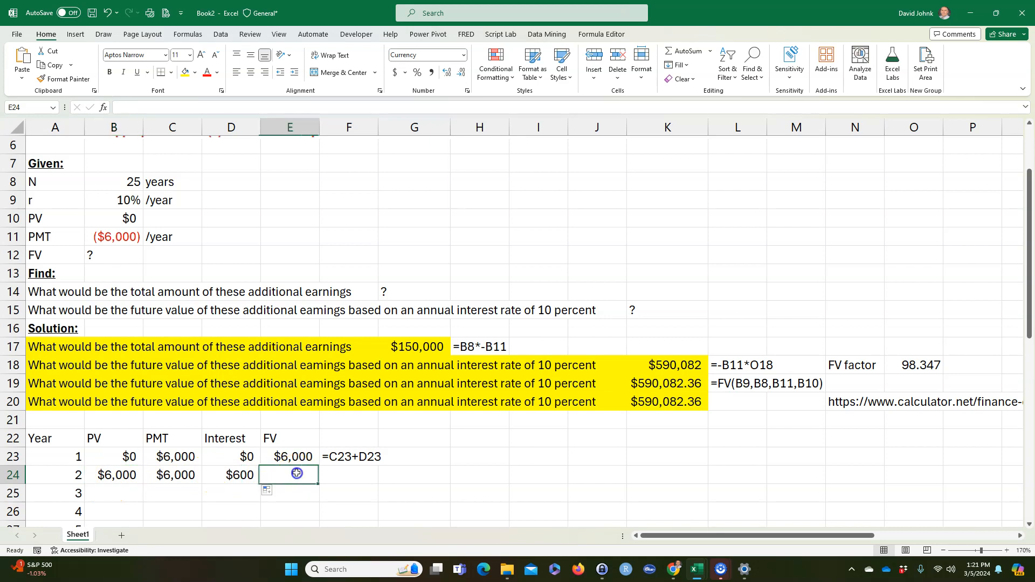
{"action": "left_click", "coordinate": [301, 456]}
{"action": "left_click_drag", "start_coordinate": [321, 467], "coordinate": [322, 479]}
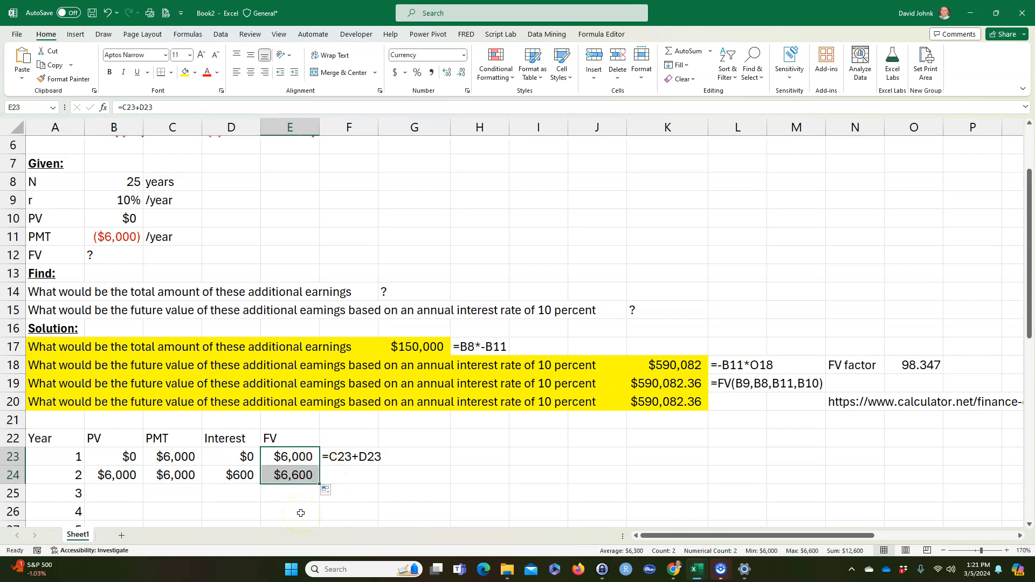
{"action": "double_click", "coordinate": [285, 476]}
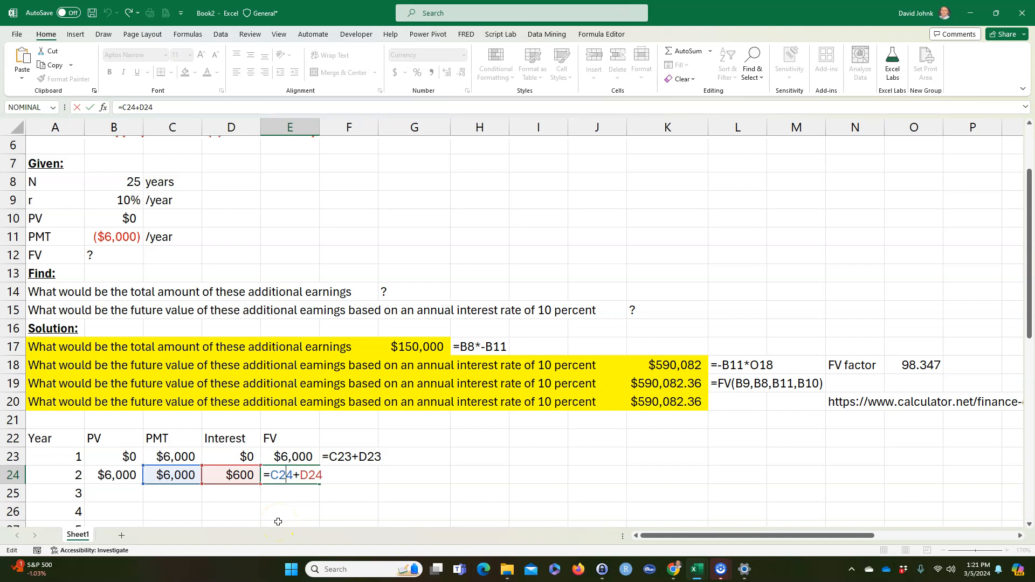
{"action": "key", "text": "Escape"}
- Add the year 1 PV to the FV formula in E23 so it reads =B23+C23+D23
{"action": "double_click", "coordinate": [291, 457]}
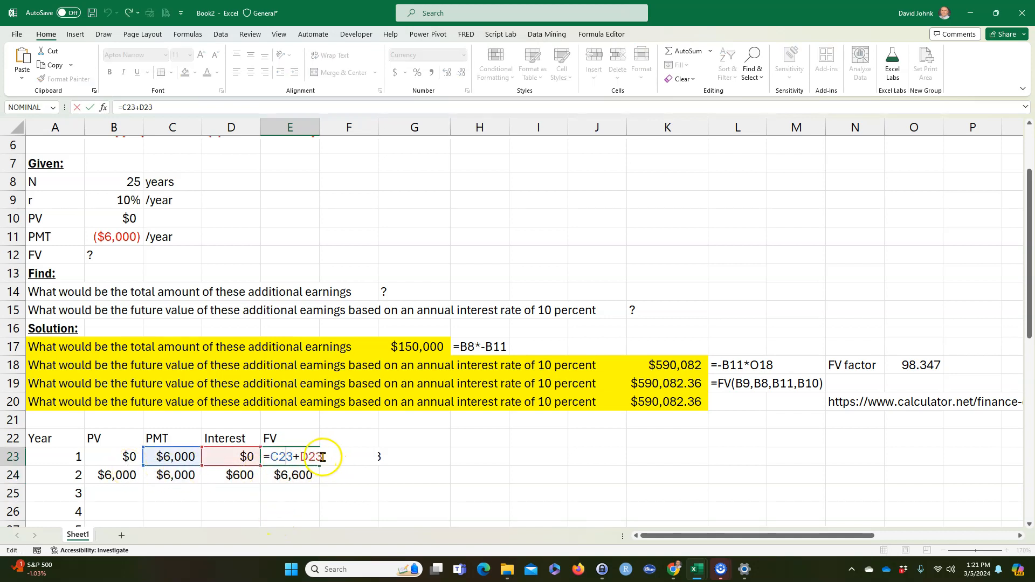
{"action": "left_click", "coordinate": [269, 456]}
{"action": "left_click", "coordinate": [108, 460]}
{"action": "type", "text": "+"}
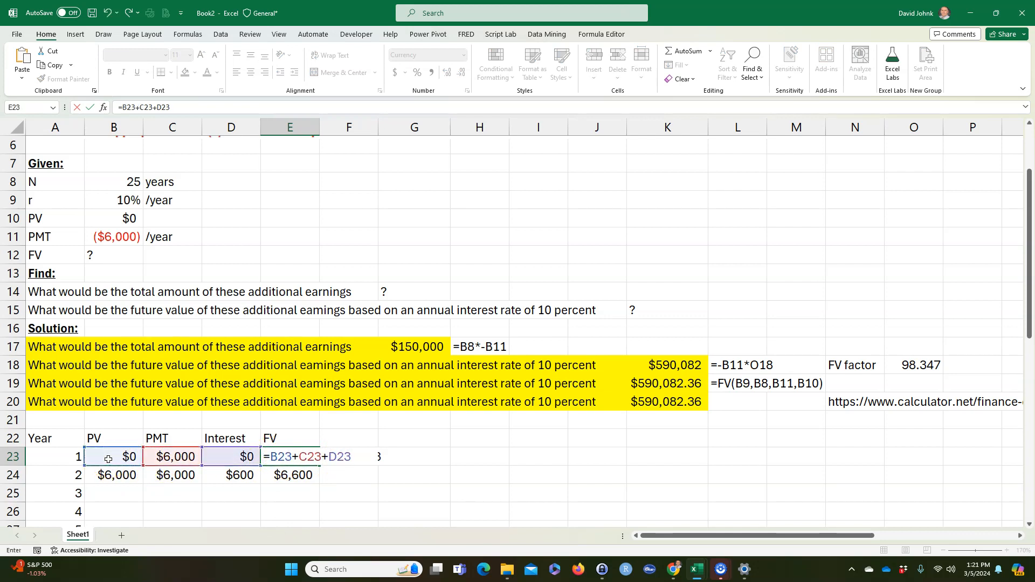
{"action": "key", "text": "Return"}
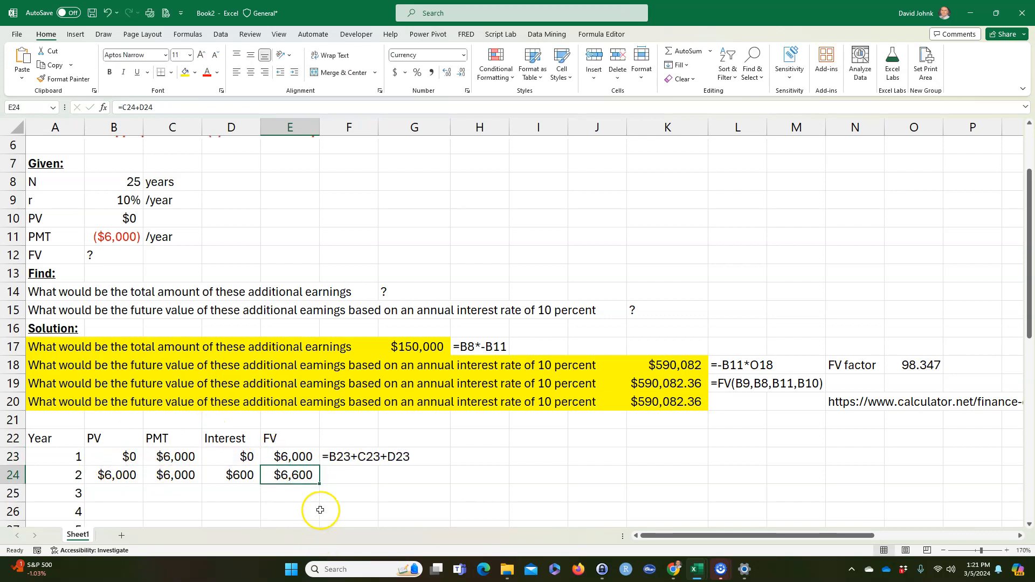
- Copy the corrected FV formula from E23 down to E24 for year 2
{"action": "left_click", "coordinate": [306, 459]}
{"action": "left_click_drag", "start_coordinate": [321, 468], "coordinate": [302, 479]}
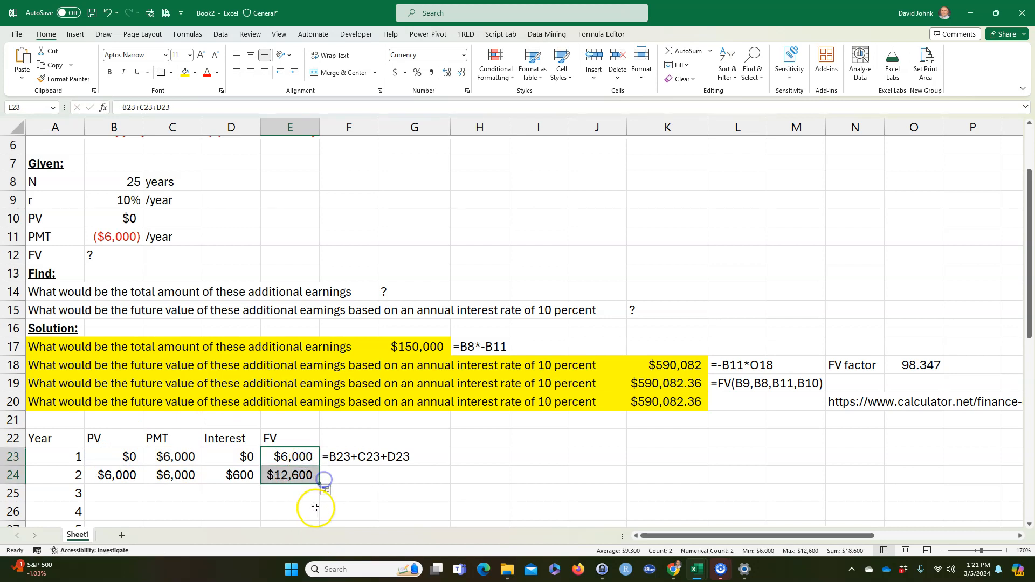
{"action": "left_click", "coordinate": [291, 473]}
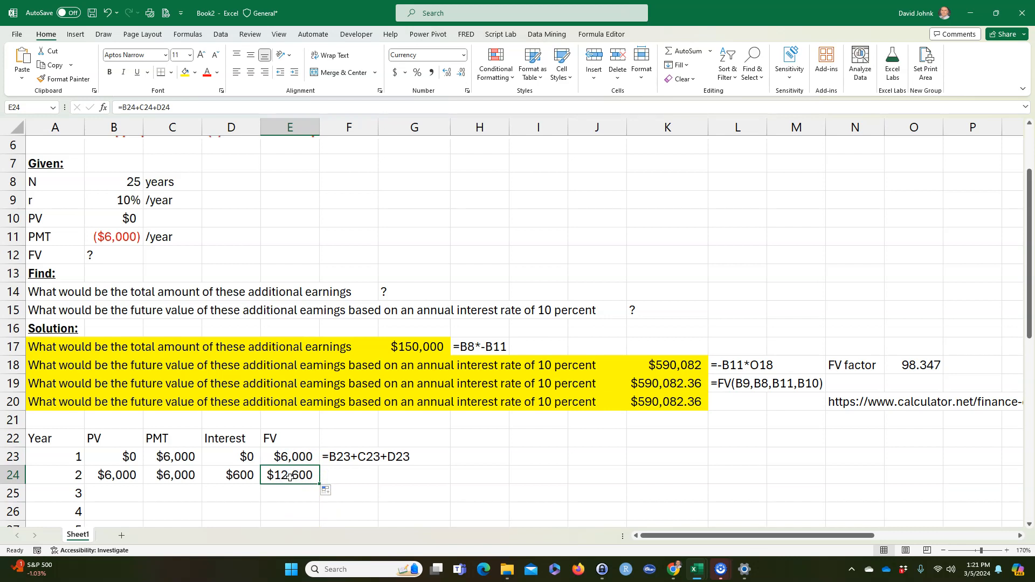
{"action": "left_click", "coordinate": [159, 476]}
{"action": "left_click", "coordinate": [288, 479]}
- Copy the FORMULATEXT display from F23 down to F24
{"action": "left_click", "coordinate": [351, 457]}
{"action": "left_click_drag", "start_coordinate": [378, 466], "coordinate": [379, 480]}
{"action": "left_click", "coordinate": [253, 496]}
- Fill the year 2 formulas in B24:E24 down through year 25 and autofit the widths of columns B to E
{"action": "scroll", "coordinate": [215, 496], "scroll_direction": "down", "scroll_amount": 1}
{"action": "left_click", "coordinate": [108, 457]}
{"action": "left_click_drag", "start_coordinate": [108, 456], "coordinate": [324, 524]}
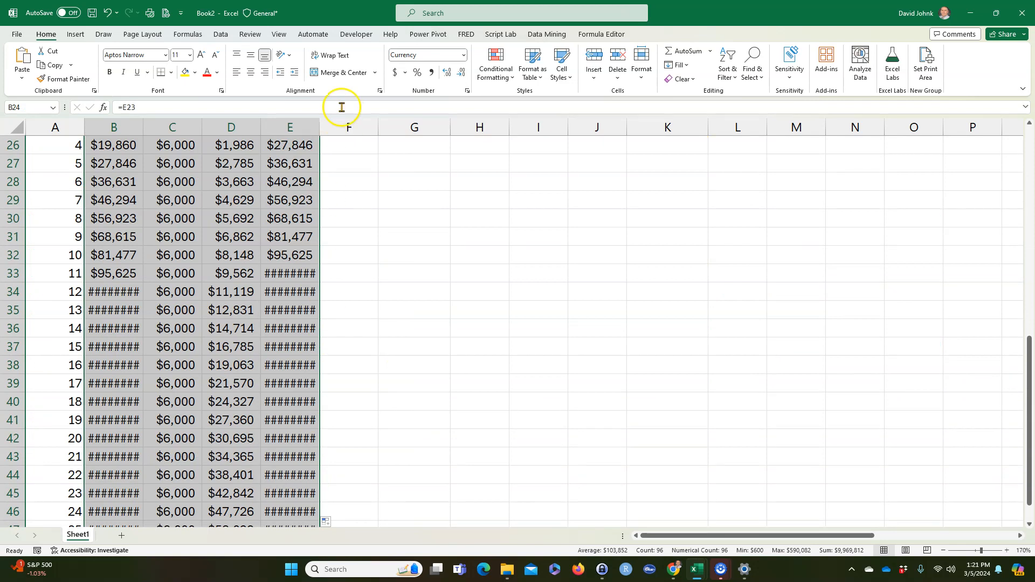
{"action": "left_click_drag", "start_coordinate": [113, 128], "coordinate": [294, 128]}
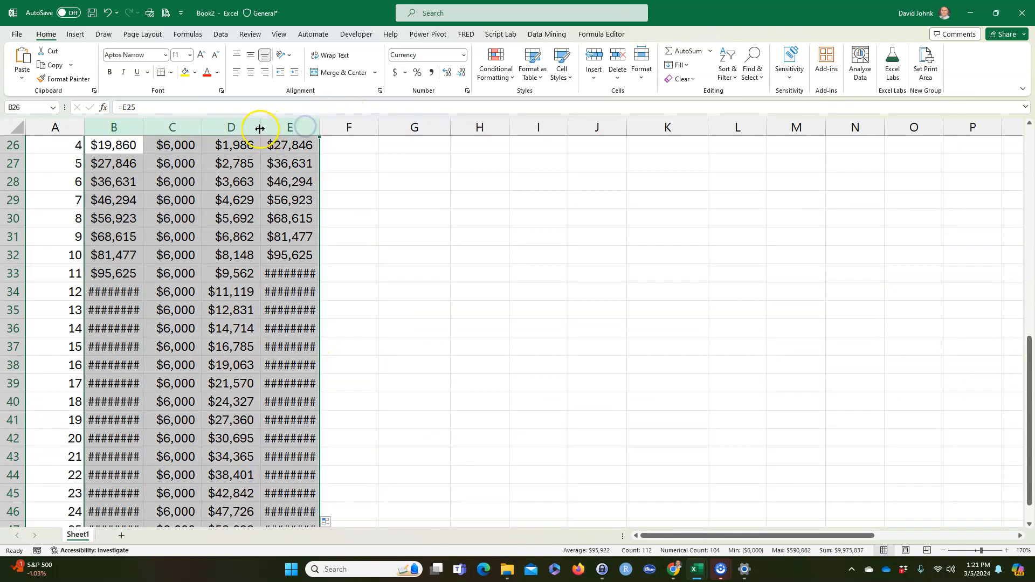
{"action": "double_click", "coordinate": [260, 129]}
- Show the year 25 FV in E47 with two decimal places and highlight the cell in yellow
{"action": "scroll", "coordinate": [318, 307], "scroll_direction": "down", "scroll_amount": 3}
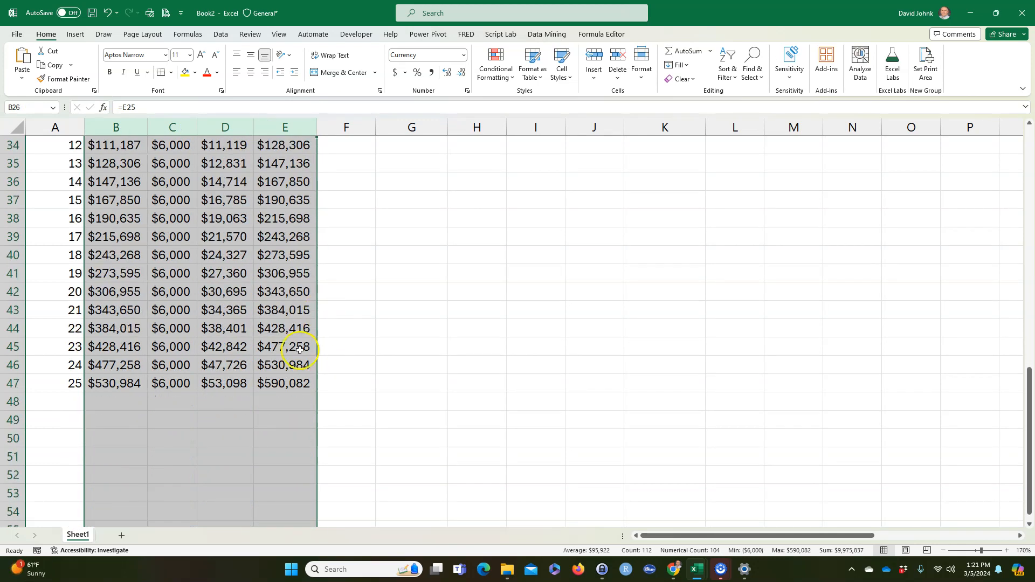
{"action": "left_click", "coordinate": [289, 383]}
{"action": "left_click", "coordinate": [442, 105]}
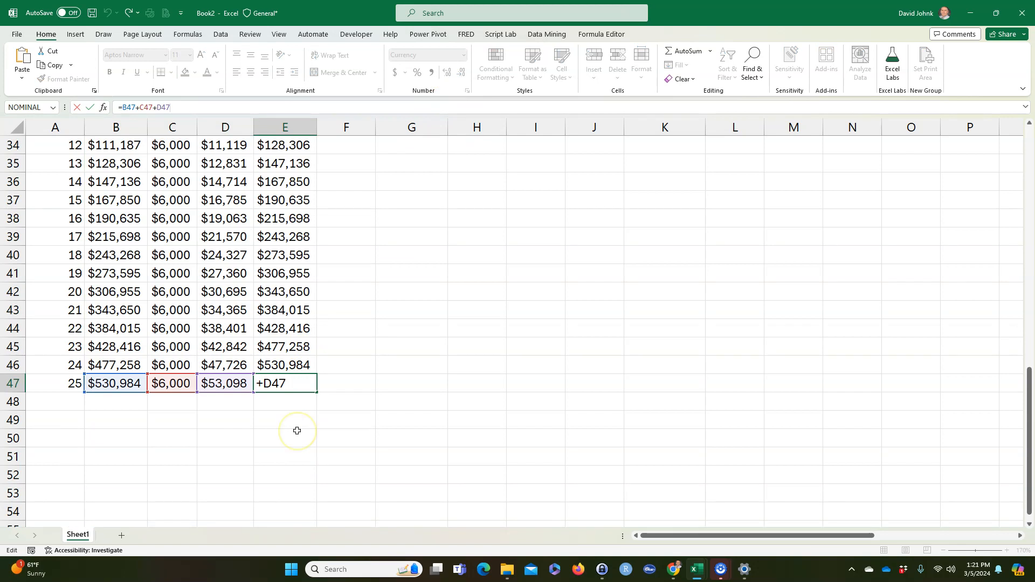
{"action": "left_click", "coordinate": [289, 381]}
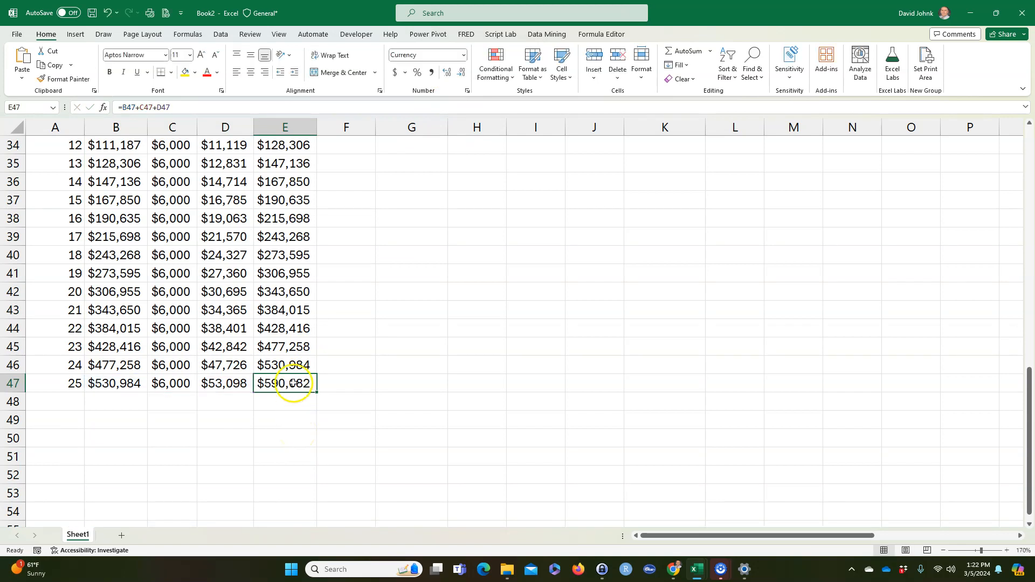
{"action": "left_click", "coordinate": [446, 74]}
{"action": "left_click", "coordinate": [446, 74]}
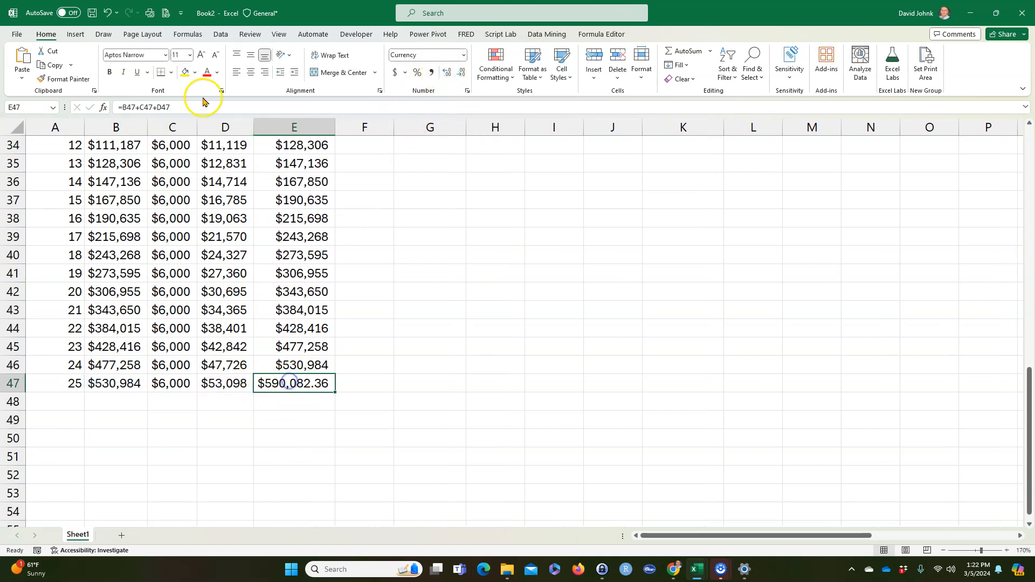
{"action": "left_click", "coordinate": [185, 71]}
- Compare the schedule's year 25 FV with the highlighted future value answers in rows 18 to 20
{"action": "scroll", "coordinate": [413, 326], "scroll_direction": "up", "scroll_amount": 10}
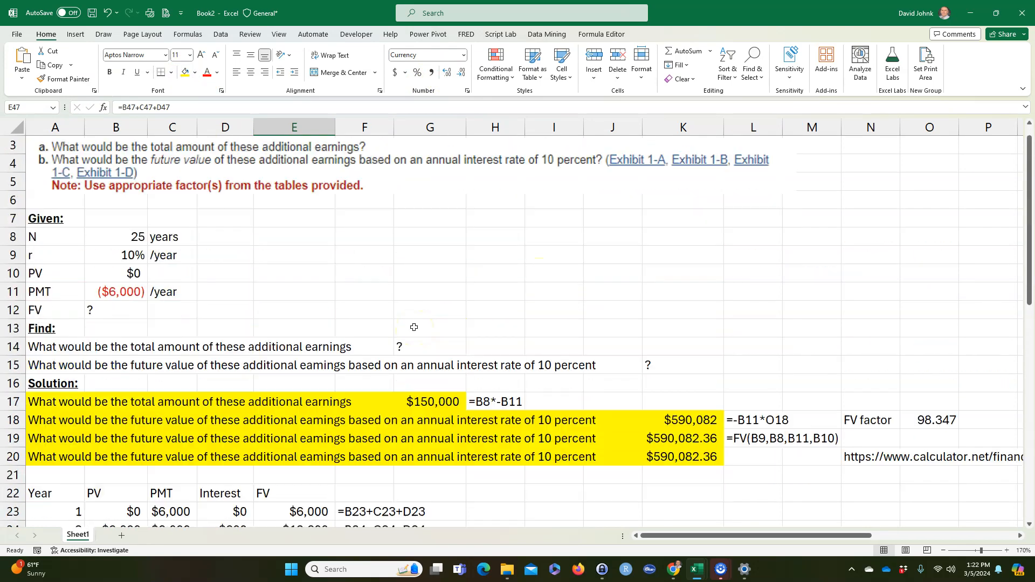
{"action": "scroll", "coordinate": [414, 328], "scroll_direction": "down", "scroll_amount": 5}
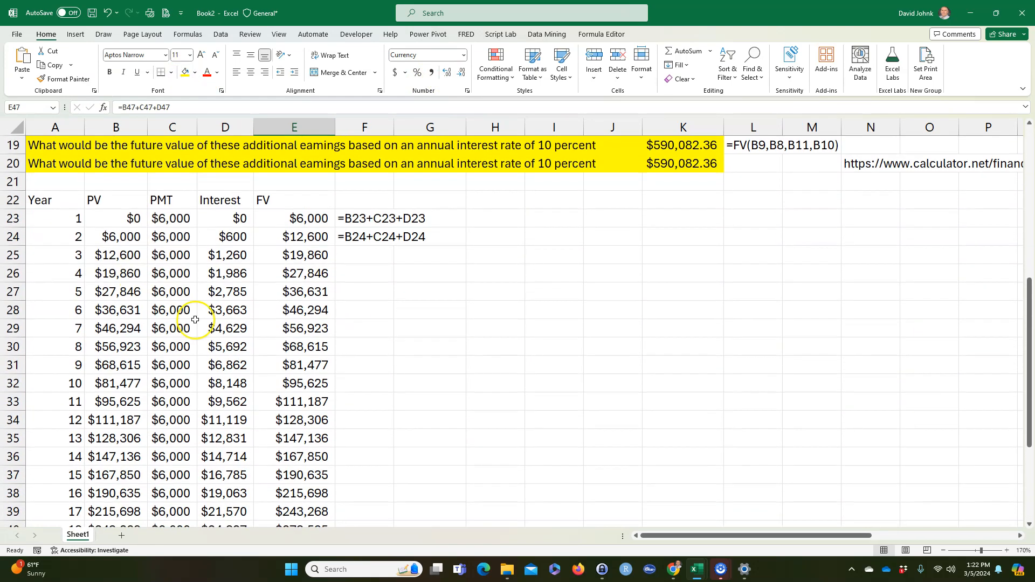
{"action": "scroll", "coordinate": [195, 319], "scroll_direction": "up", "scroll_amount": 4}
{"action": "scroll", "coordinate": [171, 391], "scroll_direction": "down", "scroll_amount": 2}
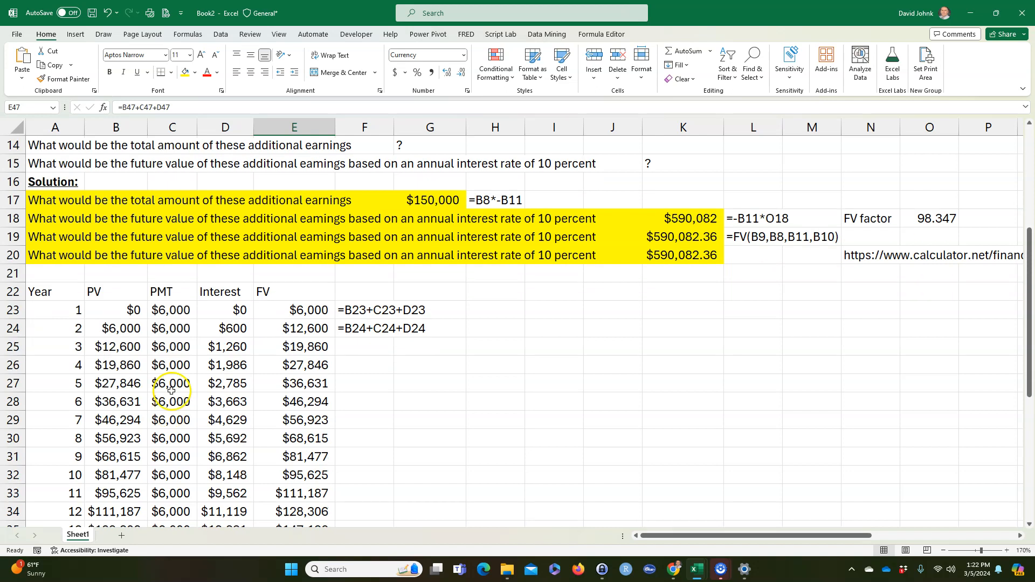
{"action": "scroll", "coordinate": [342, 418], "scroll_direction": "up", "scroll_amount": 1}
{"action": "left_click_drag", "start_coordinate": [35, 347], "coordinate": [328, 474]}
{"action": "left_click", "coordinate": [261, 425]}
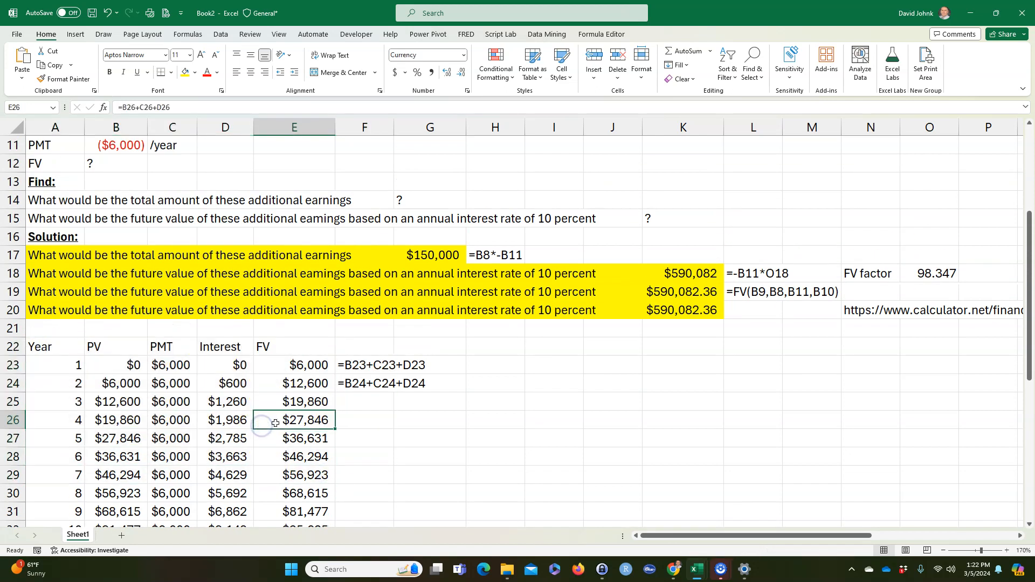
{"action": "scroll", "coordinate": [498, 461], "scroll_direction": "up", "scroll_amount": 1}
{"action": "scroll", "coordinate": [499, 460], "scroll_direction": "down", "scroll_amount": 7}
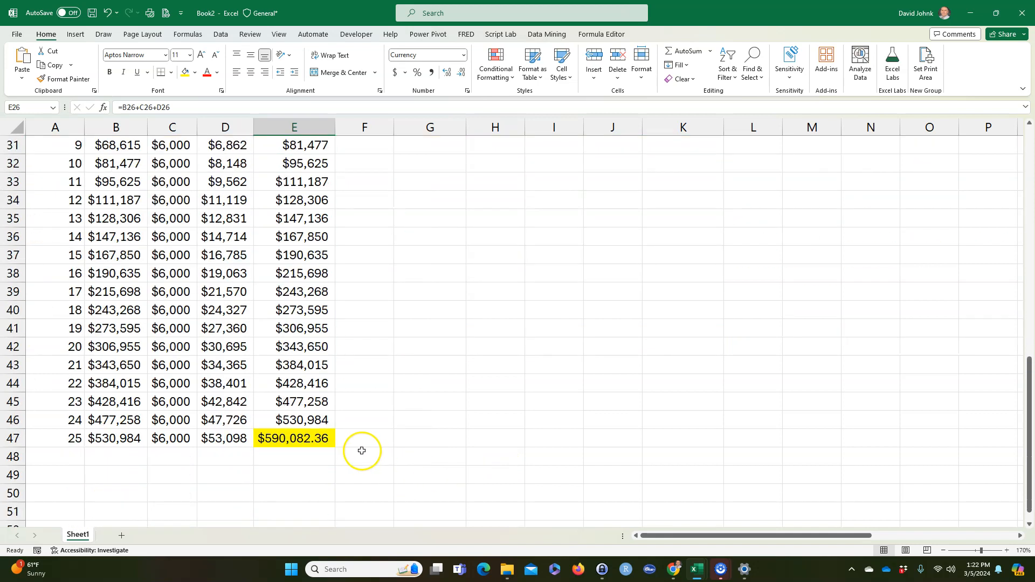
- Switch to the Finance Calculator page in Chrome, examine its 25-period schedule for comparison, and return to the Excel workbook
{"action": "key", "text": "alt+Tab"}
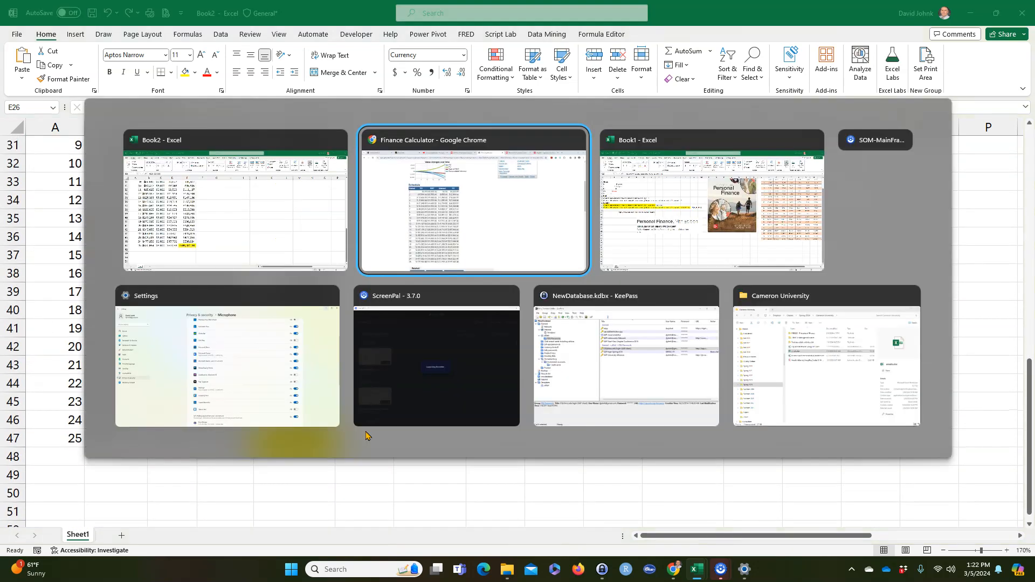
{"action": "scroll", "coordinate": [417, 478], "scroll_direction": "down", "scroll_amount": 2}
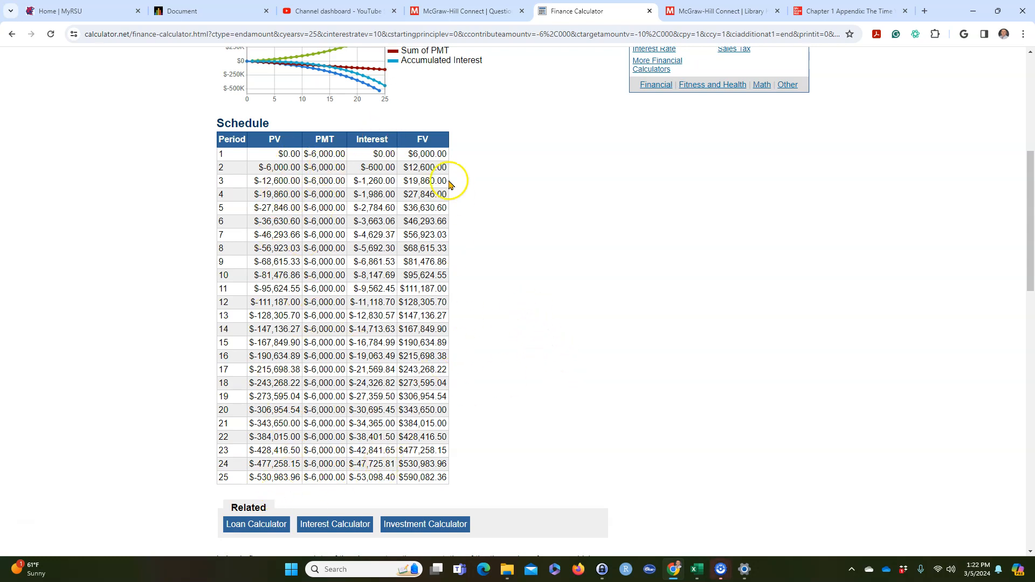
{"action": "key", "text": "alt+Tab"}
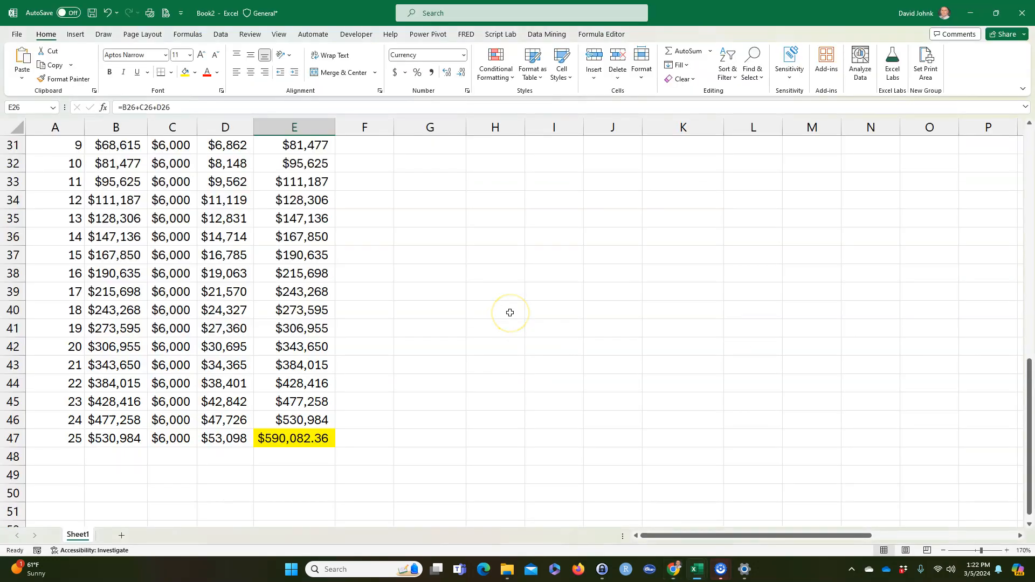
- Review the completed worksheet from the problem statement and given values through the solutions and the first schedule years
{"action": "scroll", "coordinate": [510, 313], "scroll_direction": "up", "scroll_amount": 6}
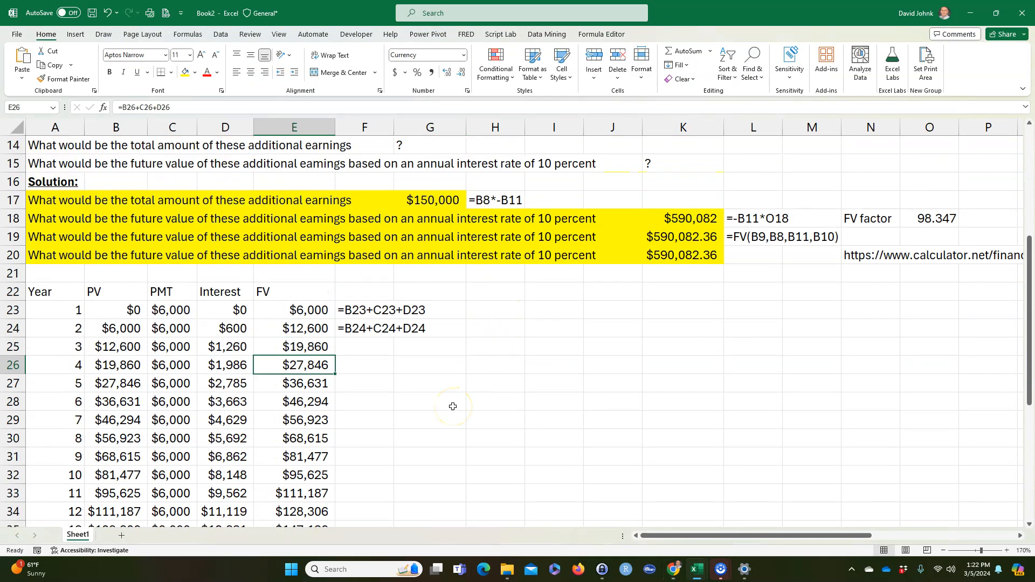
{"action": "scroll", "coordinate": [453, 407], "scroll_direction": "up", "scroll_amount": 5}
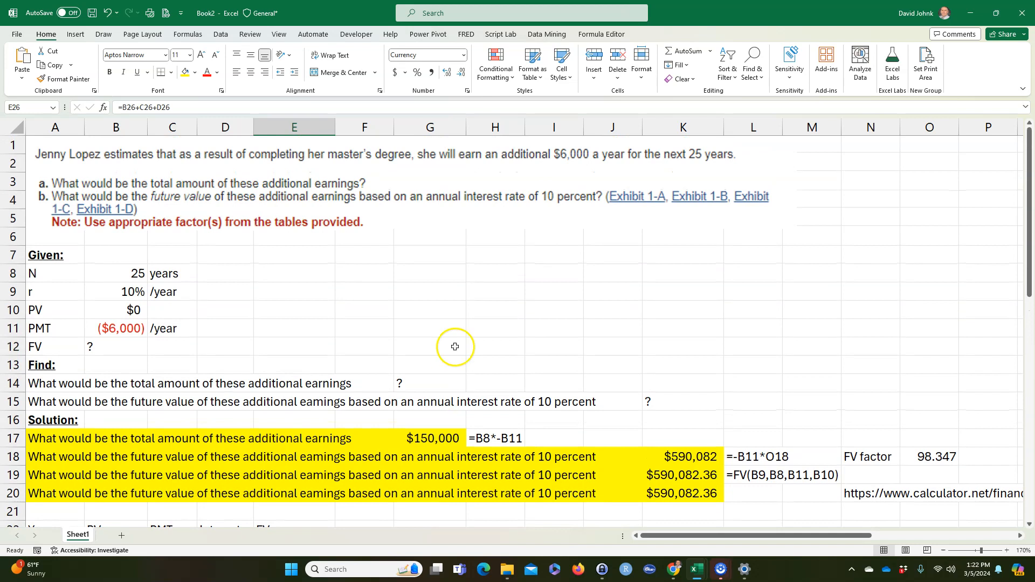
{"action": "scroll", "coordinate": [455, 347], "scroll_direction": "down", "scroll_amount": 1}
{"action": "scroll", "coordinate": [445, 276], "scroll_direction": "up", "scroll_amount": 1}
{"action": "scroll", "coordinate": [445, 276], "scroll_direction": "down", "scroll_amount": 1}
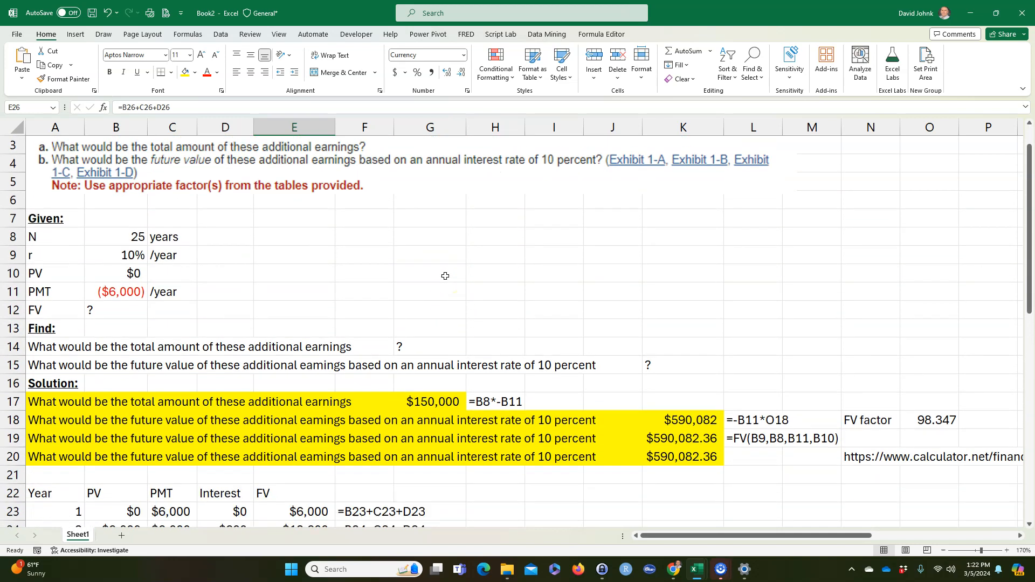
{"action": "scroll", "coordinate": [443, 264], "scroll_direction": "down", "scroll_amount": 2}
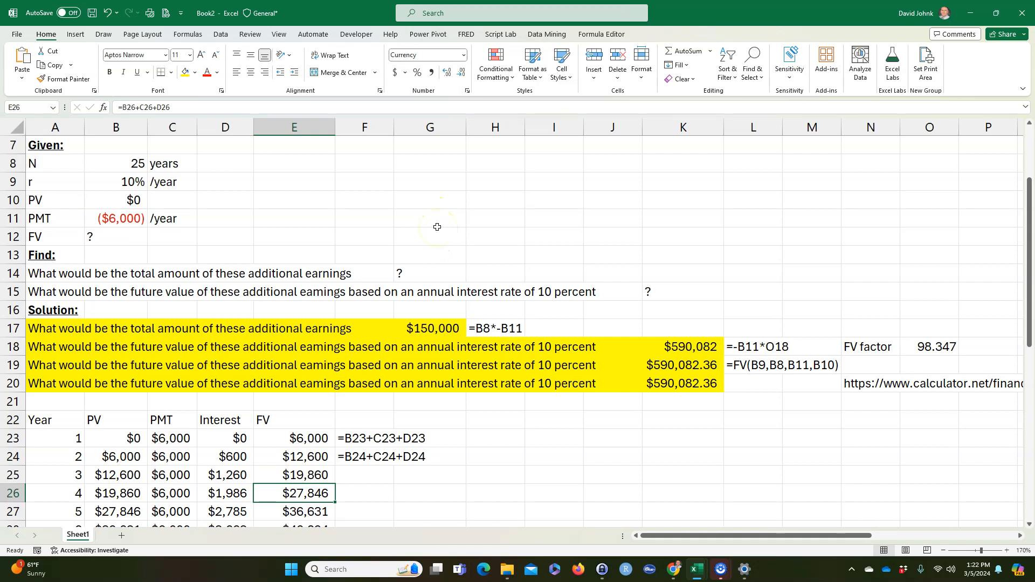
{"action": "scroll", "coordinate": [407, 226], "scroll_direction": "up", "scroll_amount": 2}
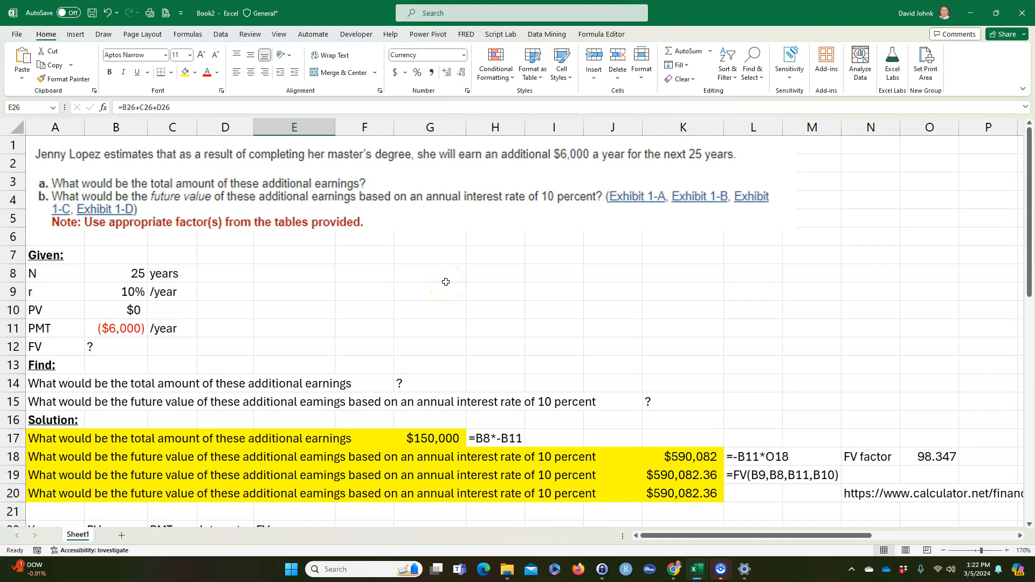
{"action": "scroll", "coordinate": [434, 335], "scroll_direction": "down", "scroll_amount": 3}
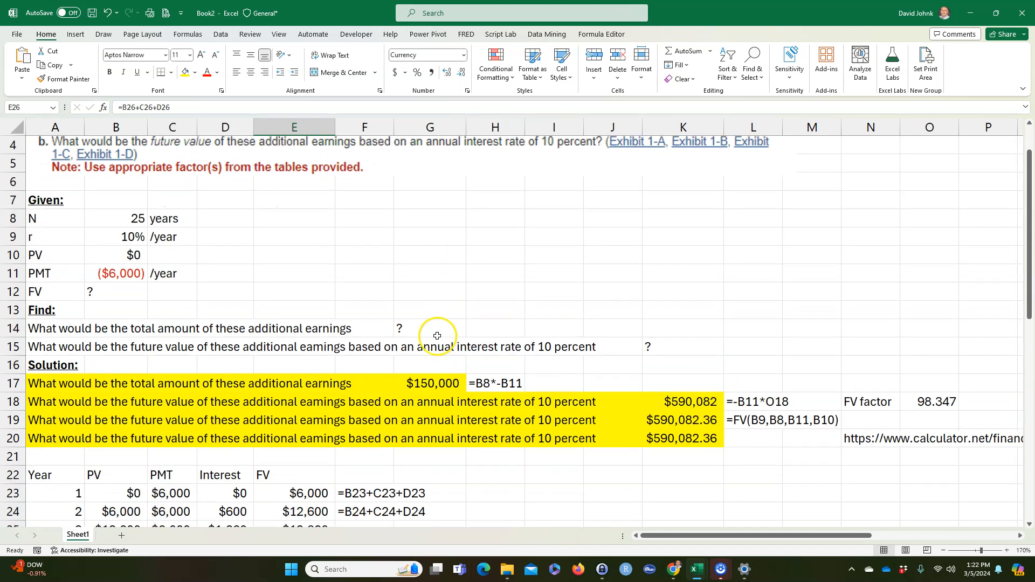
{"action": "scroll", "coordinate": [430, 340], "scroll_direction": "up", "scroll_amount": 3}
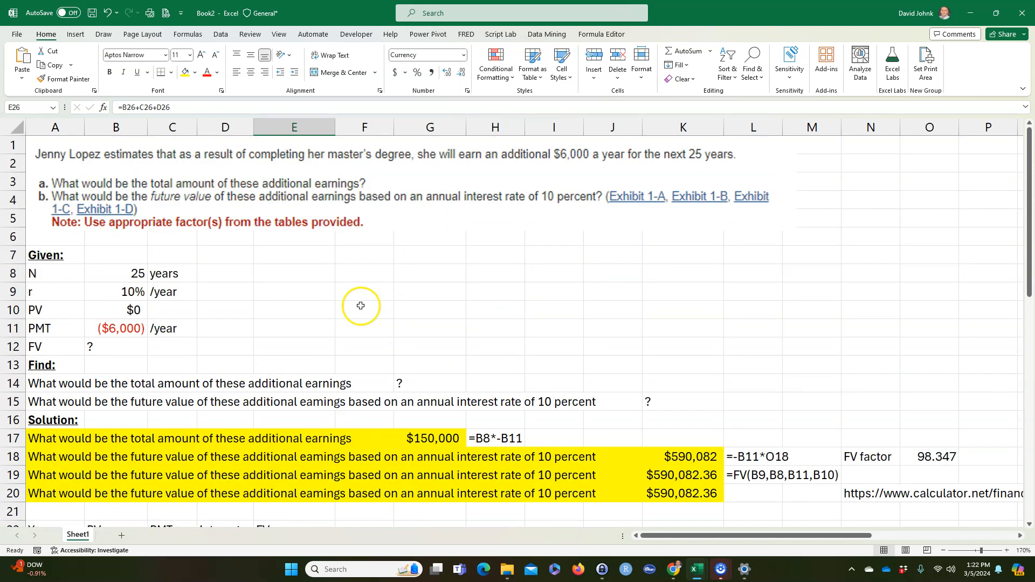